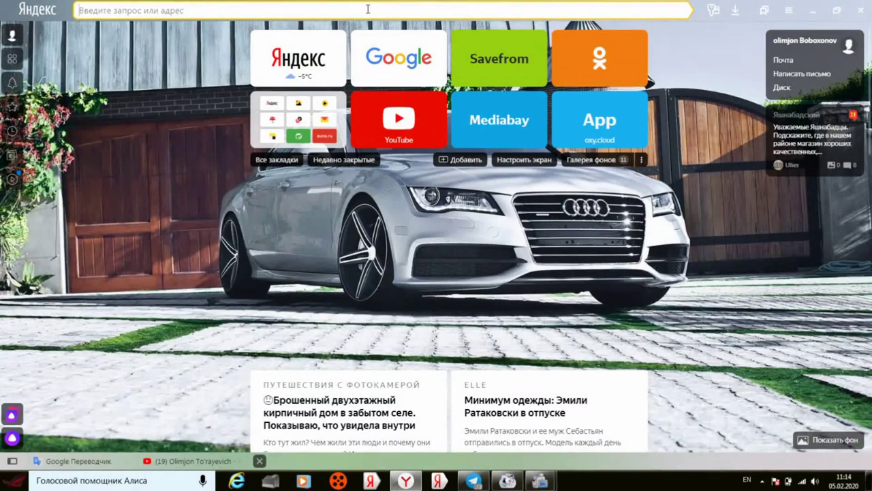
type("www")
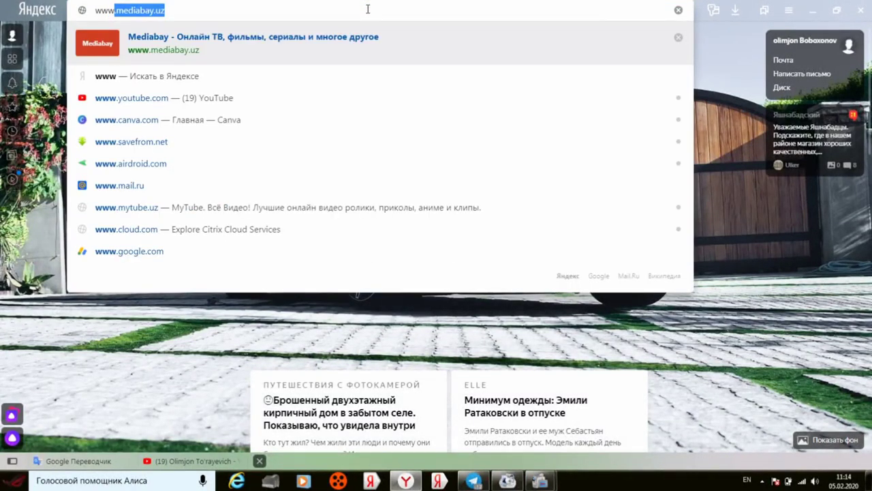
type(".ca")
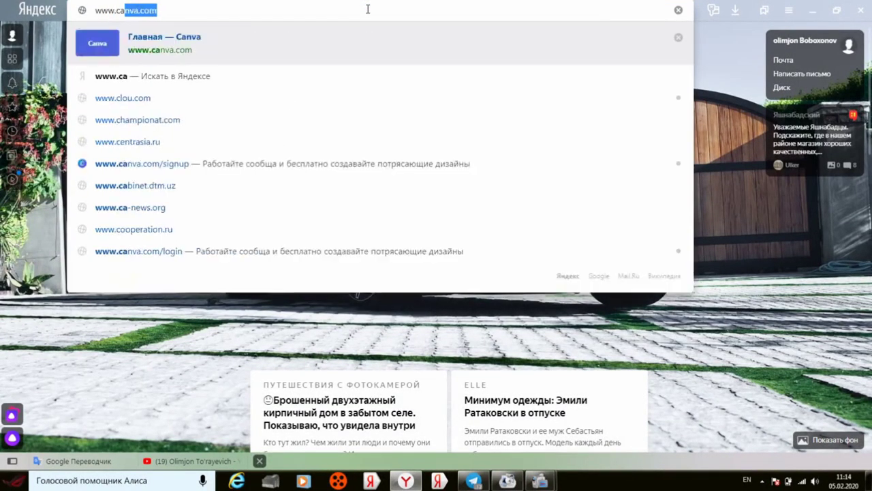
type("nva.")
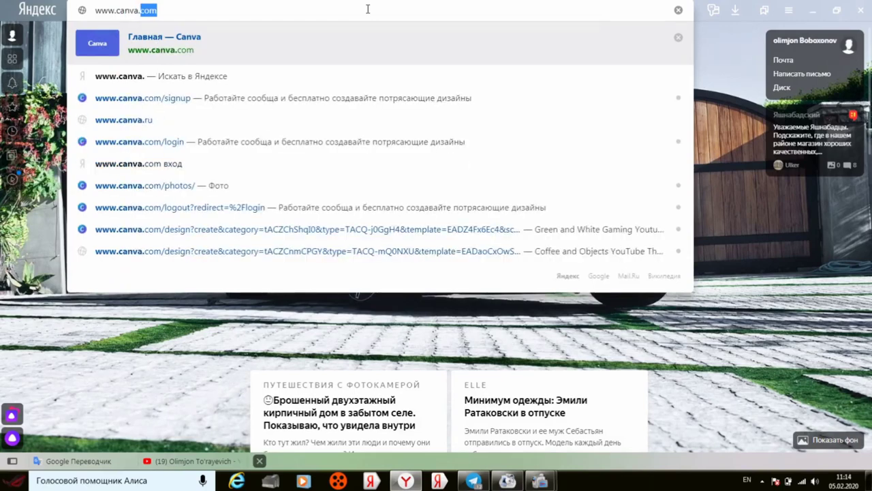
type("com")
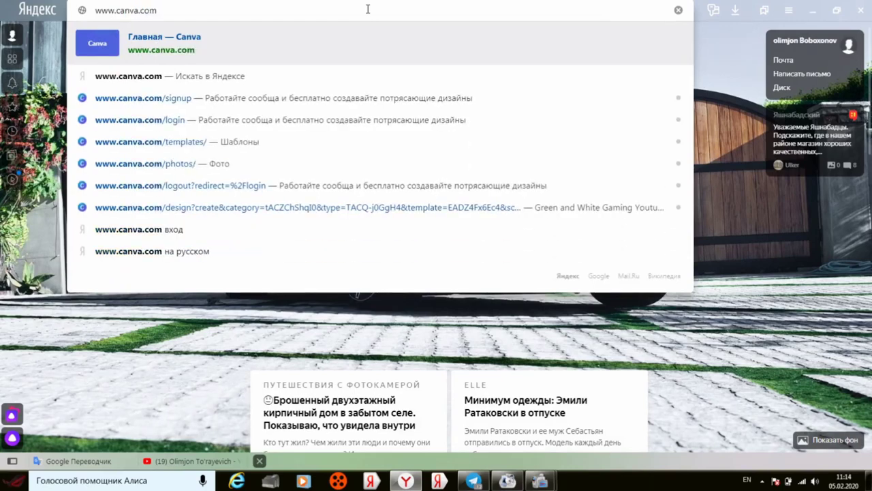
key("Return")
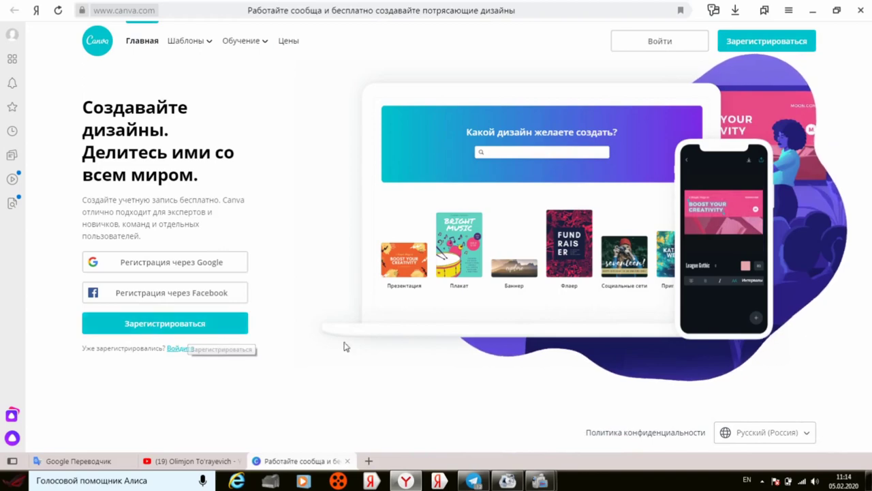
Sign up to Canva through Google, choosing the account from the account chooser.
left_click(169, 264)
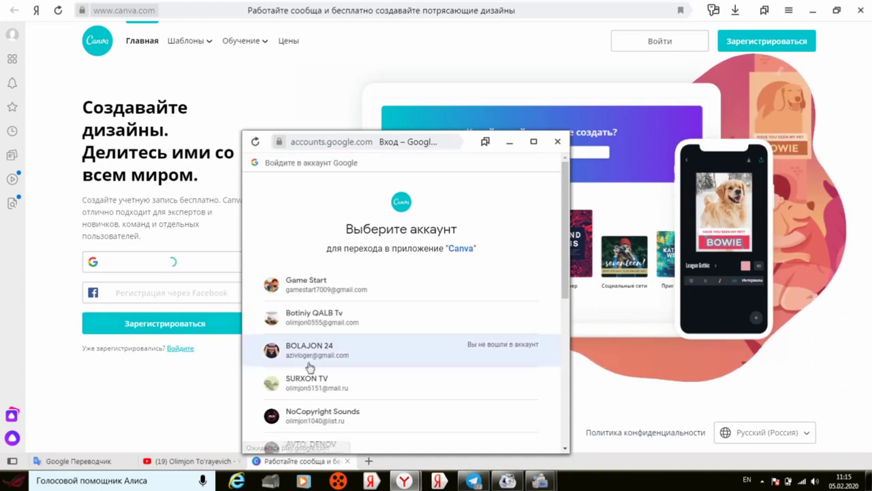
scroll(317, 378, "down", 1)
scroll(316, 382, "down", 1)
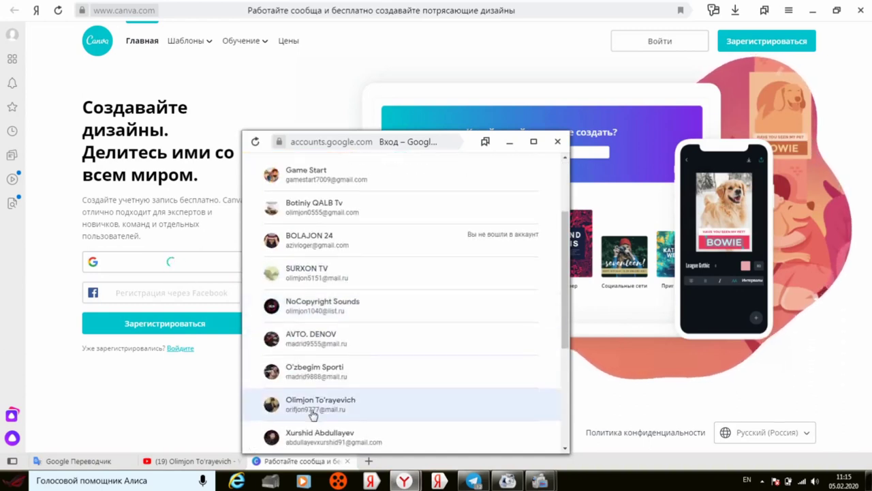
scroll(313, 388, "down", 1)
left_click(316, 352)
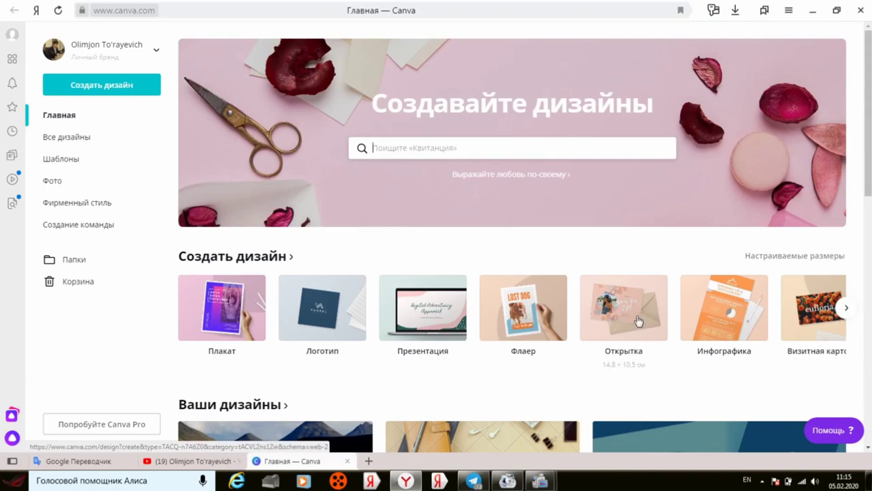
Page forward through the Создать дизайн design types, then step back one set.
left_click(844, 310)
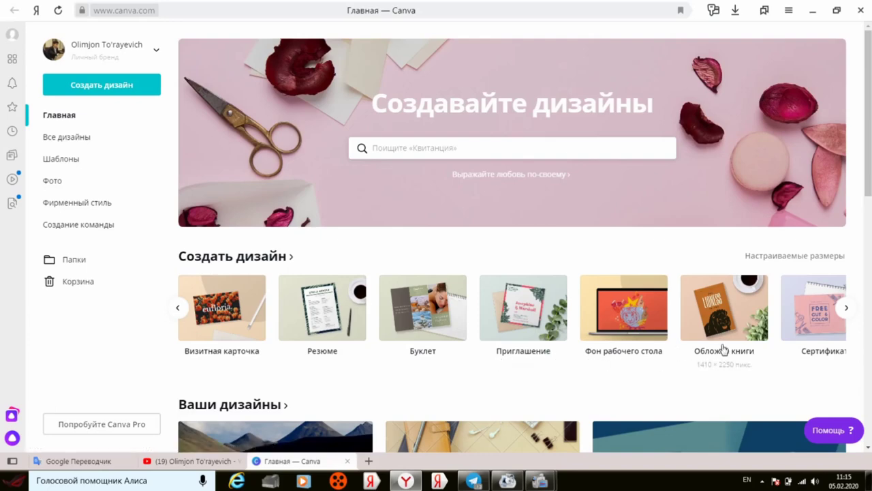
left_click(845, 308)
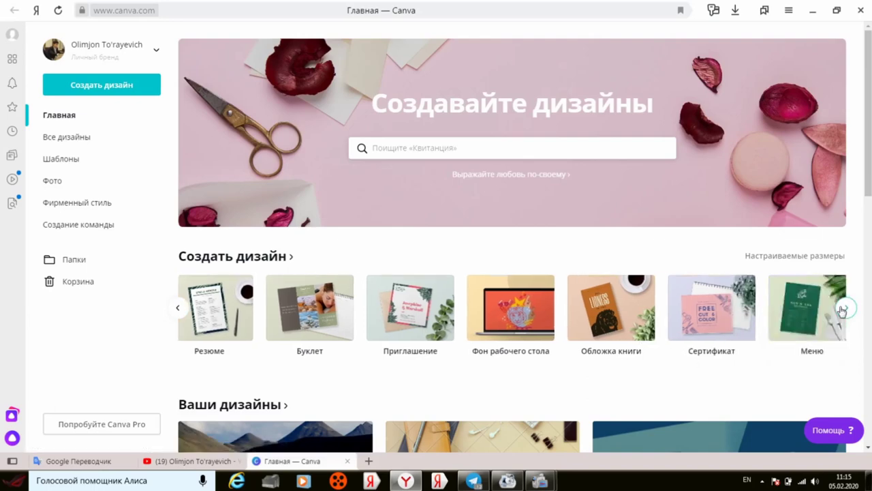
left_click(843, 308)
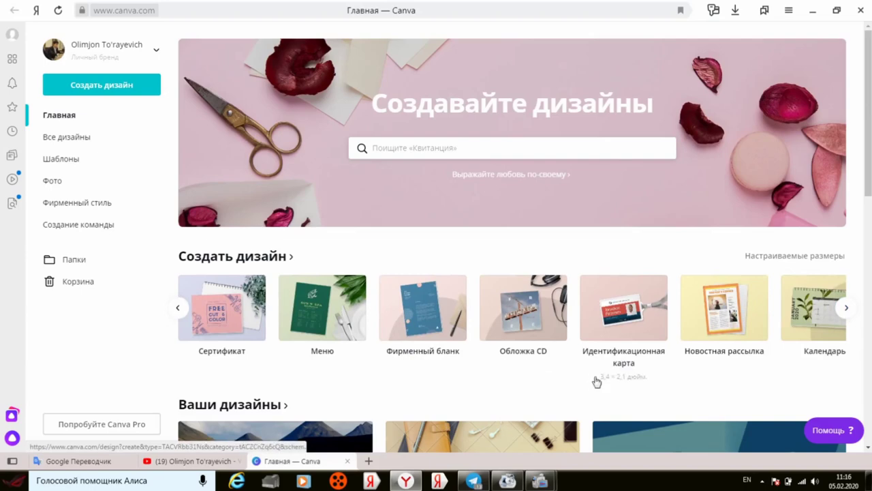
left_click(855, 312)
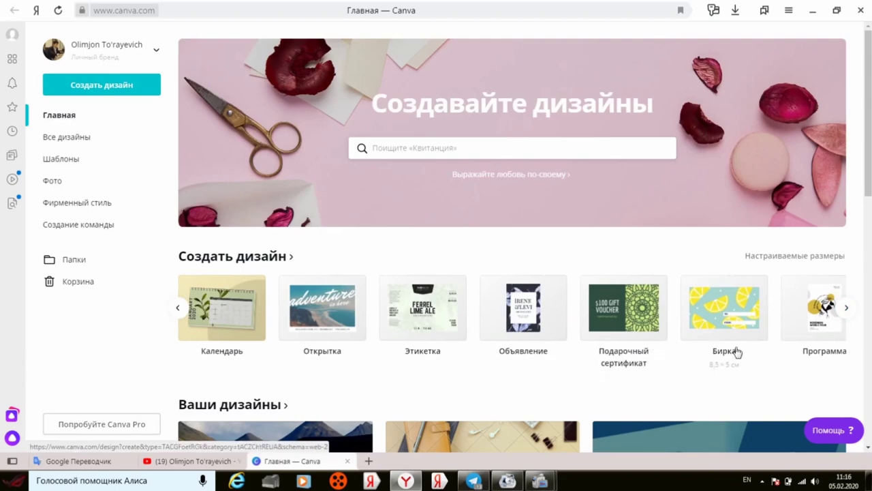
left_click(845, 308)
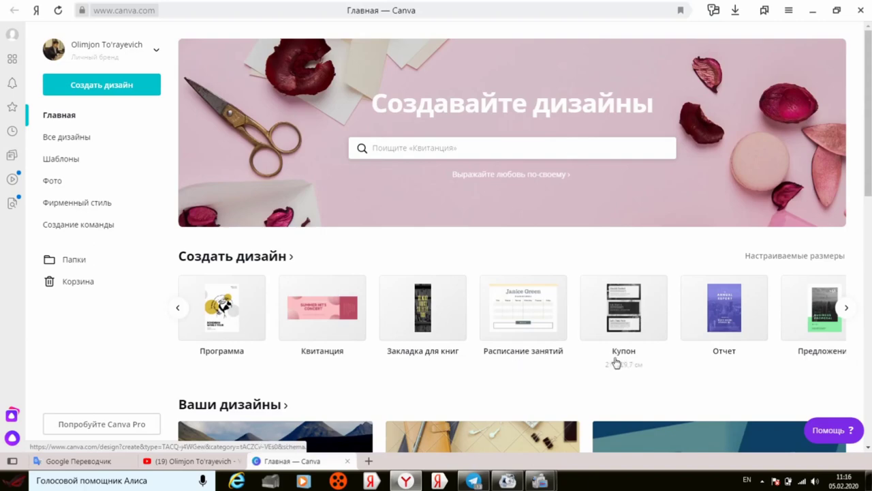
left_click(176, 308)
Open the saved Green and White Gaming Youtube Channel Art design, then return to Главная.
scroll(421, 317, "down", 2)
scroll(421, 316, "down", 2)
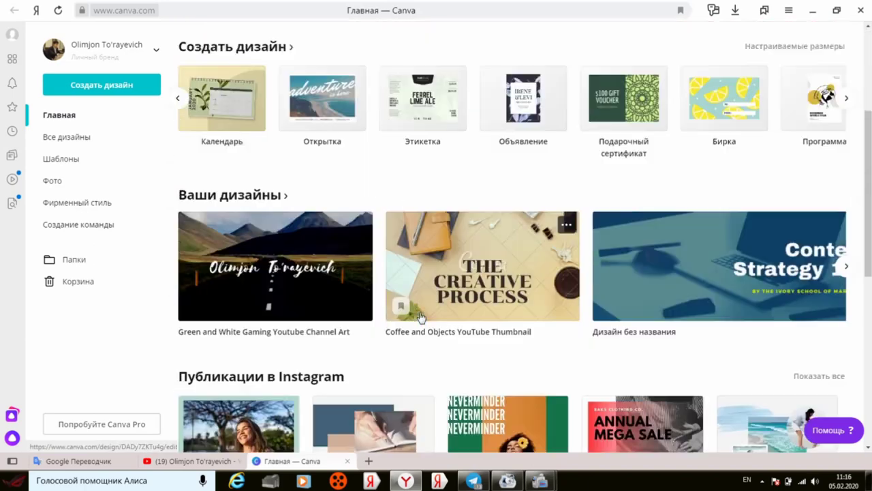
scroll(421, 317, "down", 1)
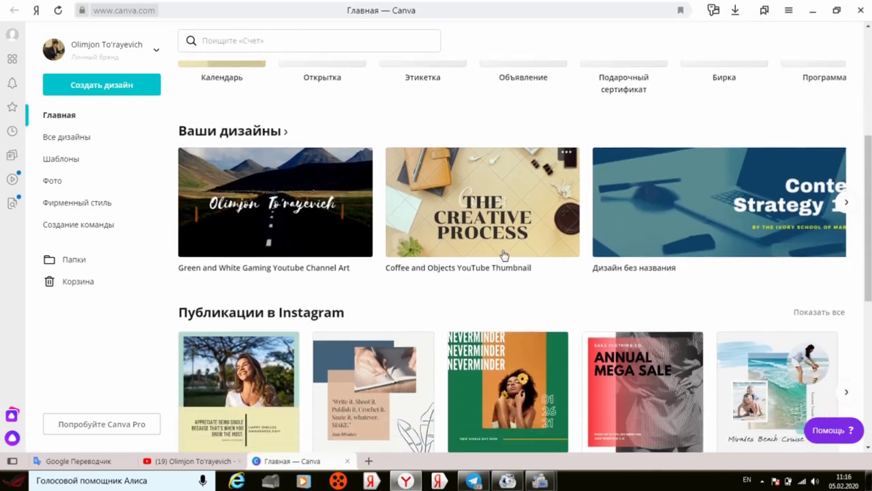
left_click(269, 221)
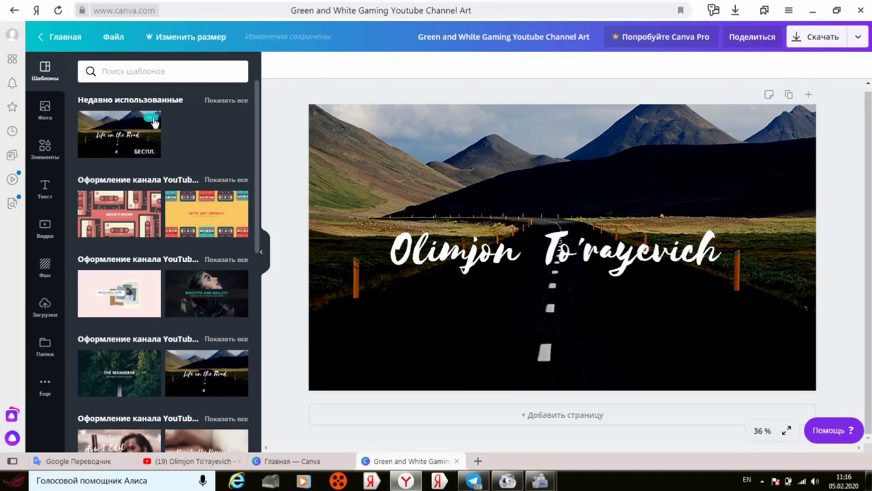
left_click(35, 44)
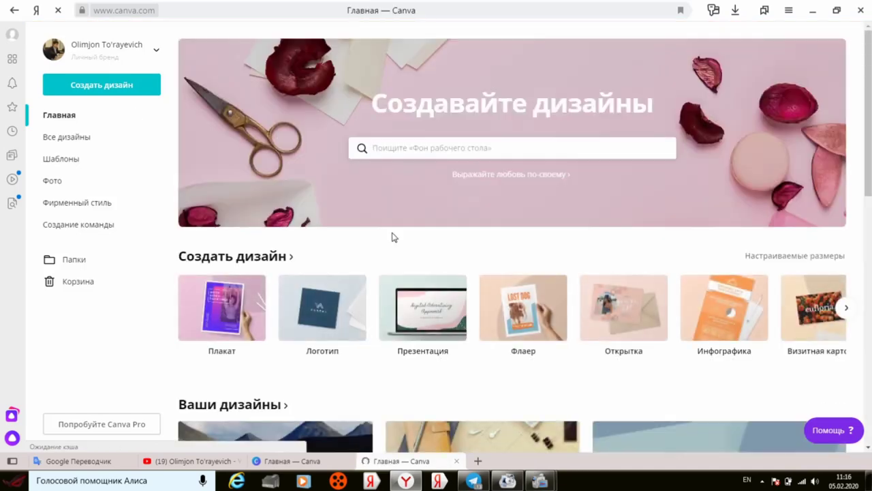
Scroll down the Canva home page and back up toward the top banner.
scroll(424, 282, "down", 2)
scroll(424, 282, "down", 2)
scroll(424, 282, "down", 2)
scroll(424, 282, "down", 1)
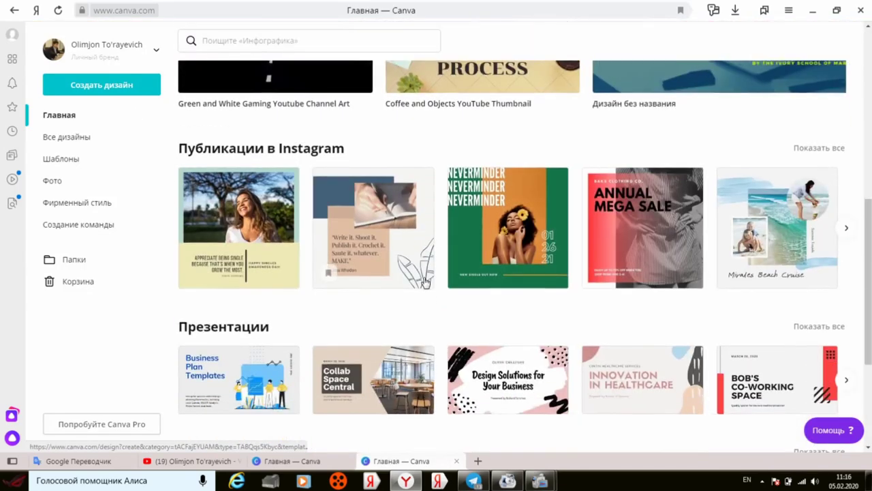
scroll(424, 282, "down", 1)
scroll(424, 282, "down", 1)
scroll(424, 282, "down", 1)
scroll(423, 282, "down", 2)
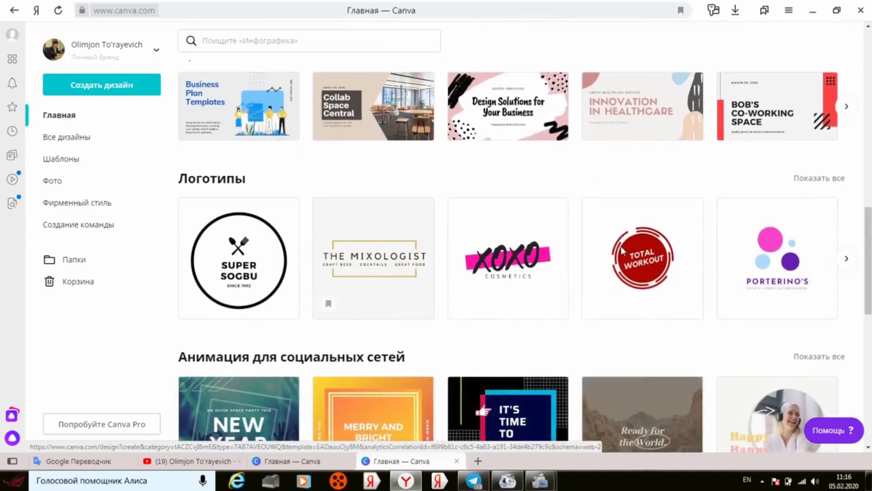
scroll(640, 259, "down", 2)
scroll(641, 259, "down", 5)
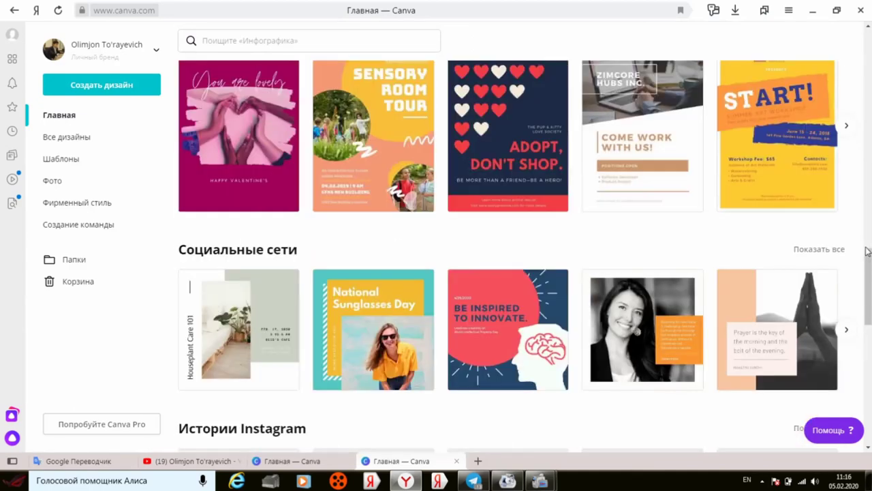
scroll(514, 269, "down", 1)
scroll(436, 253, "down", 3)
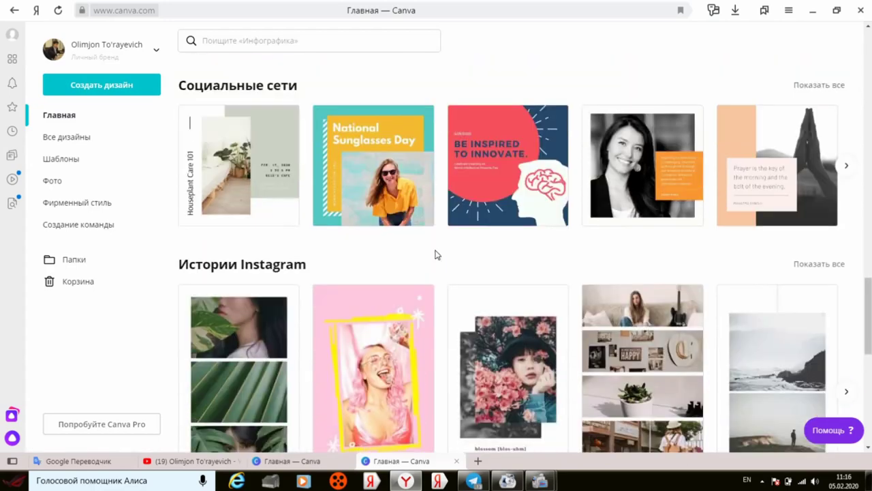
scroll(436, 255, "down", 1)
scroll(436, 254, "down", 2)
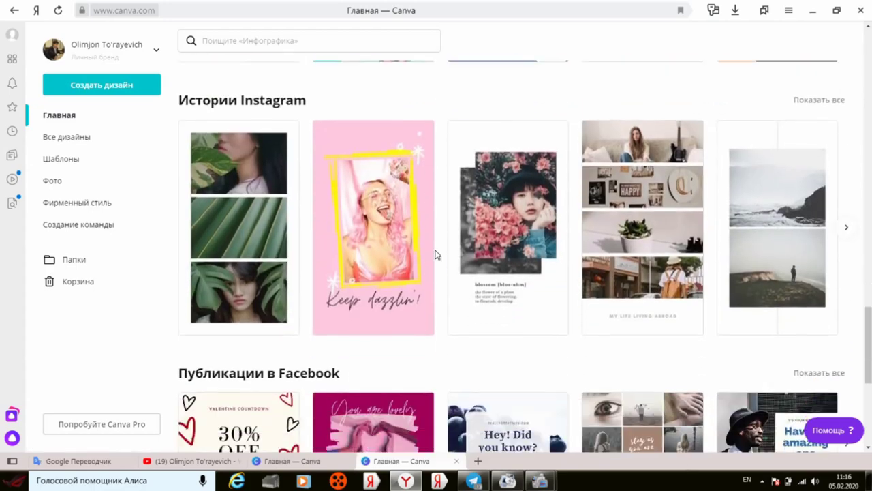
scroll(436, 254, "down", 1)
scroll(436, 255, "down", 2)
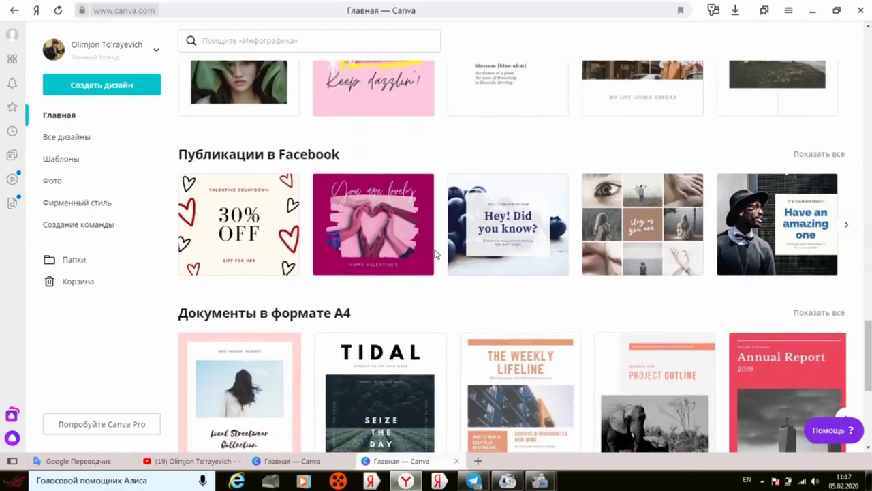
scroll(436, 254, "down", 2)
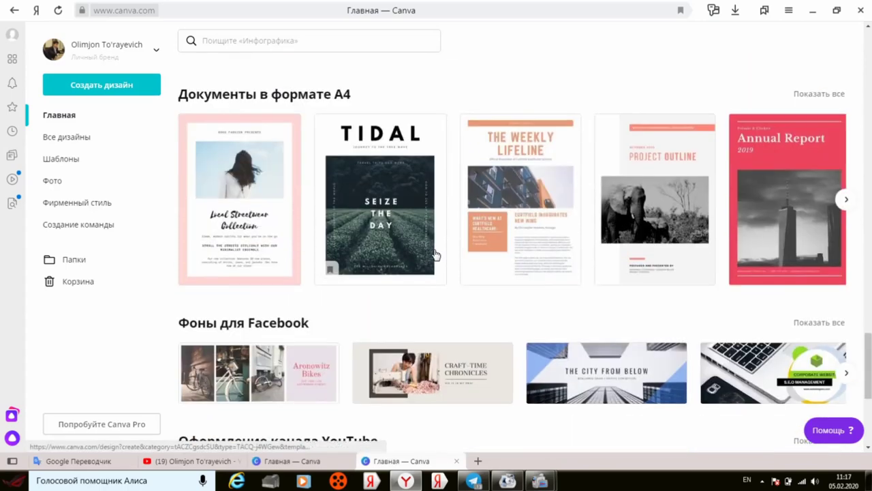
scroll(436, 254, "down", 1)
scroll(436, 254, "down", 2)
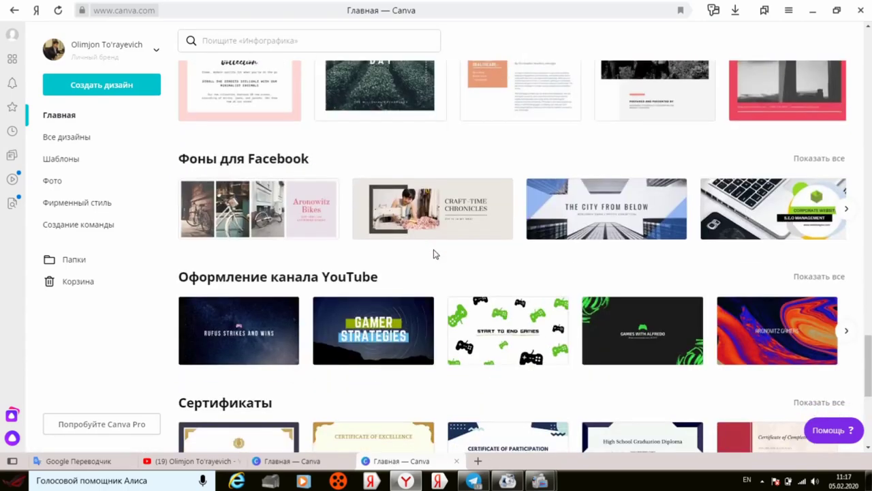
scroll(434, 254, "down", 1)
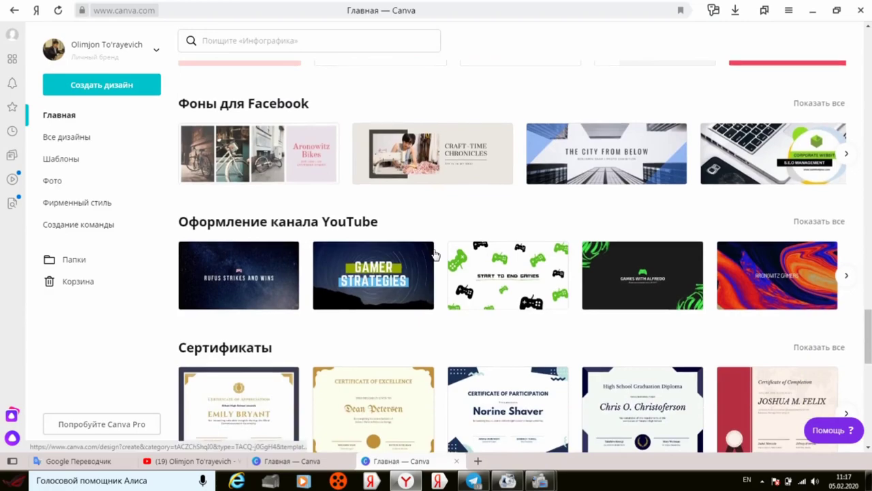
scroll(434, 254, "down", 2)
scroll(434, 254, "down", 2)
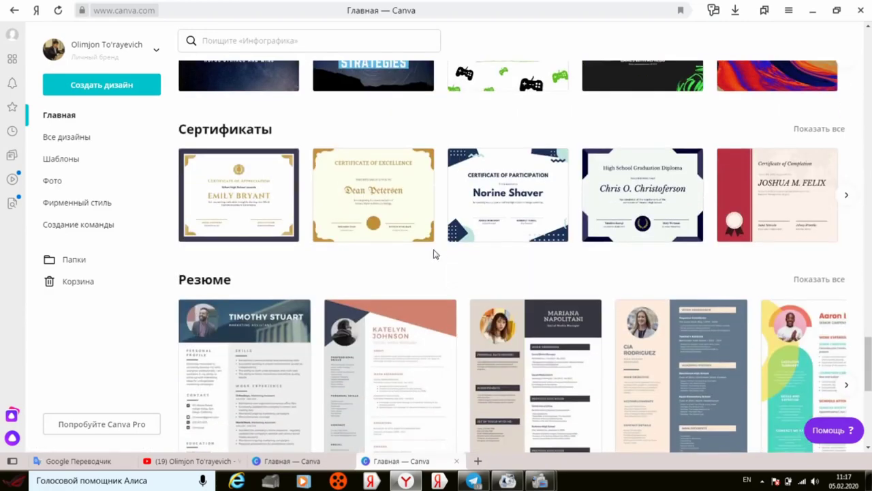
scroll(434, 254, "up", 5)
scroll(434, 254, "up", 4)
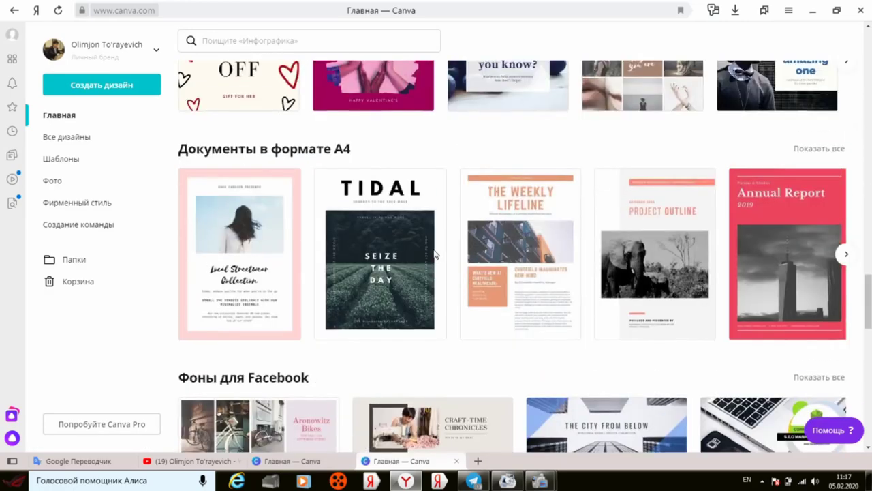
scroll(434, 254, "up", 4)
scroll(435, 254, "up", 1)
scroll(435, 254, "up", 3)
scroll(434, 254, "up", 4)
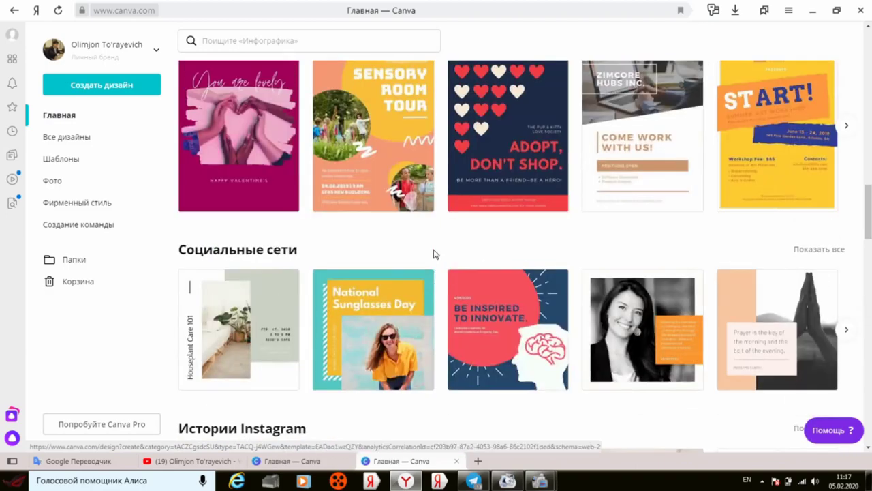
scroll(434, 254, "up", 4)
scroll(434, 255, "up", 5)
scroll(434, 254, "up", 4)
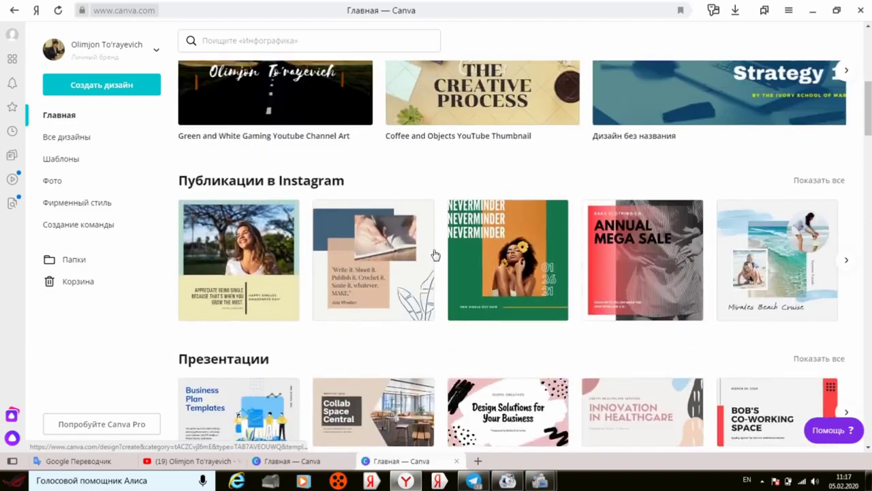
scroll(434, 254, "up", 1)
scroll(434, 254, "up", 1)
scroll(436, 254, "up", 4)
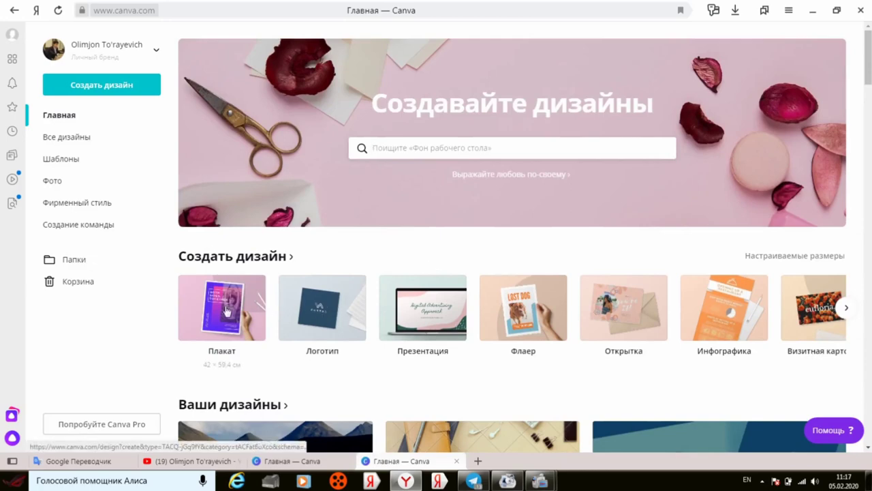
left_click(398, 148)
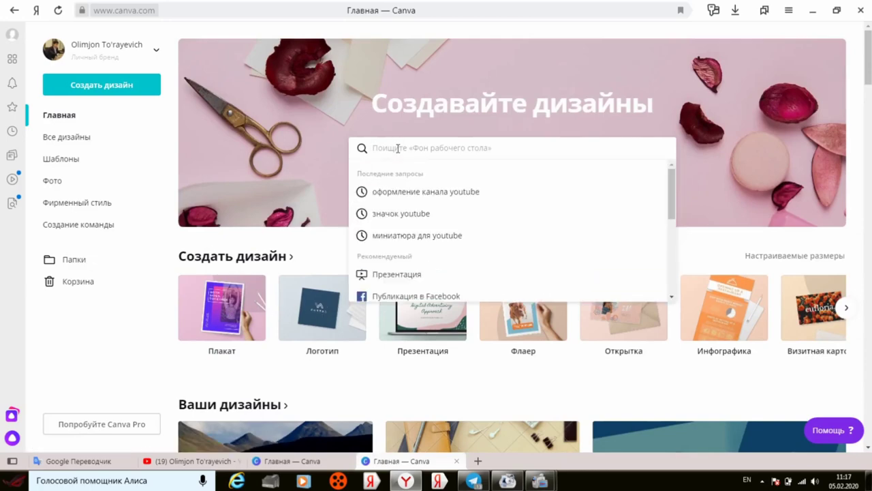
type("you")
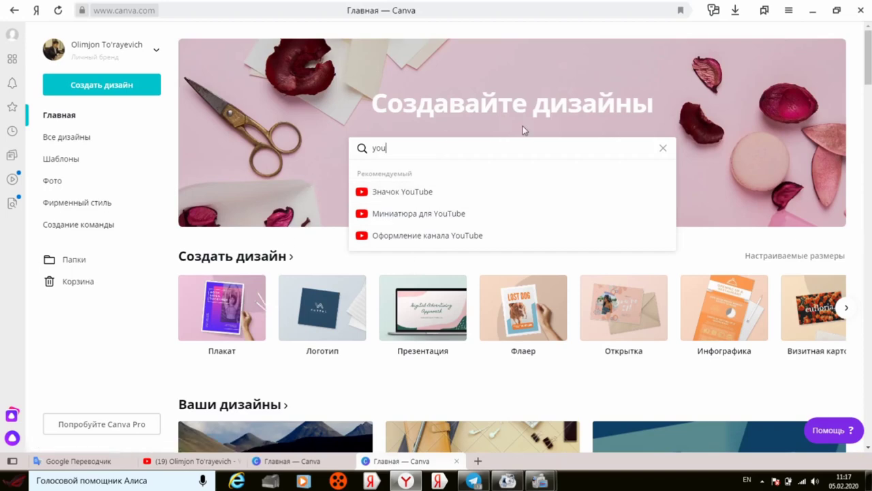
left_click(662, 149)
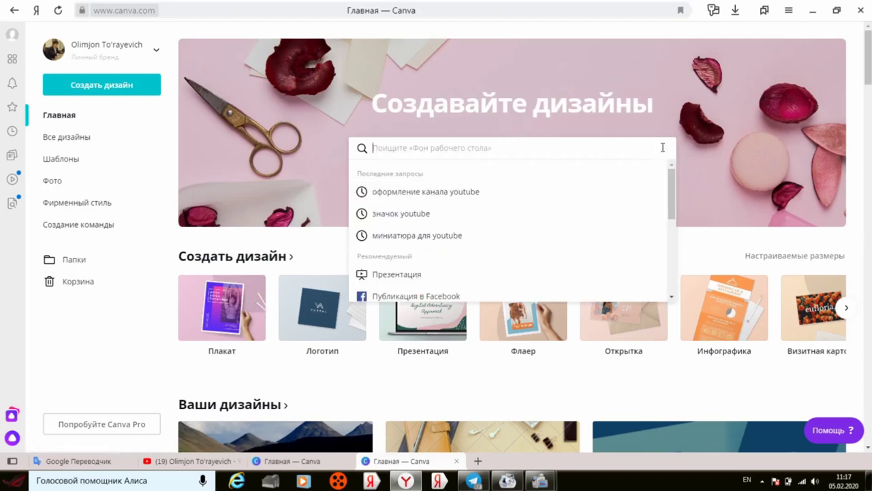
Create a new Плакат design and scroll its templates down to Мотивационный плакат.
left_click(230, 318)
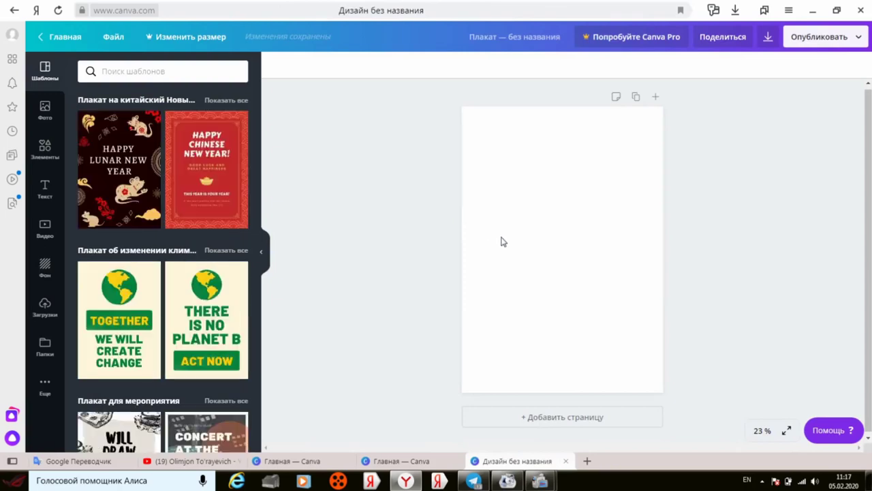
mouse_move(119, 319)
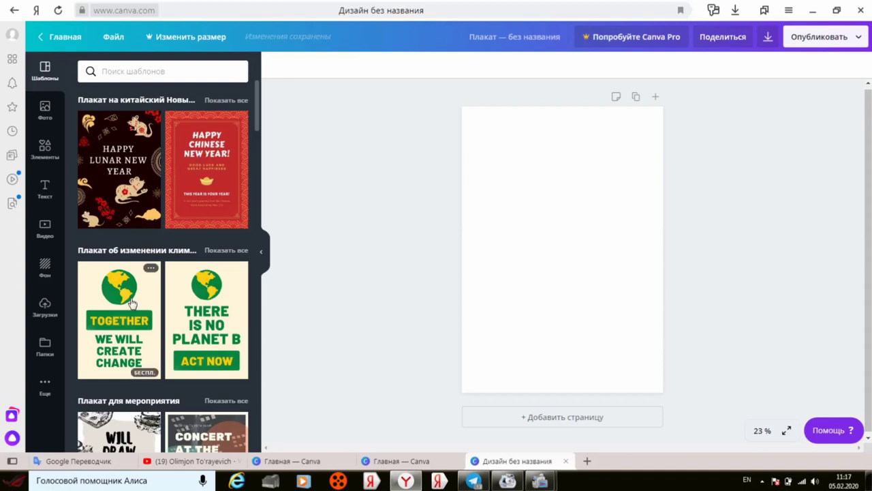
scroll(202, 262, "down", 1)
scroll(205, 293, "down", 1)
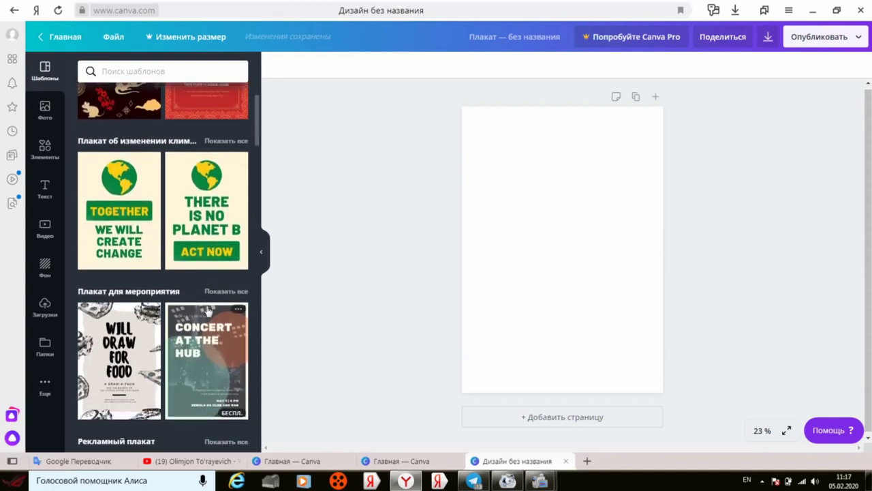
scroll(146, 312, "down", 1)
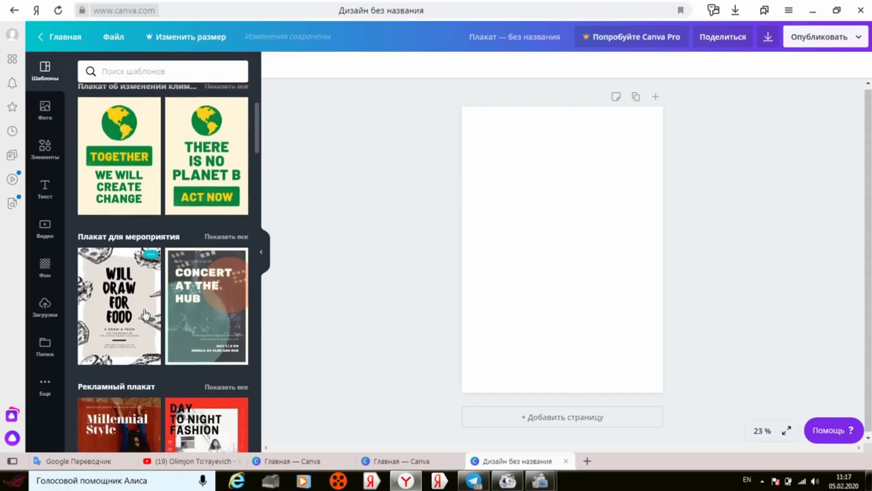
scroll(145, 313, "down", 1)
scroll(145, 313, "down", 2)
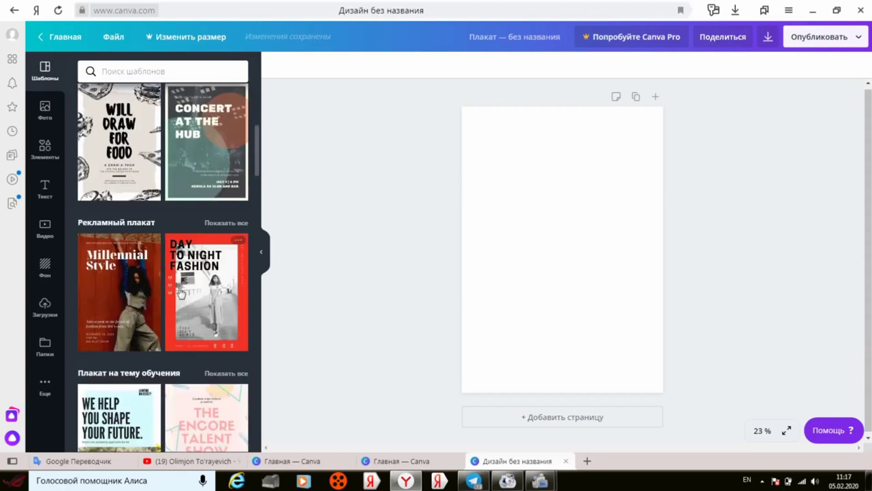
scroll(181, 292, "down", 1)
scroll(181, 292, "down", 1)
scroll(179, 290, "down", 2)
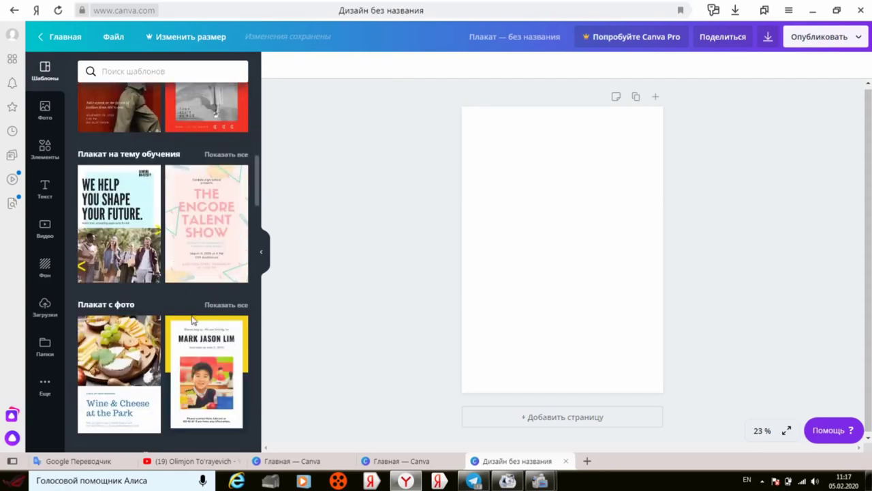
scroll(153, 300, "down", 2)
scroll(155, 300, "down", 4)
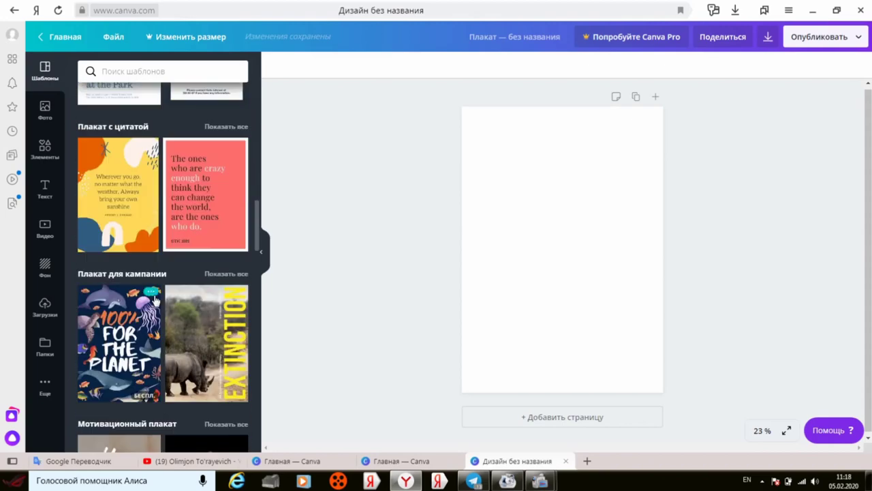
scroll(156, 299, "down", 1)
scroll(156, 300, "down", 1)
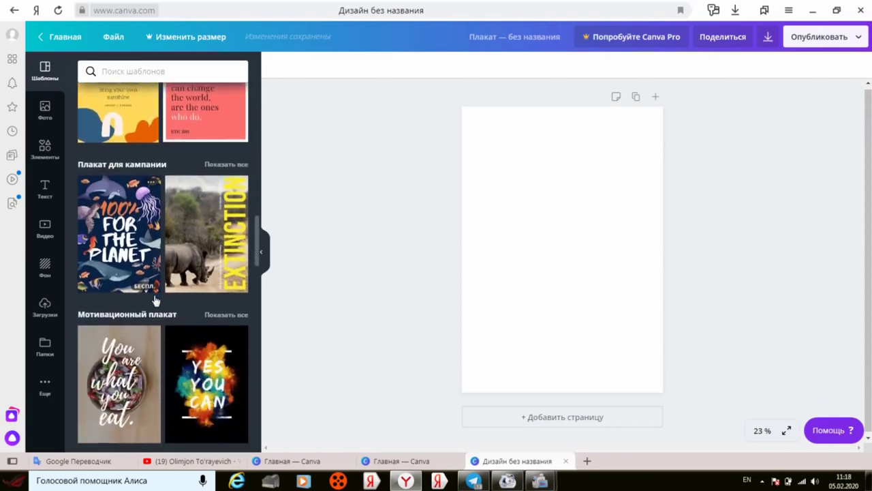
scroll(155, 300, "down", 2)
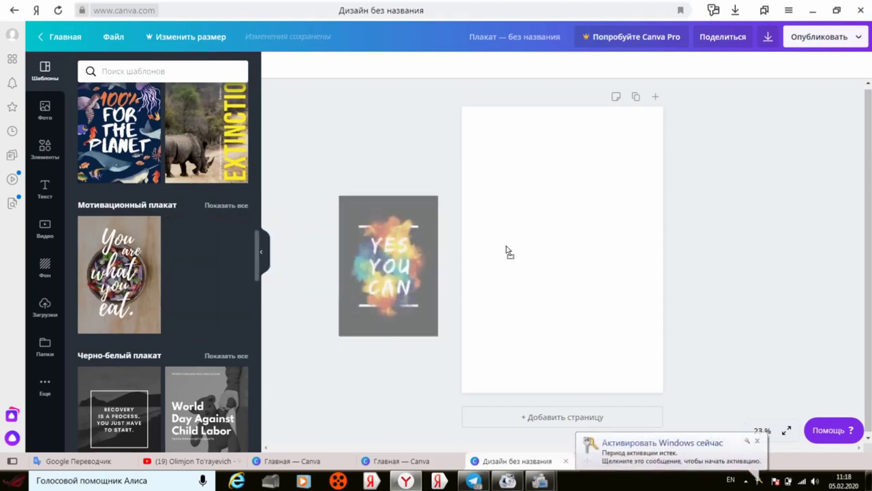
Apply the YES YOU CAN template to the poster and slightly narrow its headline text box.
left_click_drag(208, 275, 508, 252)
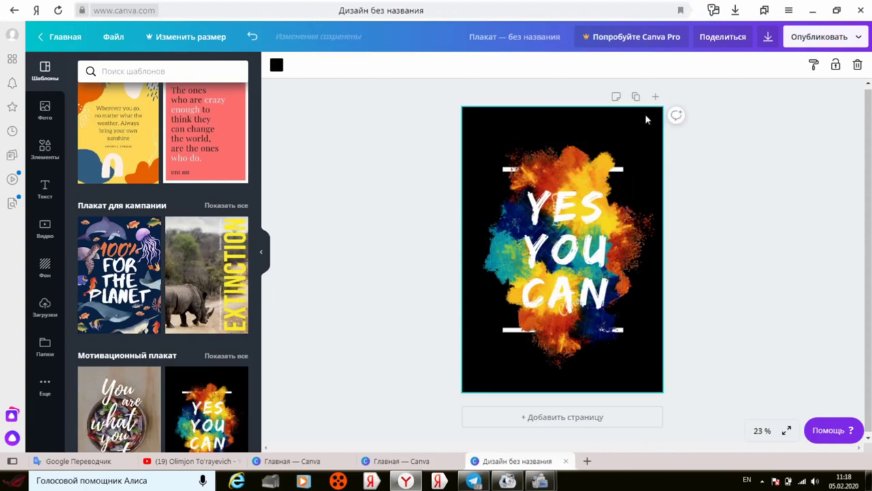
left_click(566, 252)
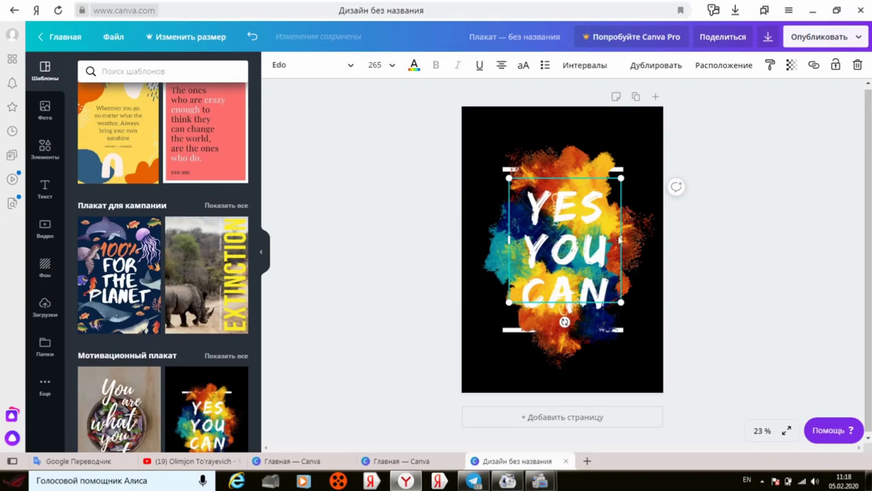
mouse_move(624, 239)
left_mouse_down()
mouse_move(586, 242)
mouse_move(613, 246)
left_mouse_up()
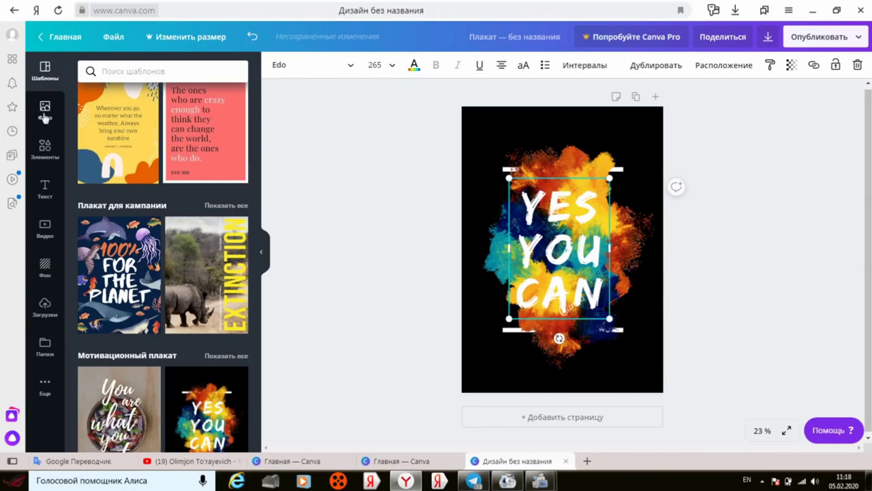
Add a Добавьте подзаголовок heading to the poster and open its text colour search.
left_click(44, 191)
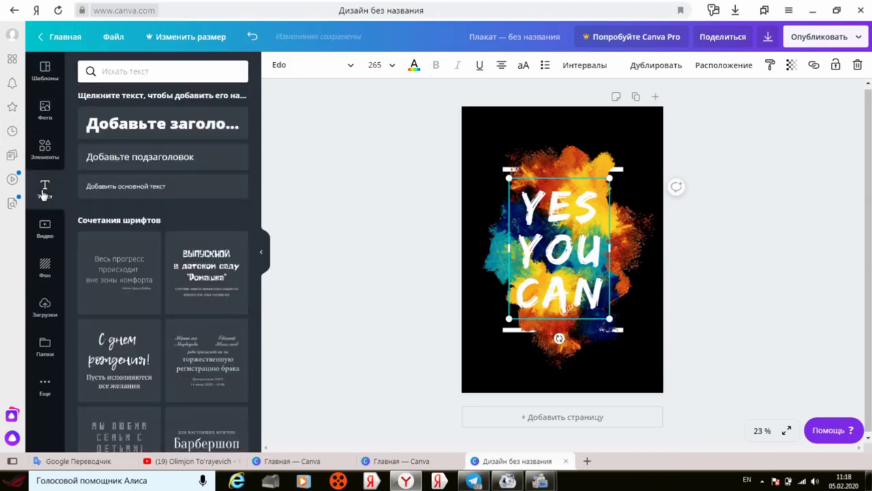
left_click(173, 137)
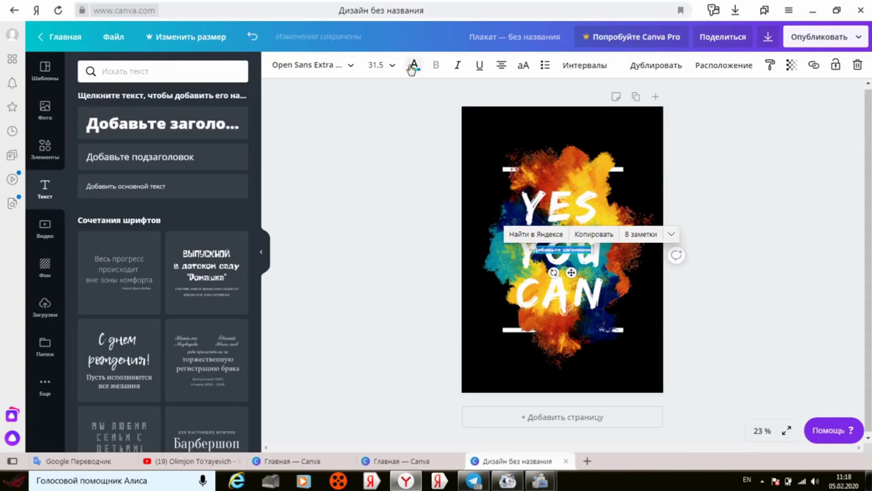
left_click(414, 66)
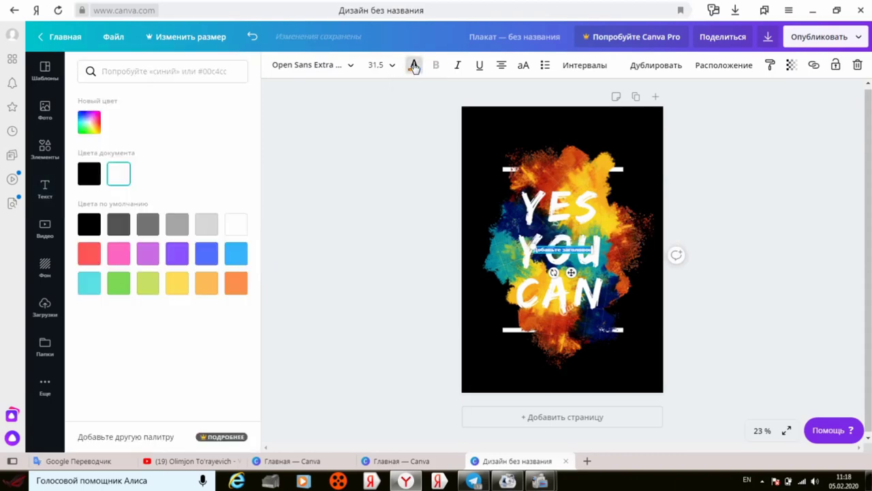
left_click(176, 73)
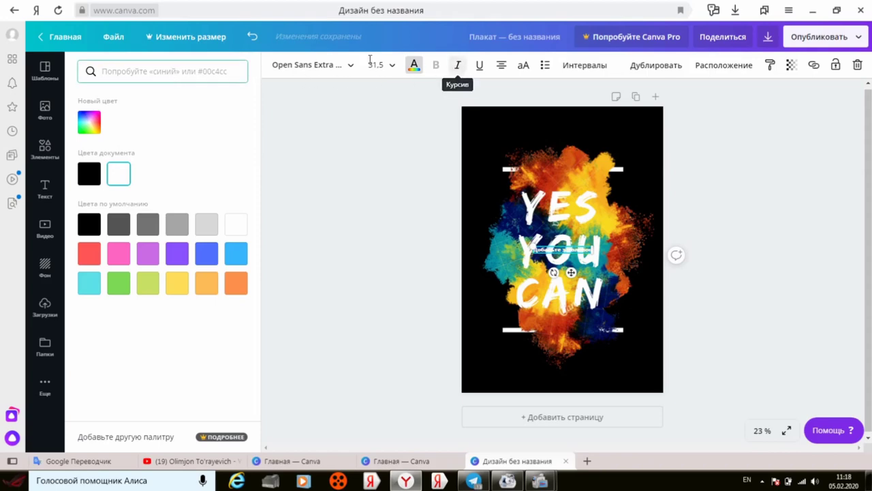
type("y")
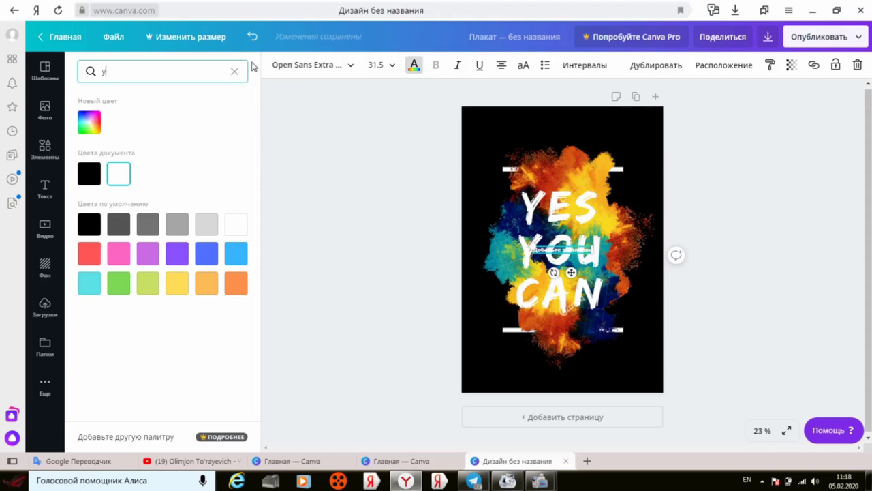
key("BackSpace")
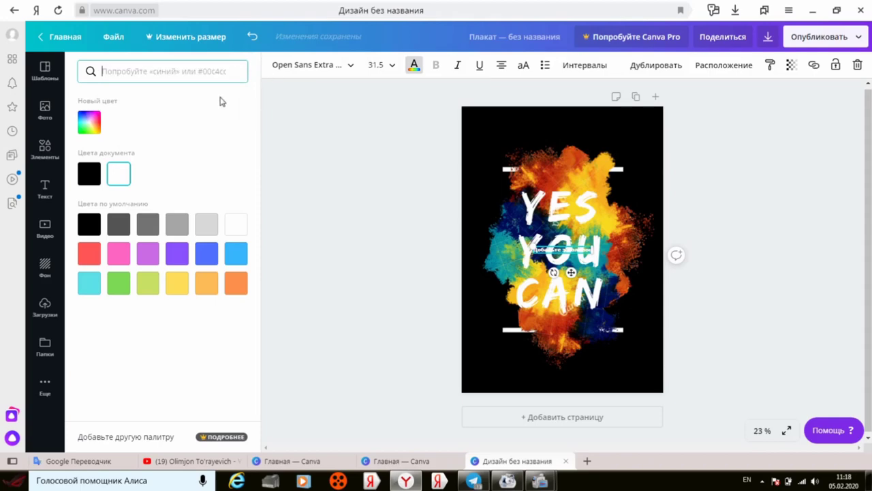
Make the heading text white and go back to the Canva home page.
left_click(96, 176)
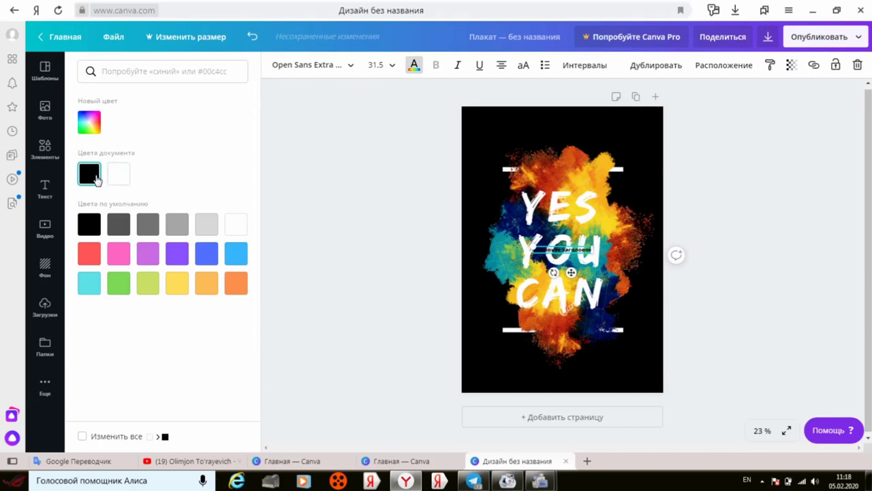
left_click(117, 174)
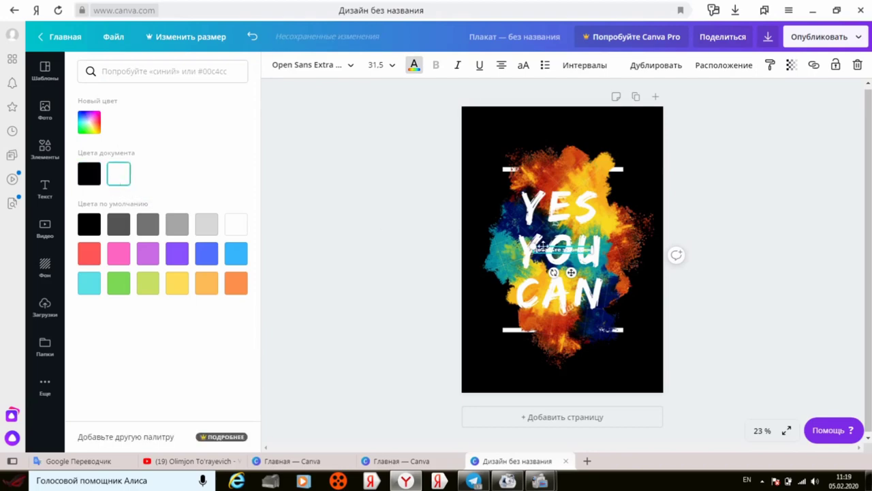
right_click(546, 251)
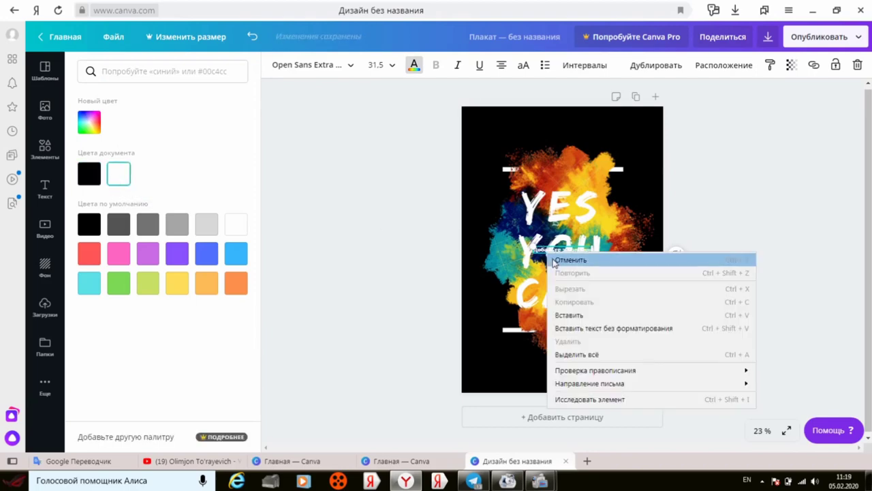
left_click(54, 41)
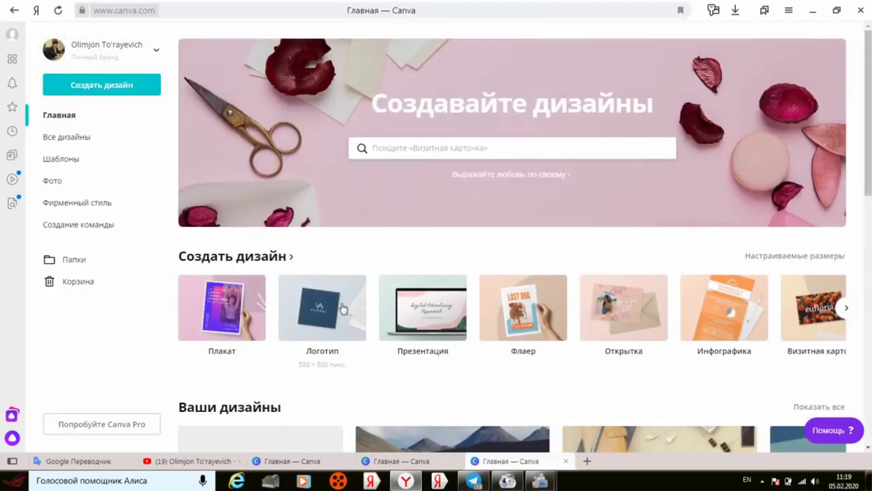
Create a new blank Логотип design from the Создать дизайн cards.
left_click(327, 323)
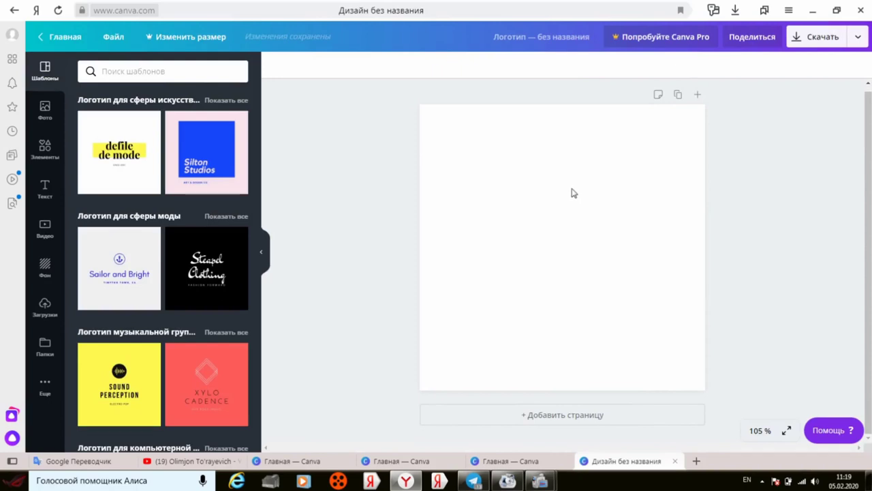
Place the Bardough burger template on the blank logo page.
scroll(156, 234, "down", 3)
scroll(170, 259, "down", 1)
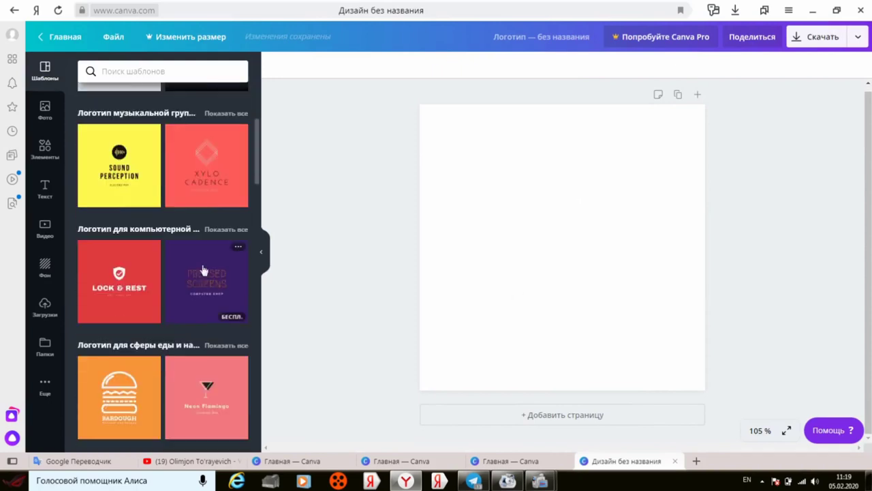
scroll(183, 282, "down", 2)
mouse_move(126, 290)
left_mouse_down()
mouse_move(503, 204)
mouse_move(502, 173)
left_mouse_up()
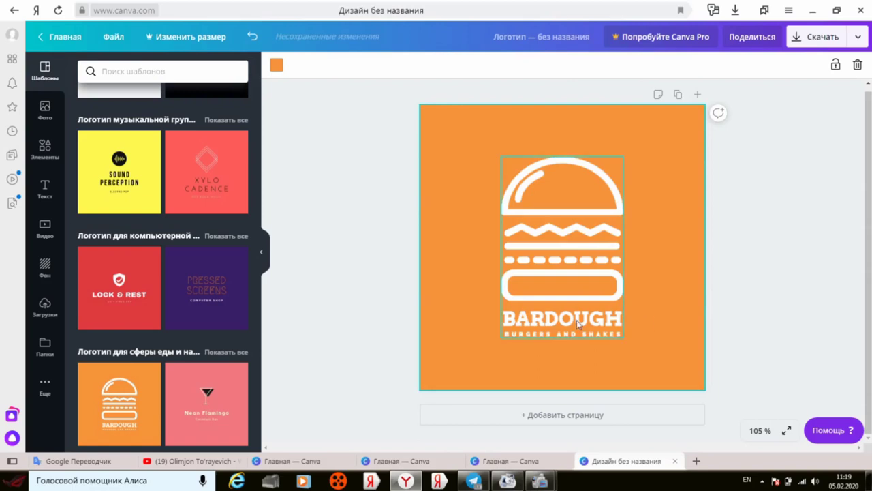
Enlarge the burger logo, move it lower-left, then apply the Neon Flamingo template.
left_click(594, 180)
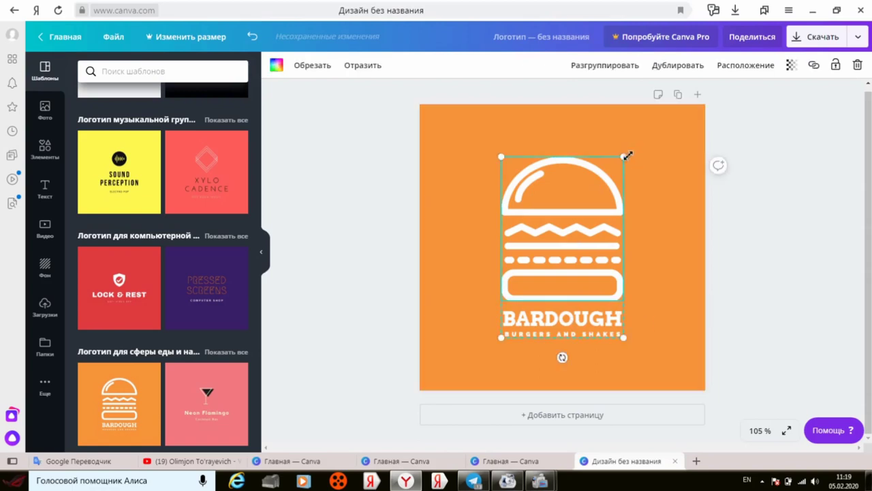
mouse_move(624, 157)
left_mouse_down()
mouse_move(657, 146)
mouse_move(578, 216)
left_mouse_up()
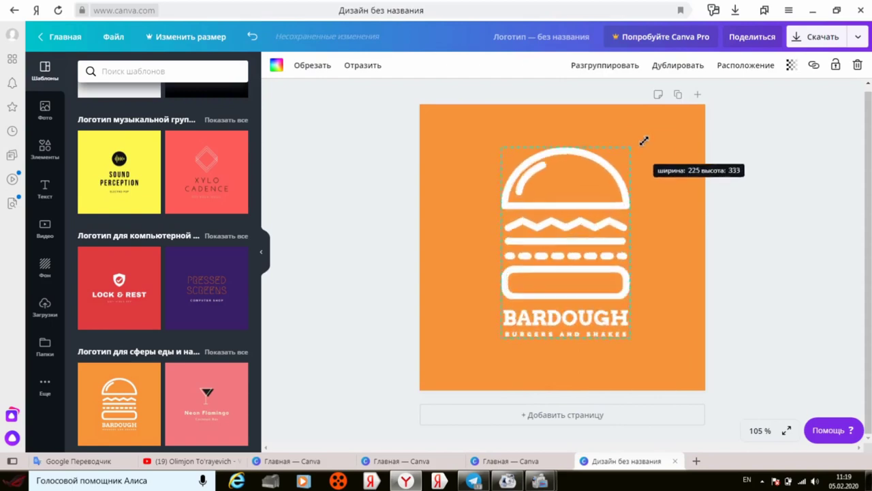
mouse_move(579, 216)
left_mouse_down()
mouse_move(639, 150)
mouse_move(579, 202)
left_mouse_up()
left_click_drag(544, 272, 478, 306)
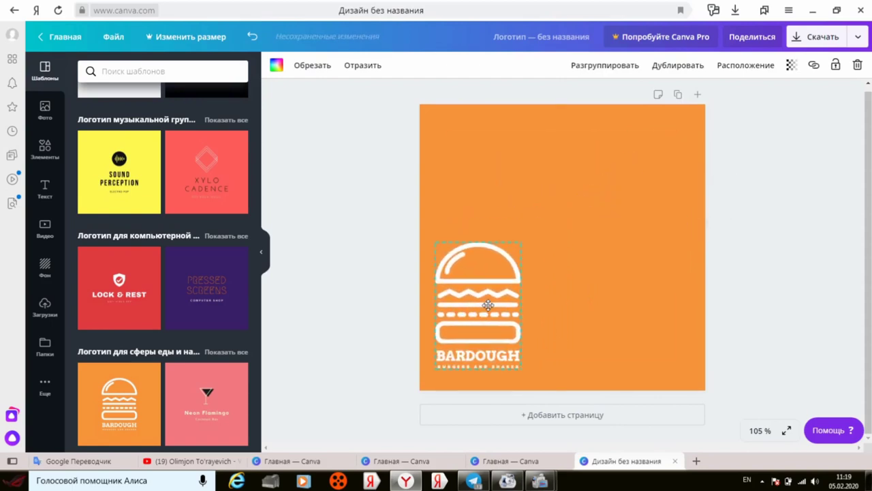
mouse_move(207, 288)
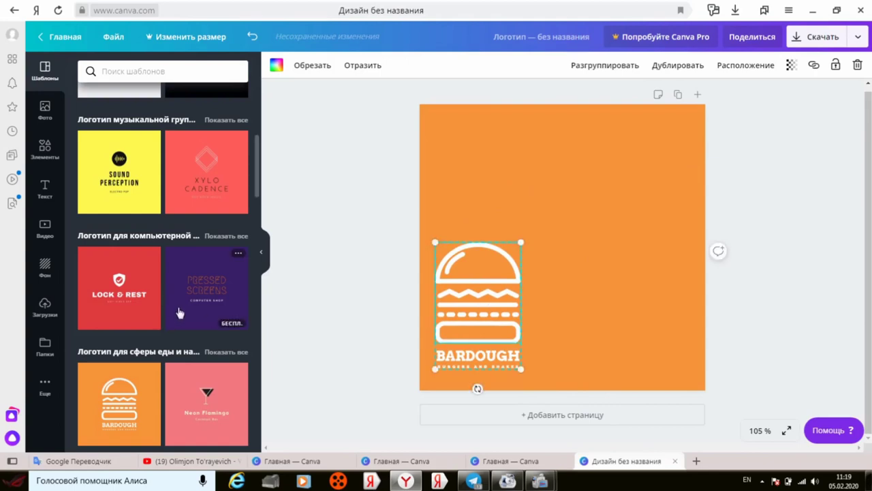
mouse_move(207, 405)
left_mouse_down()
mouse_move(553, 191)
mouse_move(532, 153)
left_mouse_up()
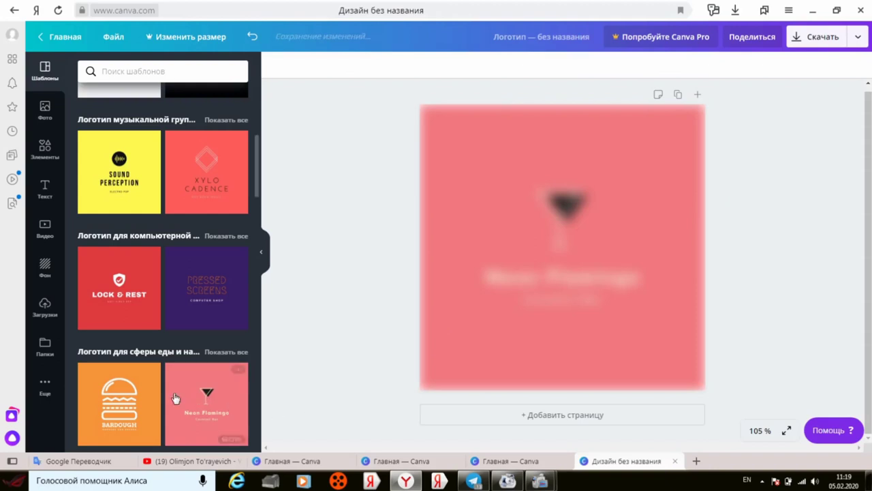
Raise the Neon Flamingo cocktail bar logo group slightly, then return to the Главная home page.
left_click(539, 276)
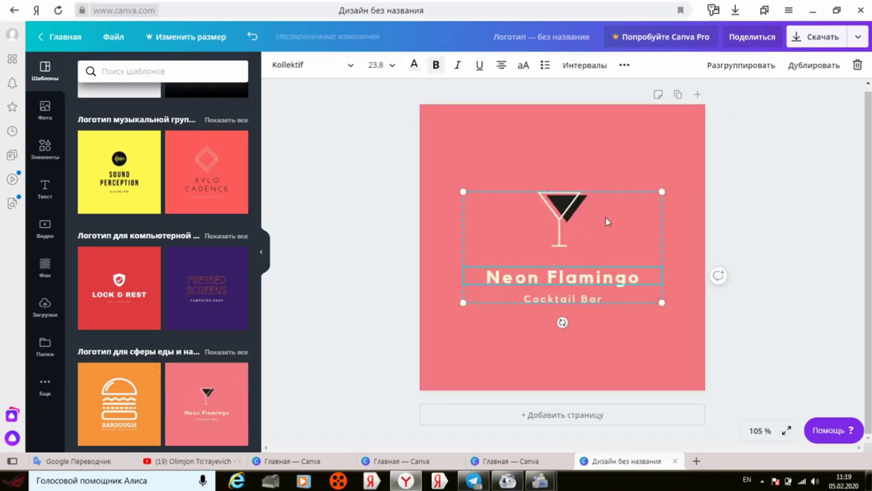
left_click(695, 122)
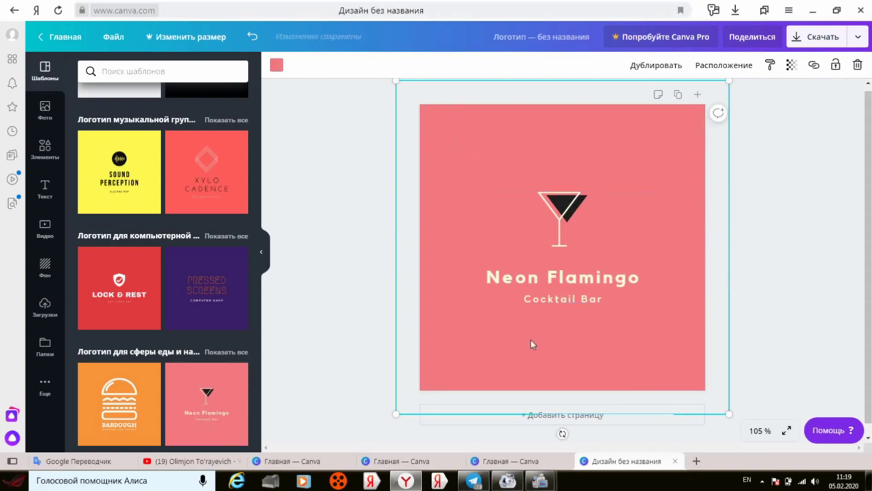
left_click(536, 280)
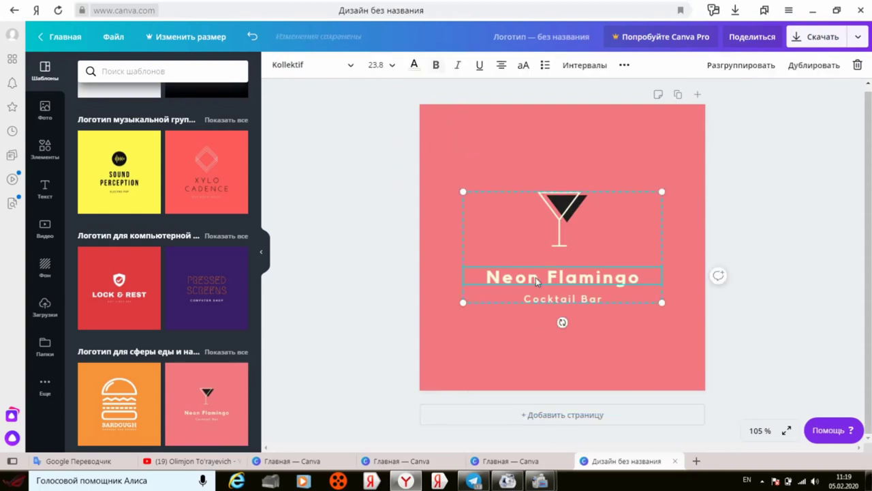
left_click_drag(562, 231, 562, 203)
left_click(577, 290)
left_click_drag(573, 291, 574, 295)
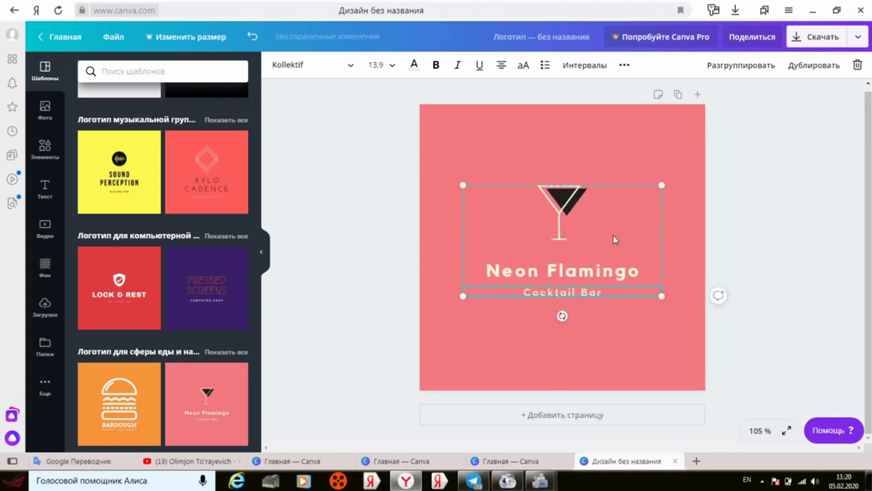
left_click(45, 39)
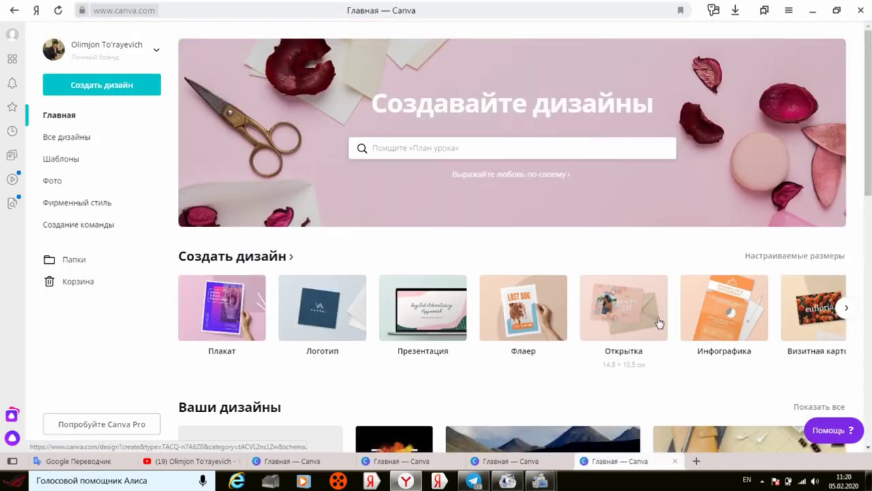
Create a new blank Визитная карточка (business card) design from the Создать дизайн carousel.
scroll(659, 322, "down", 1)
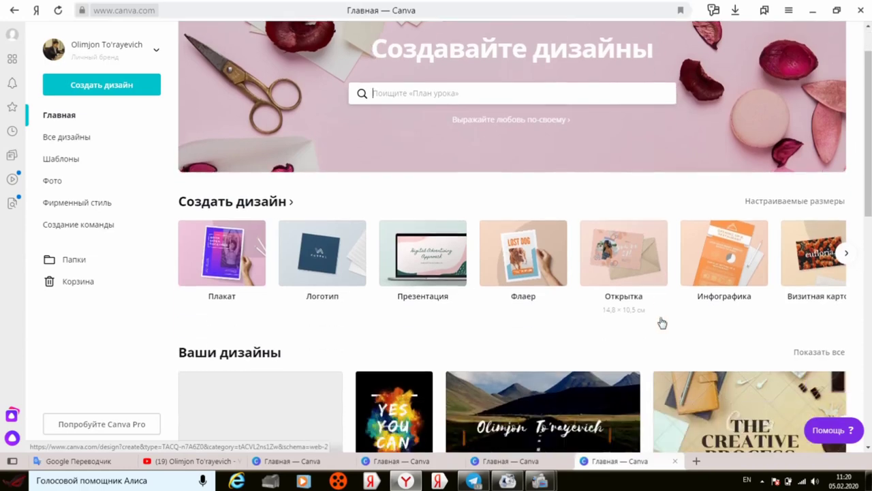
left_click(844, 256)
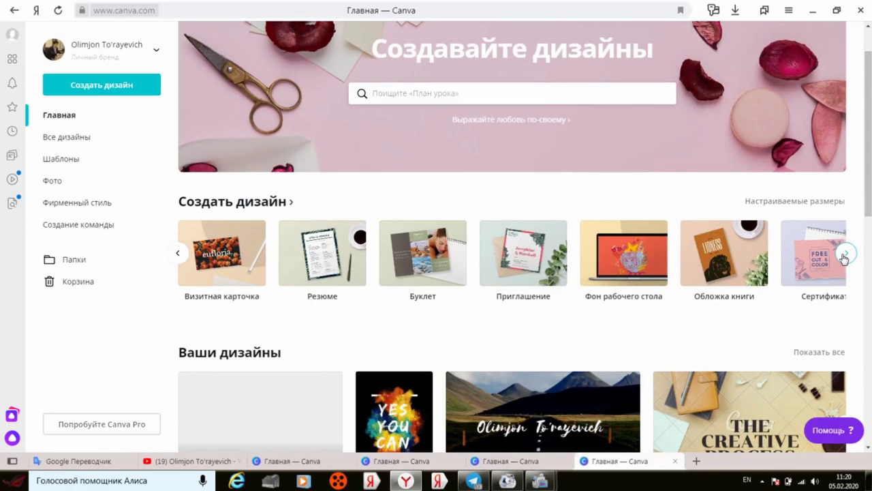
left_click(212, 259)
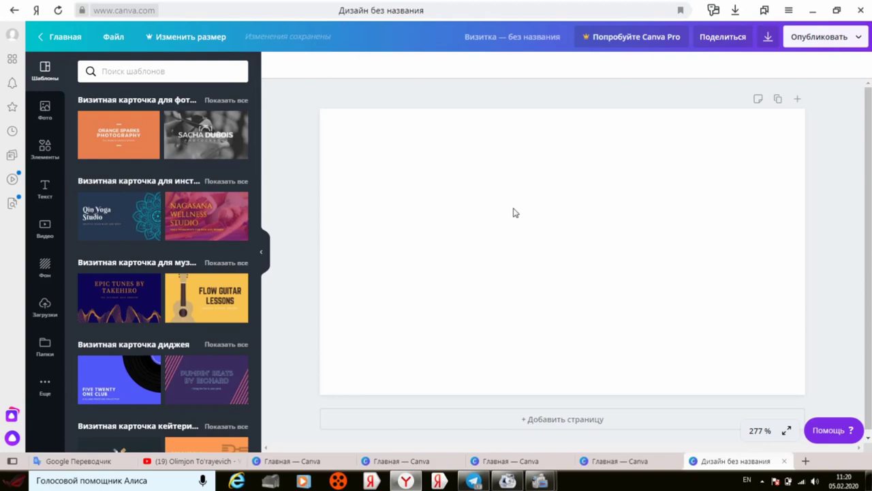
Find the classic business cards in Templates and drop the black-and-gold Whimson Memorial template onto the page.
scroll(175, 200, "down", 1)
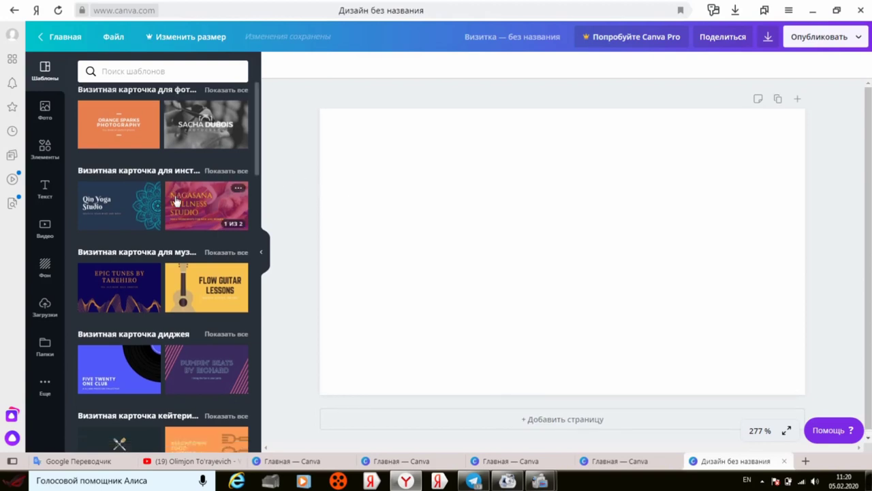
scroll(179, 201, "down", 3)
scroll(184, 217, "down", 1)
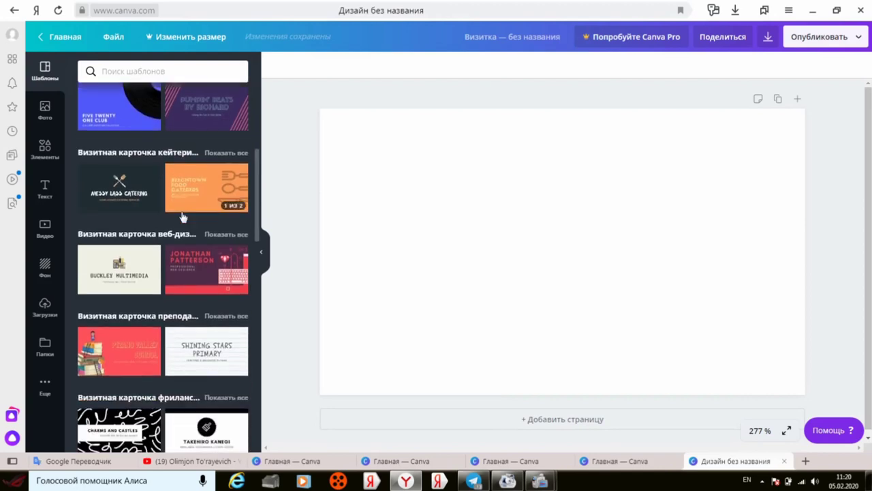
scroll(183, 217, "down", 2)
scroll(183, 217, "down", 1)
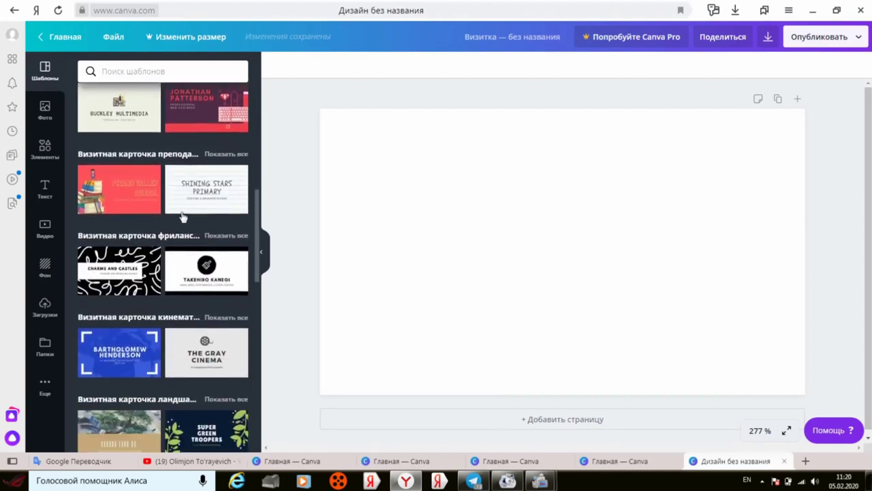
scroll(183, 217, "down", 1)
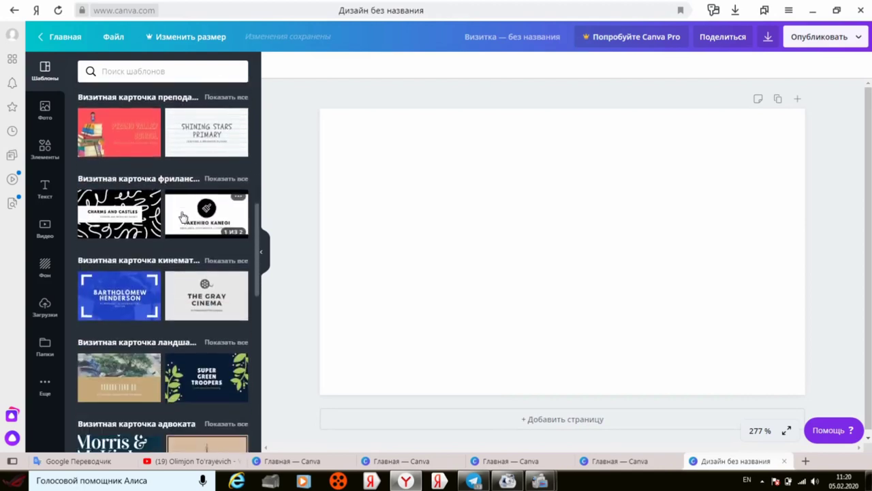
scroll(182, 217, "down", 1)
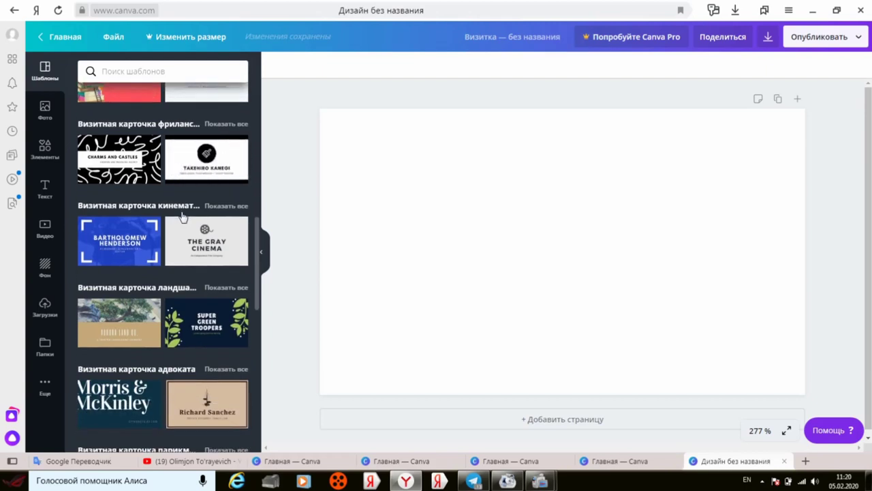
scroll(182, 216, "down", 1)
scroll(211, 227, "down", 1)
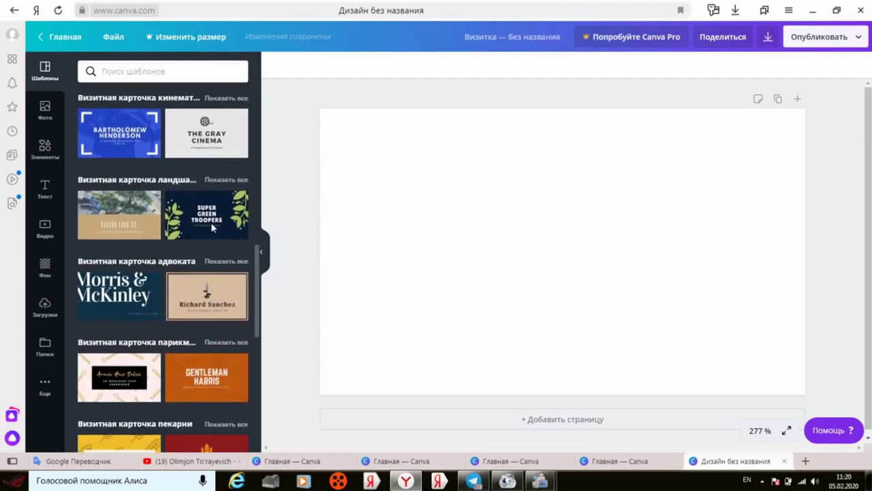
scroll(211, 227, "down", 1)
scroll(211, 227, "down", 1)
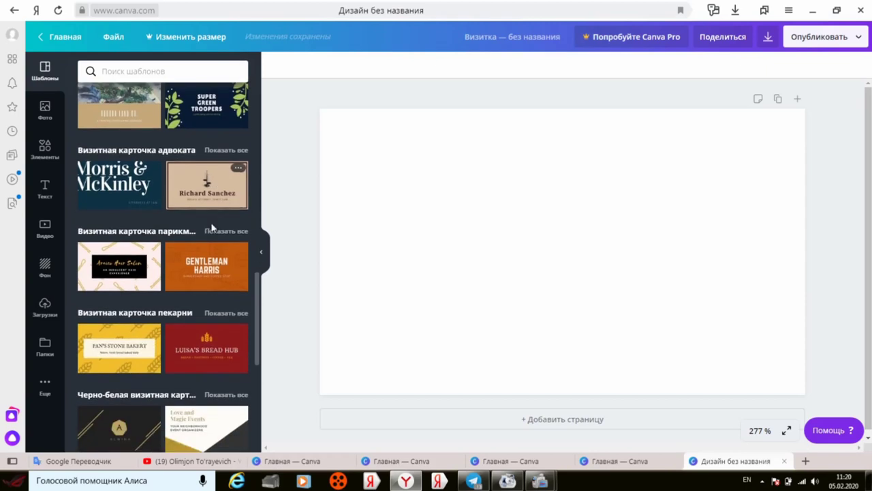
scroll(211, 227, "down", 1)
scroll(211, 227, "down", 2)
scroll(212, 226, "down", 1)
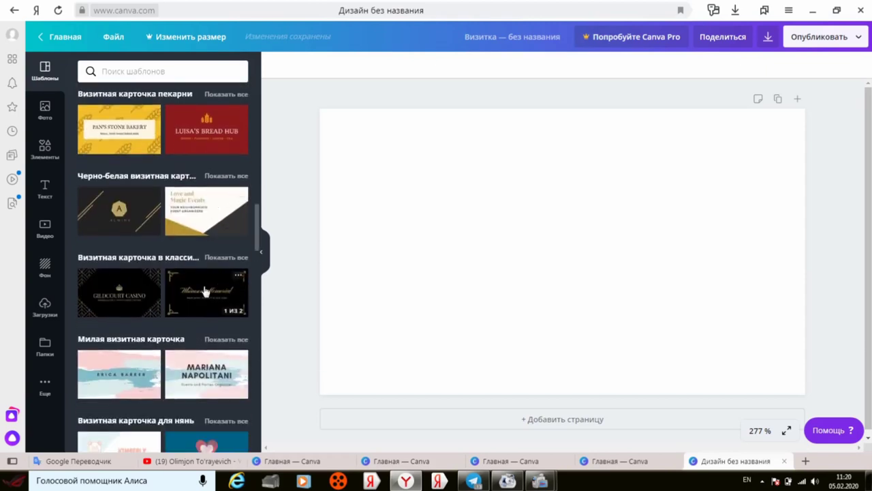
scroll(205, 291, "down", 1)
scroll(205, 291, "down", 1)
scroll(205, 291, "down", 1)
scroll(205, 291, "up", 2)
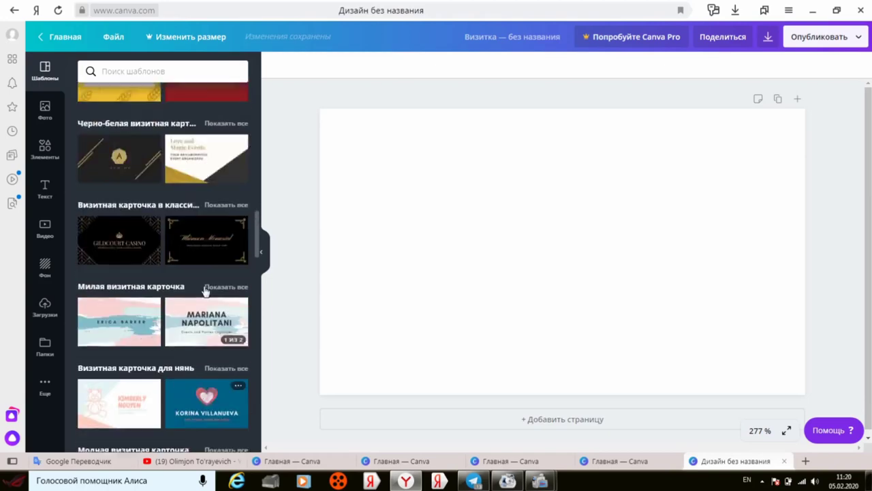
scroll(206, 291, "up", 1)
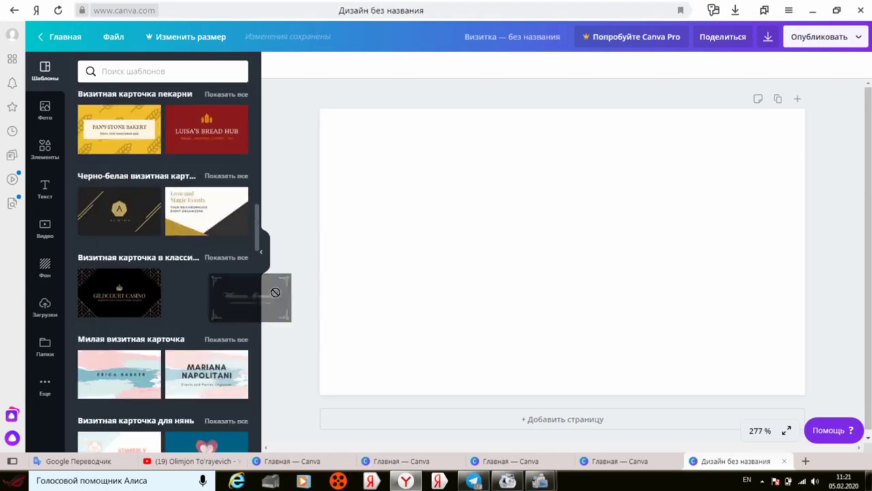
left_click_drag(184, 298, 384, 226)
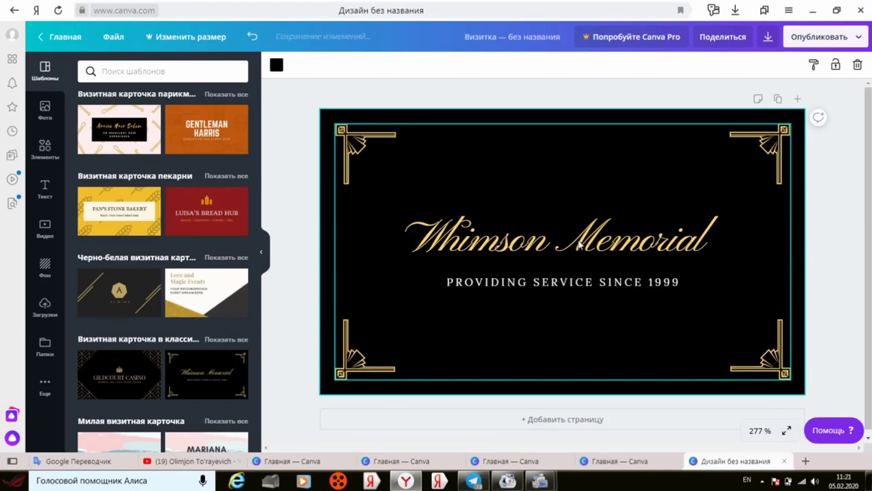
Enlarge the gold ornamental frame group slightly toward the top-left.
left_click(506, 242)
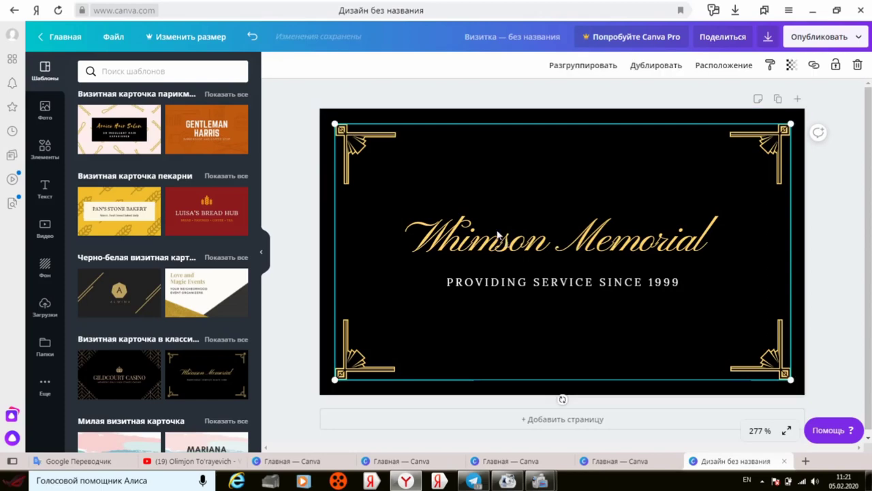
mouse_move(206, 129)
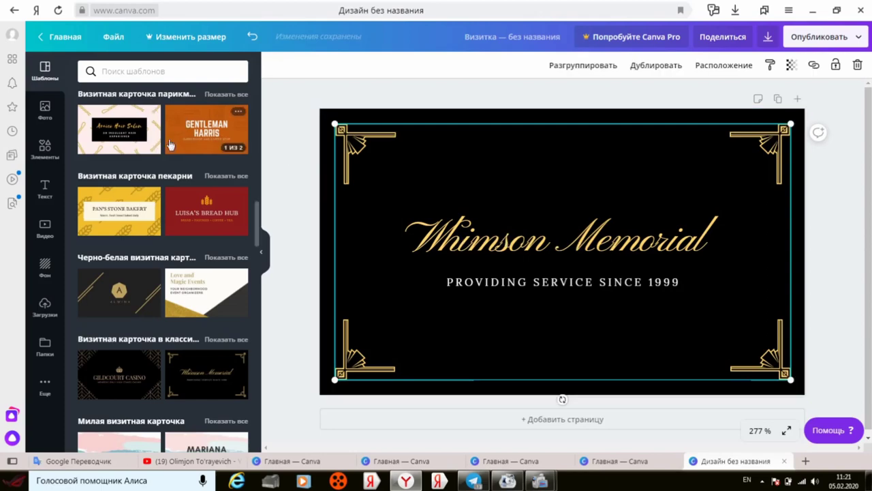
left_click(46, 194)
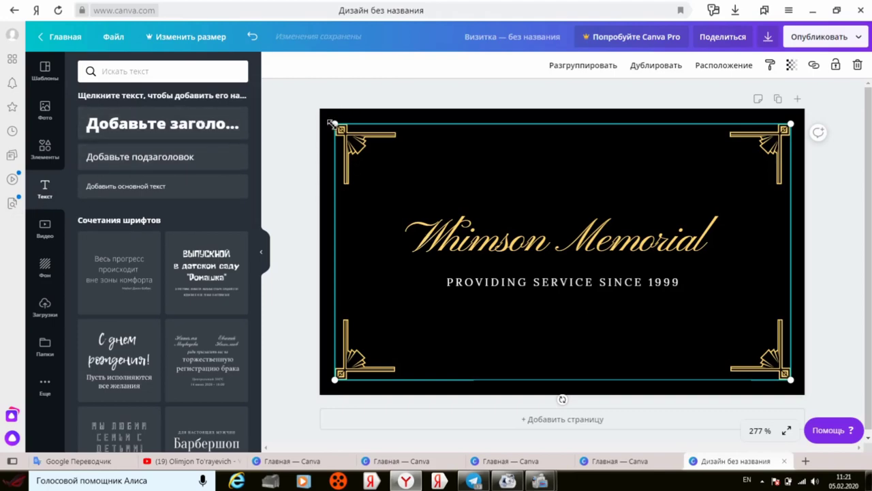
left_click_drag(331, 123, 326, 119)
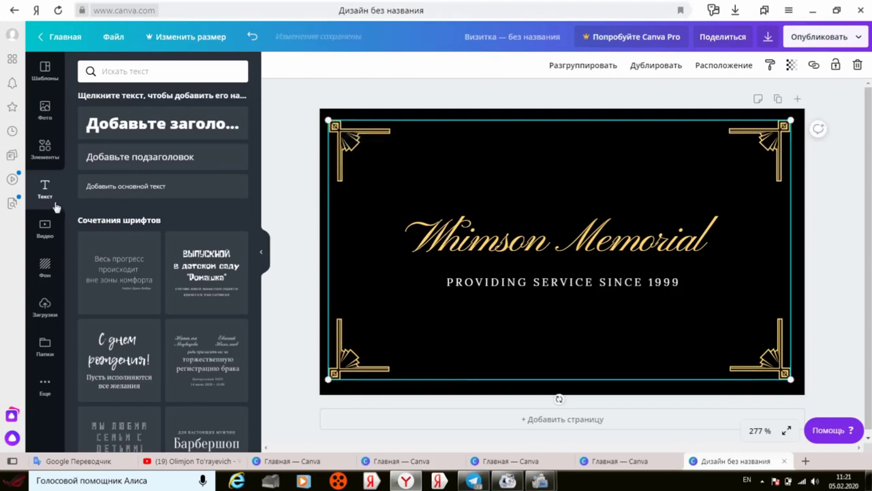
Add a large heading to the card, then delete it with Удалить.
left_click(145, 120)
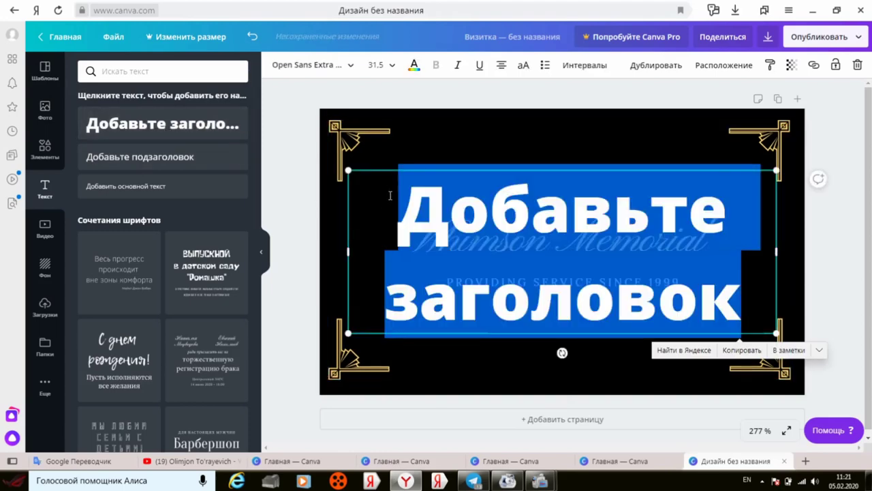
right_click(348, 252)
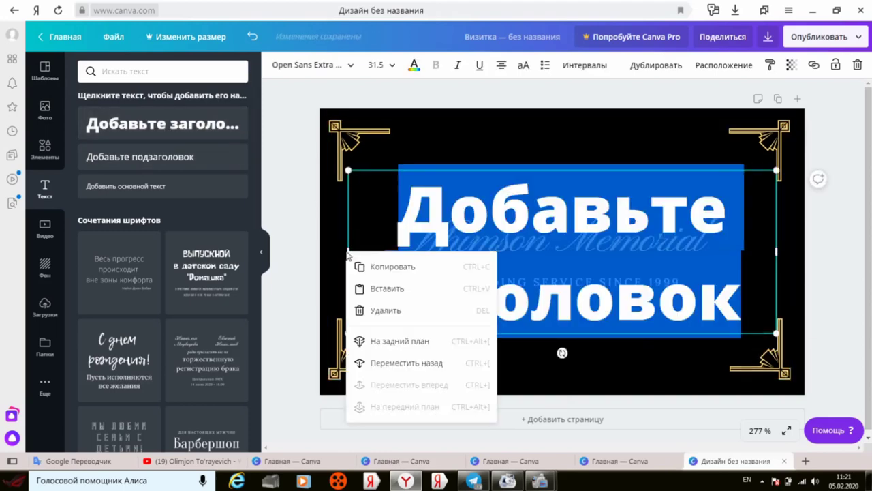
left_click(383, 309)
Nudge the ornamental frame up and back to its earlier position, dismissing a warning pop-up.
left_click(429, 249)
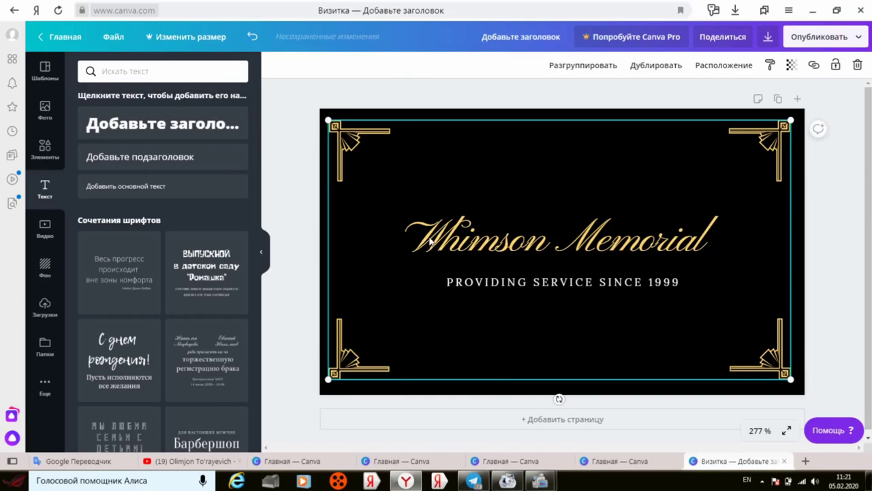
left_click_drag(543, 247, 542, 234)
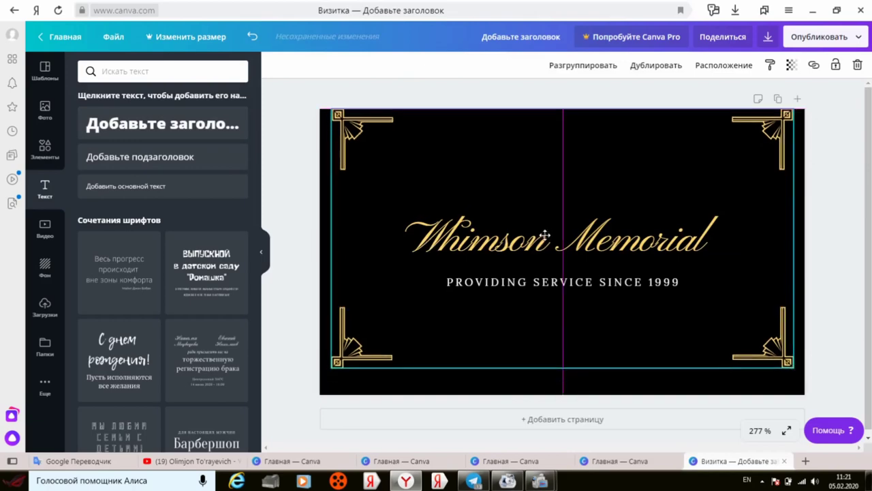
left_click(546, 195)
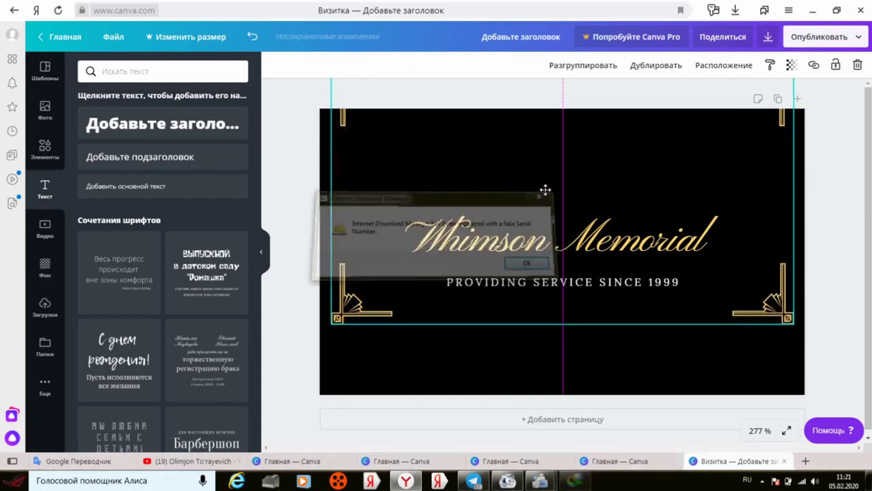
left_click_drag(538, 235, 543, 251)
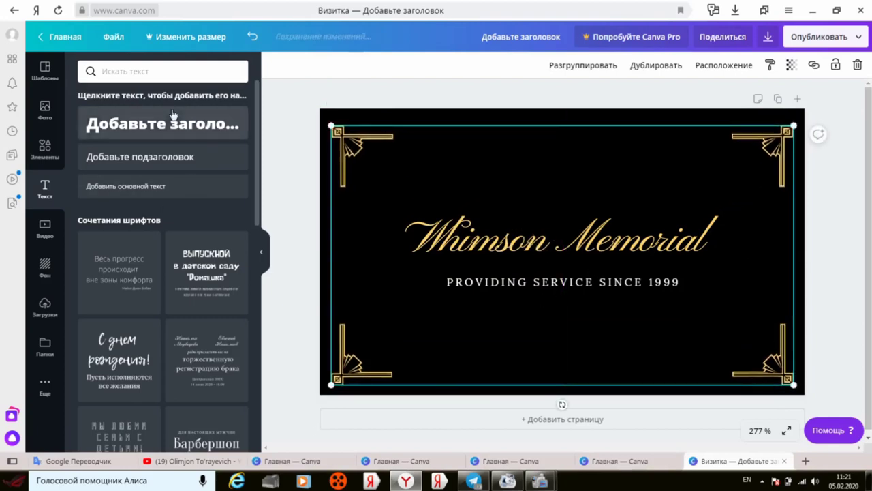
Place a circle from Фигуры on the card, shrink it, and centre it above the title.
left_click(45, 147)
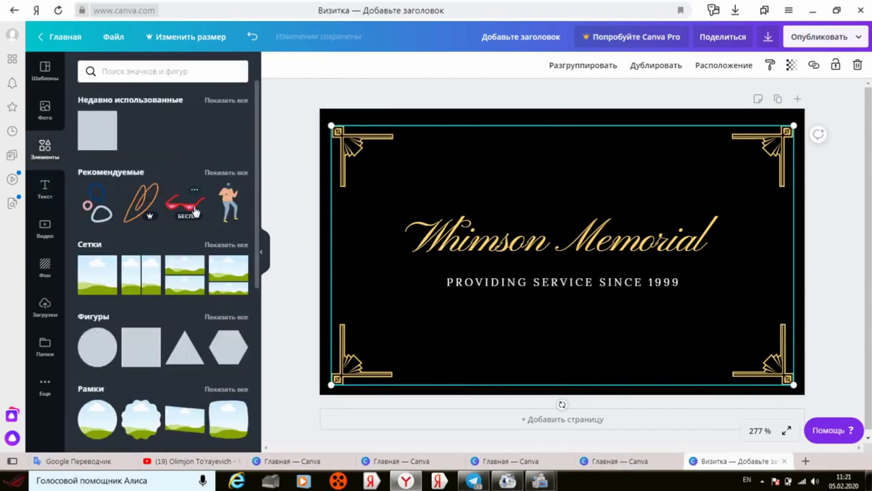
scroll(191, 235, "down", 3)
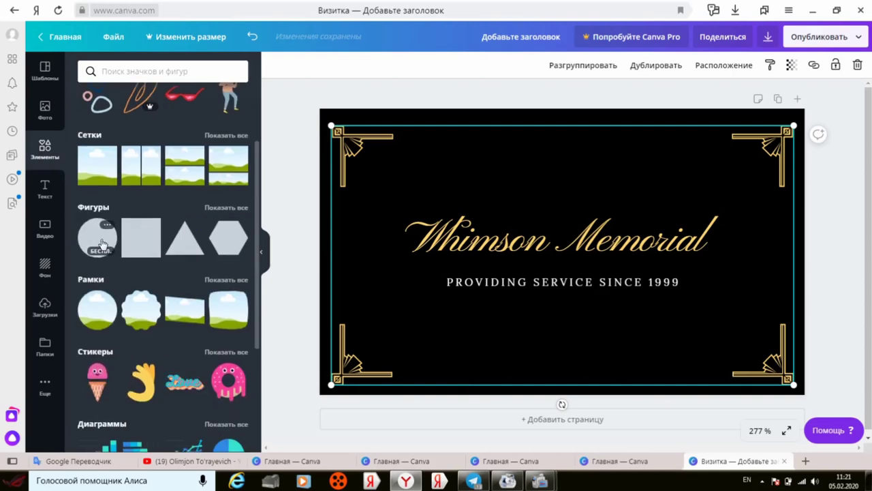
left_click_drag(118, 239, 473, 158)
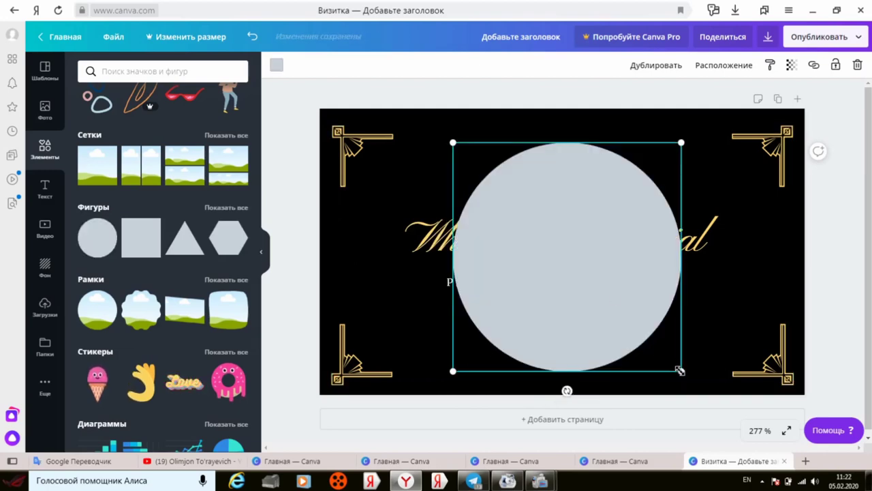
left_click_drag(680, 370, 573, 255)
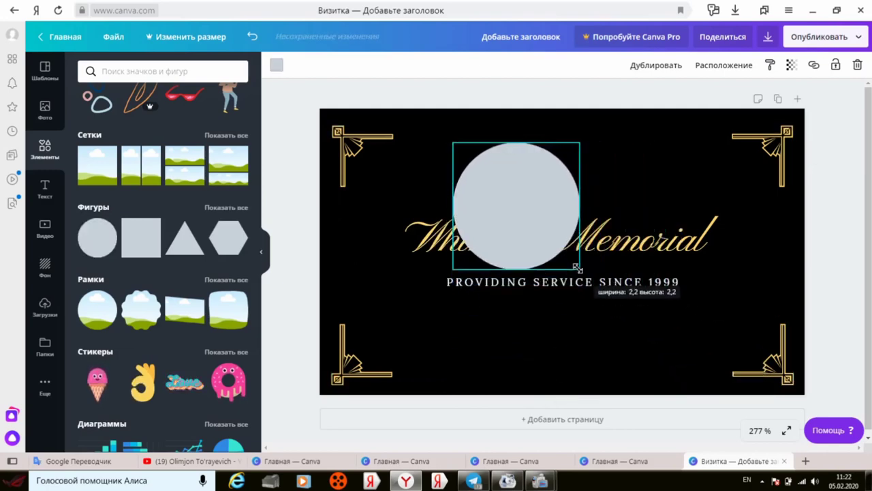
mouse_move(524, 223)
left_mouse_down()
mouse_move(556, 190)
mouse_move(556, 206)
left_mouse_up()
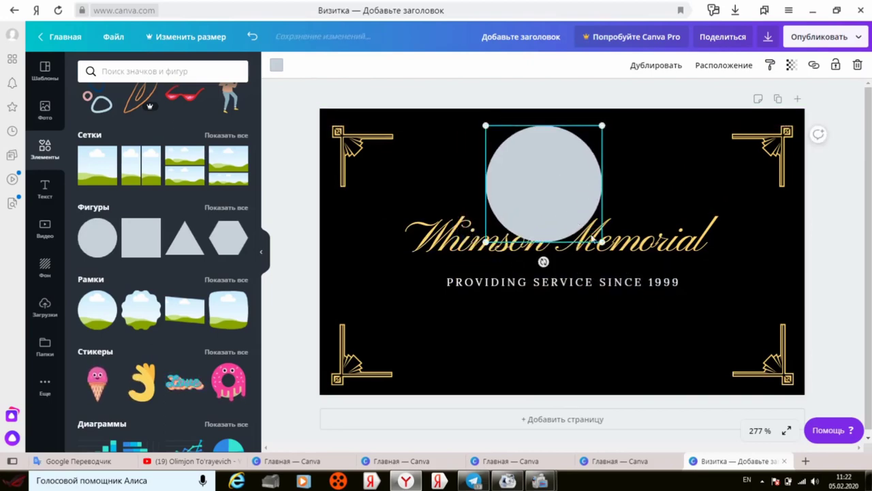
left_click_drag(603, 244, 571, 212)
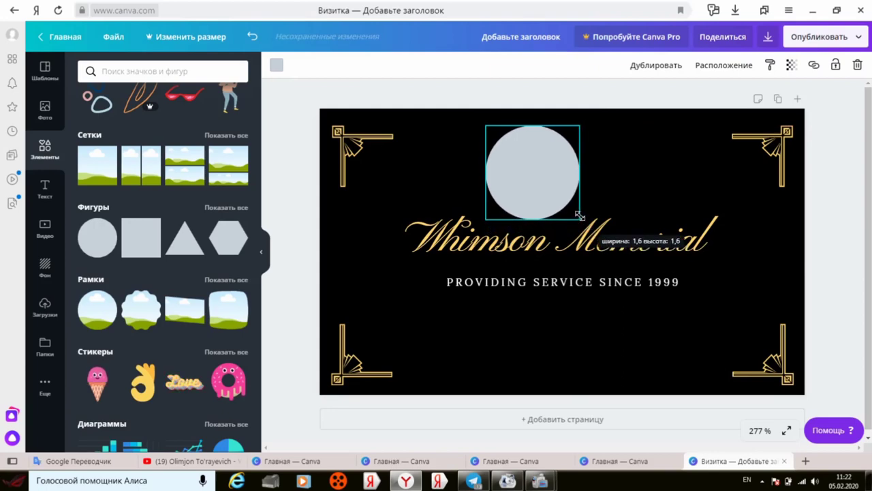
left_click_drag(539, 184, 552, 179)
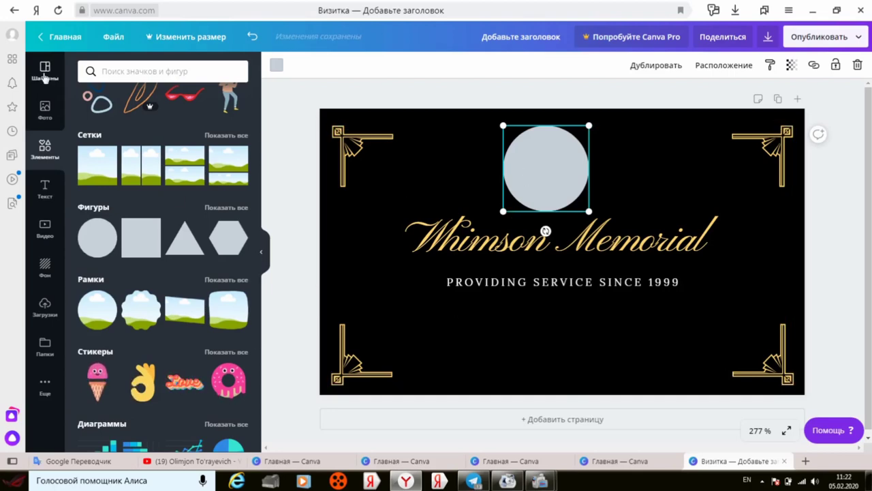
Stretch the gold corner-frame group to 8,3 × 4,6 near the card edges and re-centre it.
left_click(113, 38)
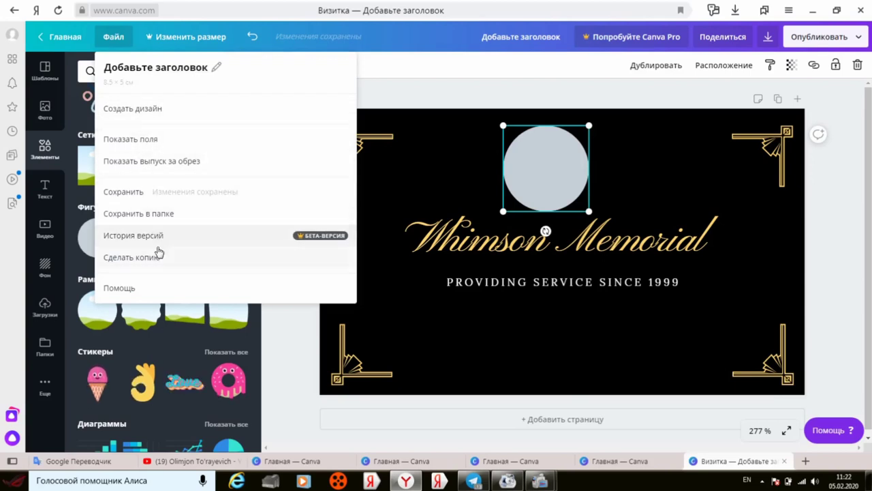
left_click(118, 345)
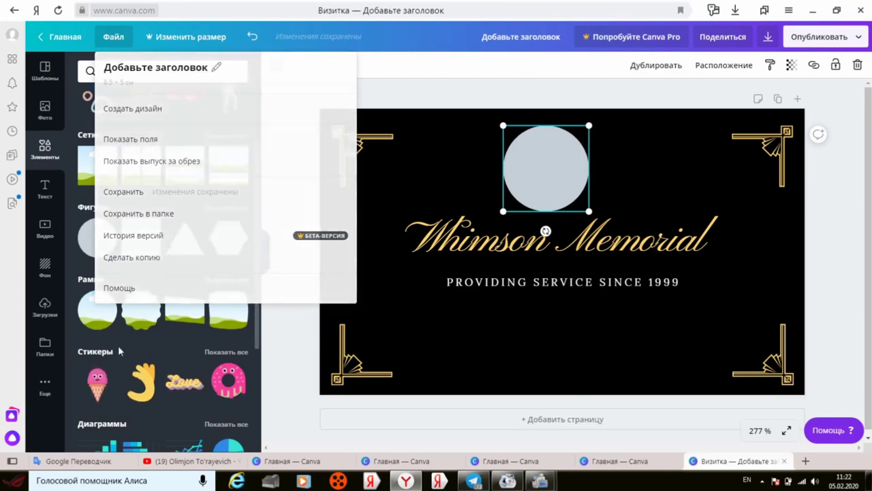
left_click(43, 188)
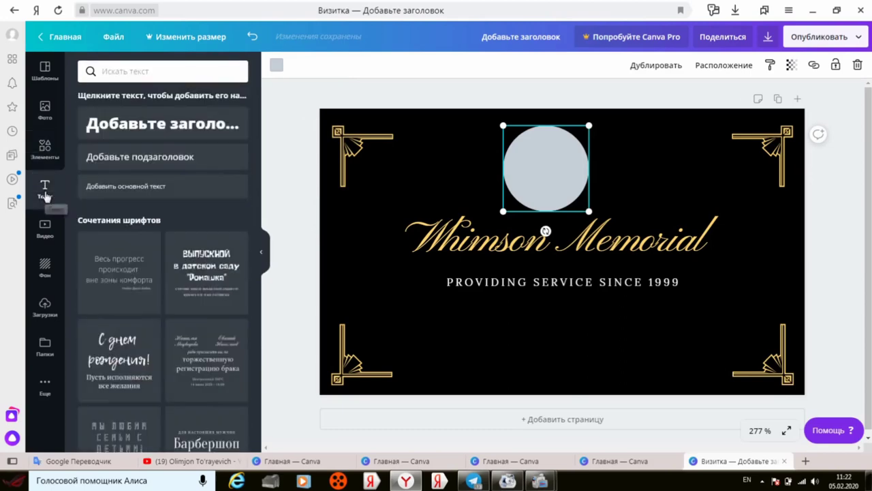
left_click(444, 245)
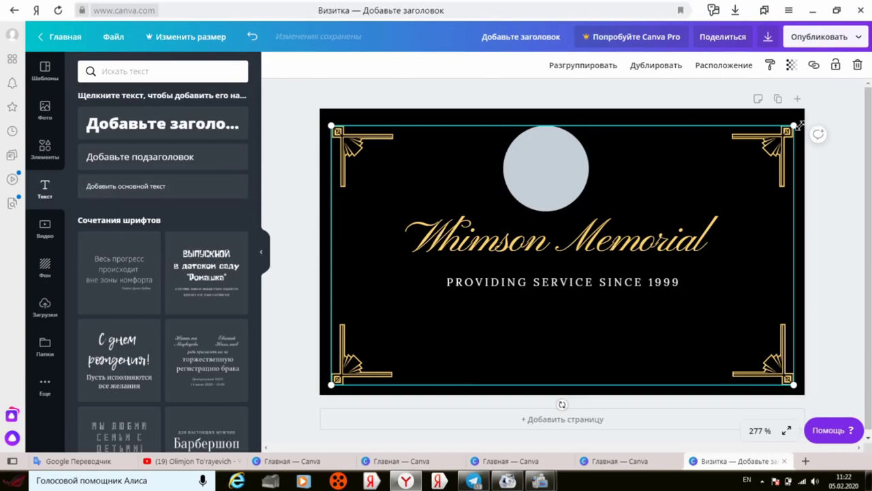
left_click_drag(794, 126, 802, 118)
left_click_drag(661, 199, 655, 197)
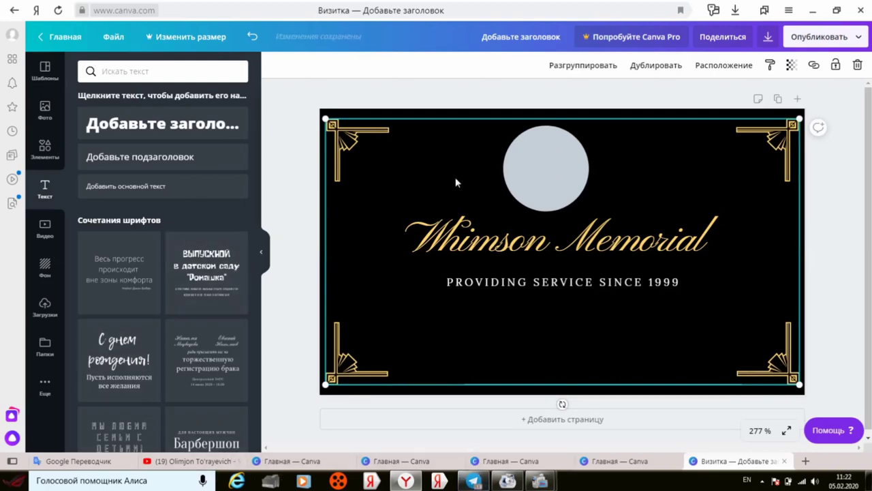
left_click(539, 176)
right_click(537, 177)
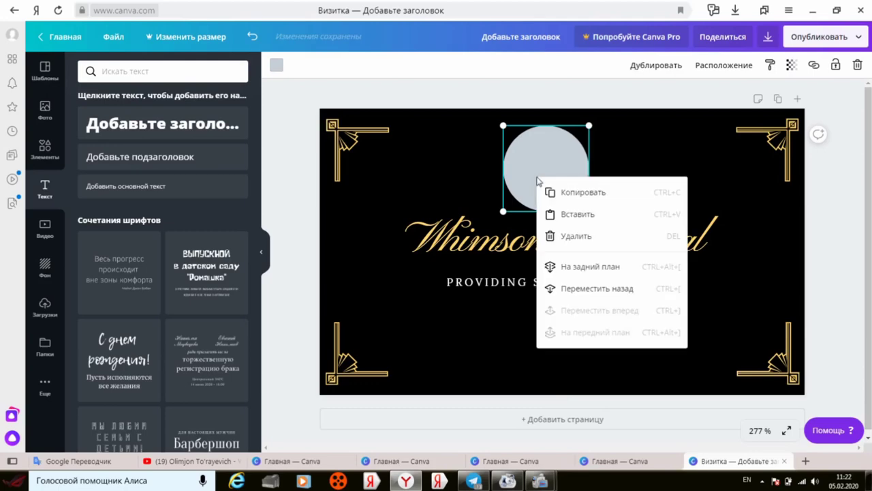
left_click(557, 215)
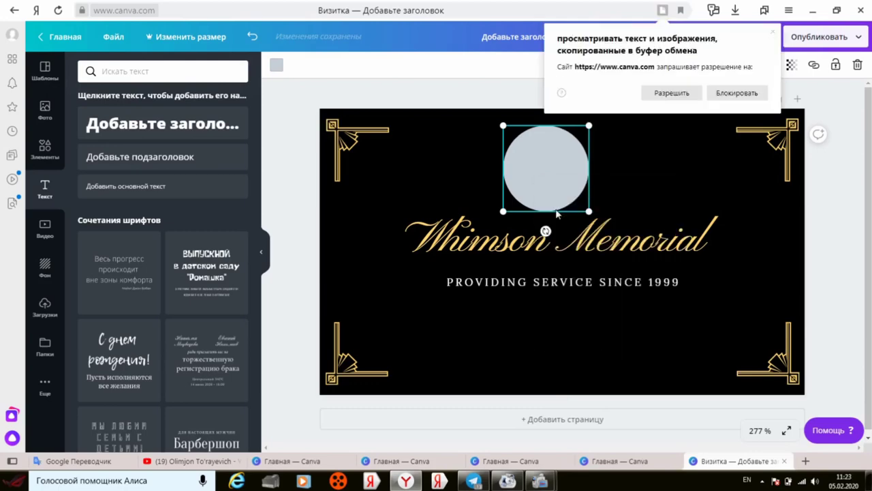
left_click(772, 32)
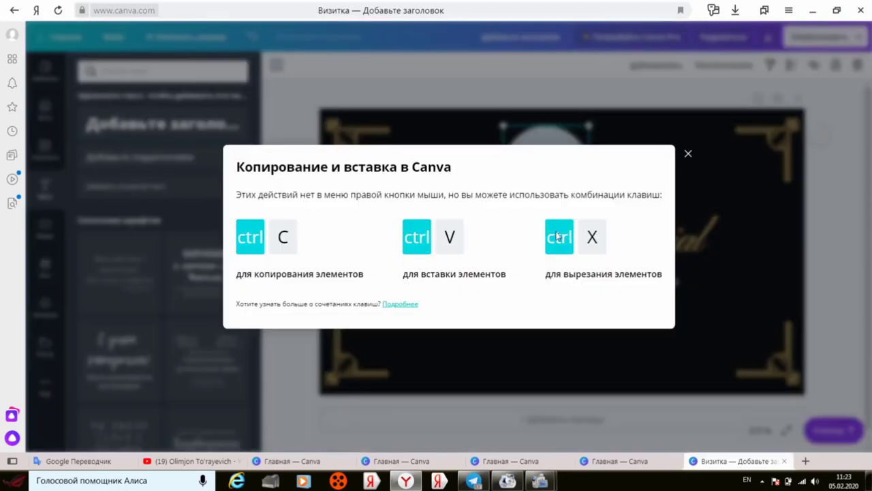
left_click(688, 155)
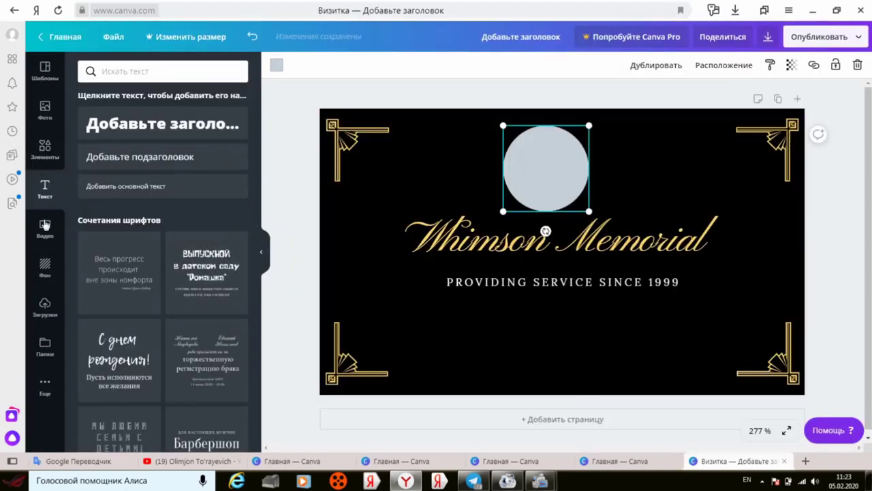
Browse the Фон, Видео, Папки and Ещё panels, ending on the Загрузки uploads panel.
left_click(45, 267)
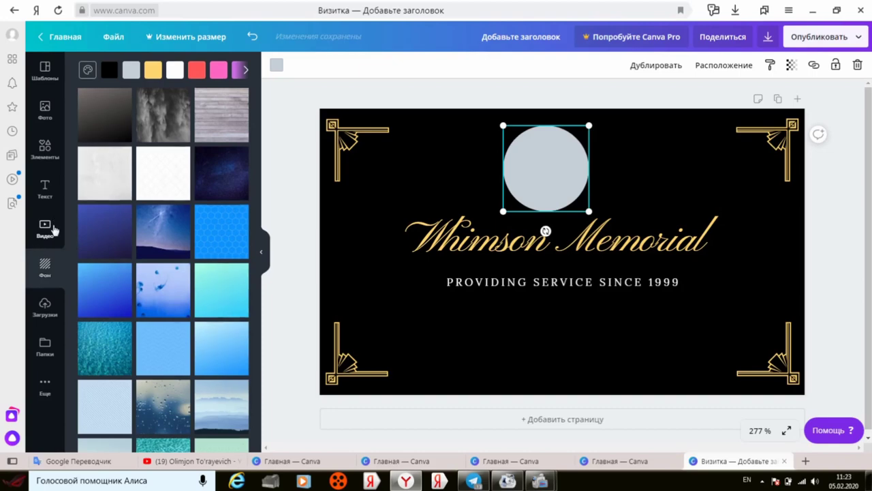
left_click(49, 228)
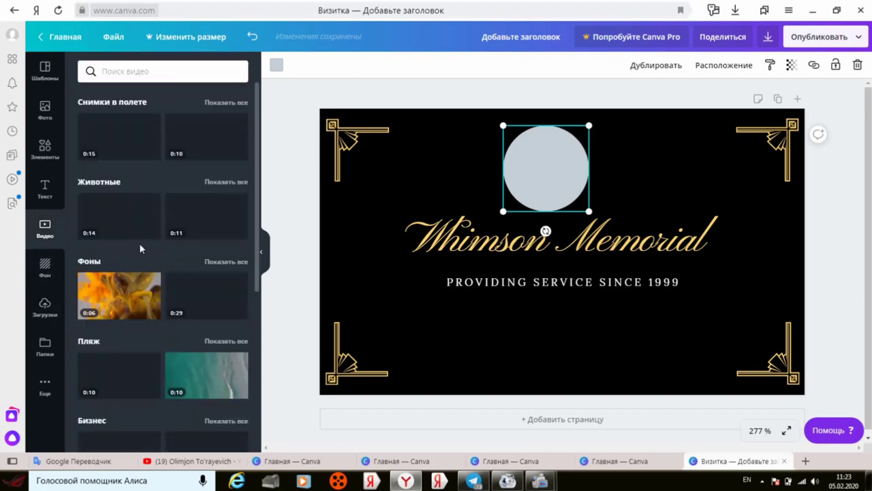
scroll(140, 245, "down", 1)
scroll(157, 259, "down", 2)
scroll(171, 272, "up", 3)
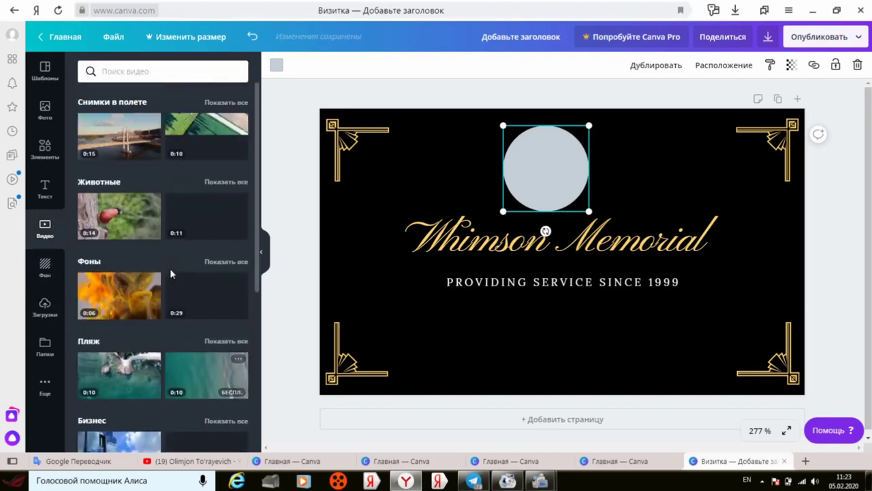
left_click(47, 353)
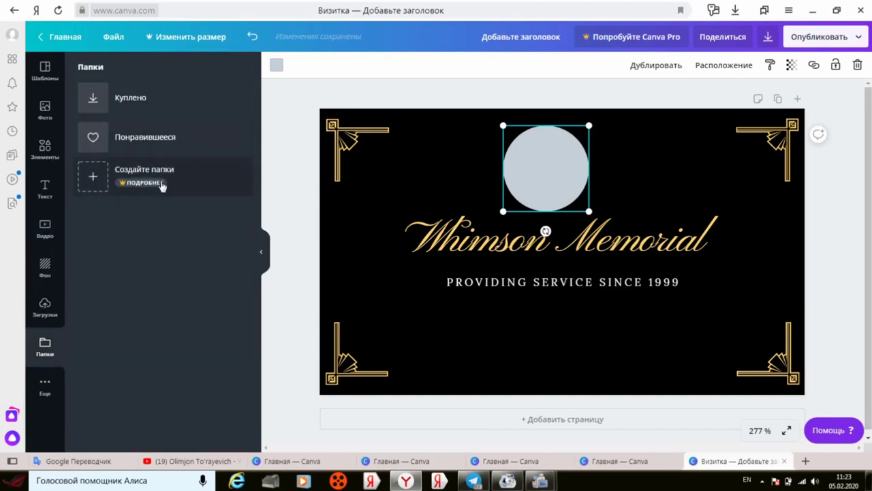
left_click(52, 387)
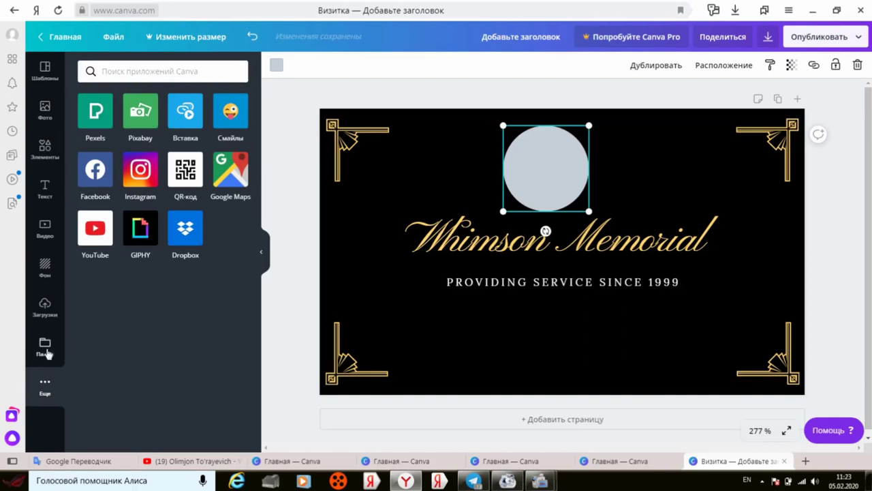
left_click(45, 305)
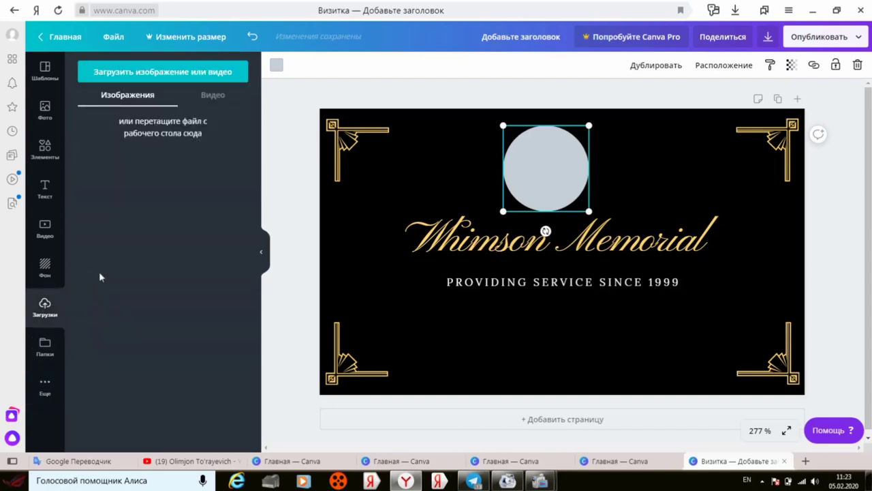
Upload photo_2020-01-27_13-37-19 from the computer and drag it onto the business card.
left_click(134, 80)
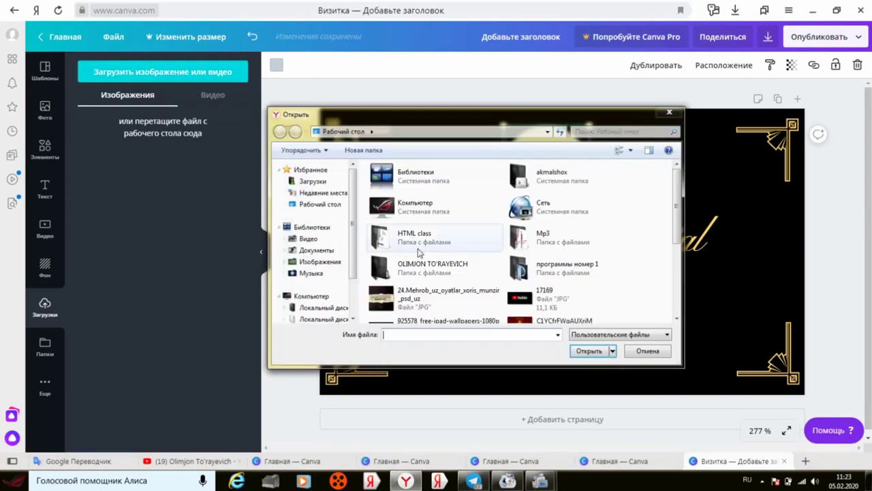
left_click_drag(676, 219, 672, 287)
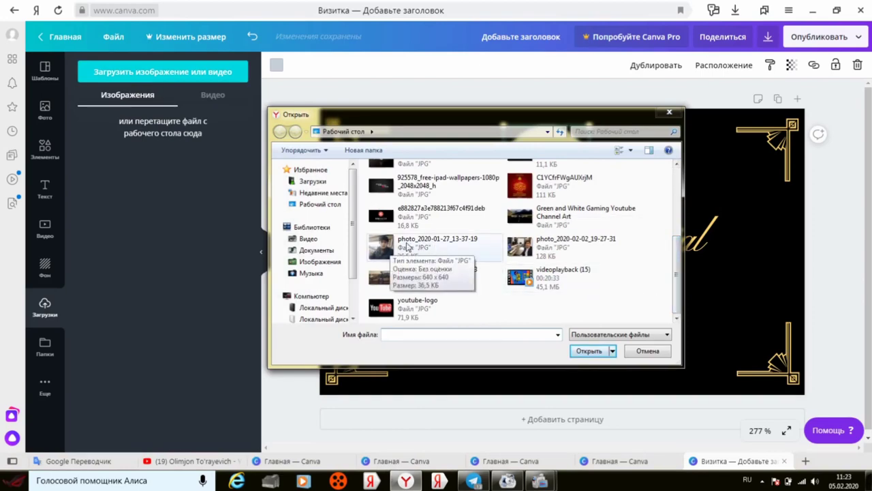
left_click(390, 252)
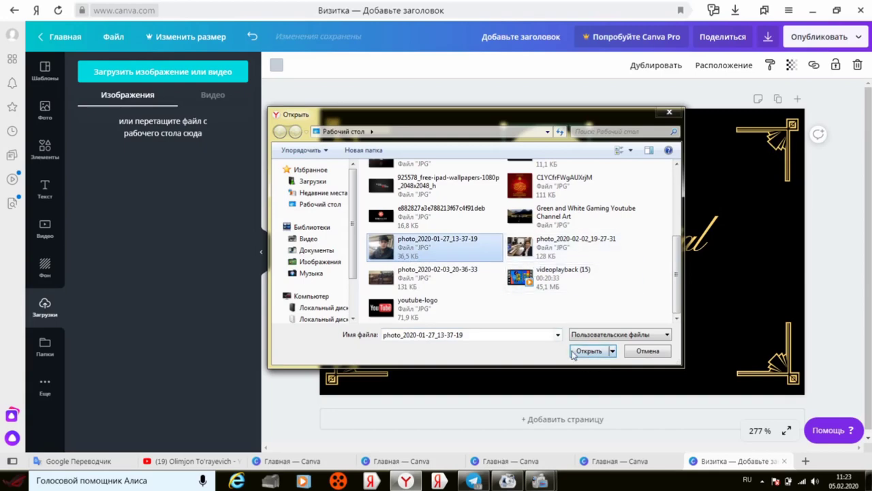
left_click(586, 351)
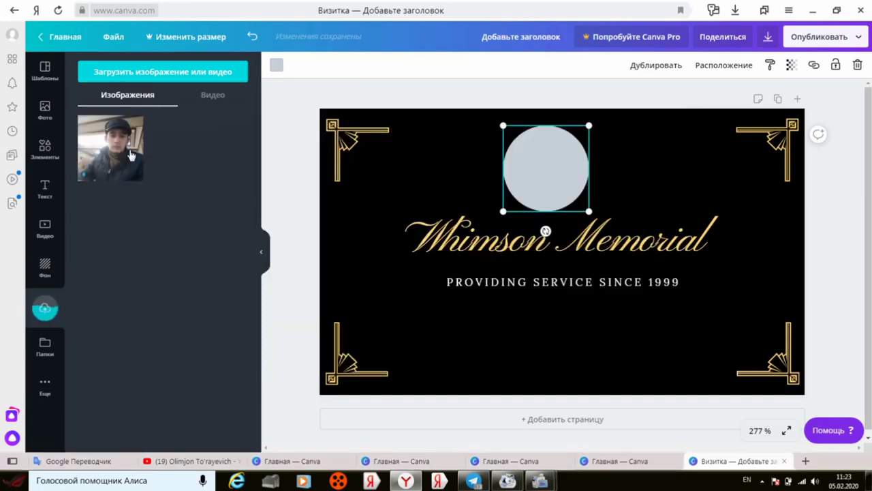
left_click_drag(126, 155, 143, 151)
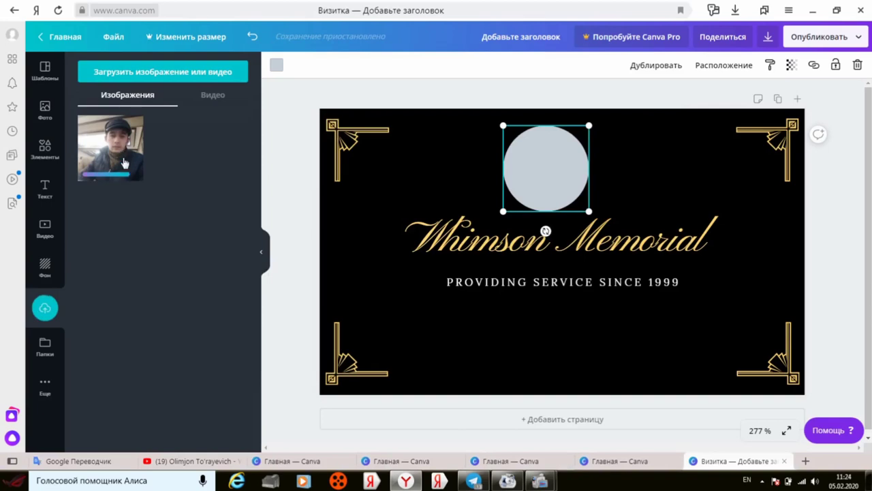
mouse_move(116, 153)
left_mouse_down()
mouse_move(413, 174)
mouse_move(445, 170)
mouse_move(466, 153)
mouse_move(457, 137)
left_mouse_up()
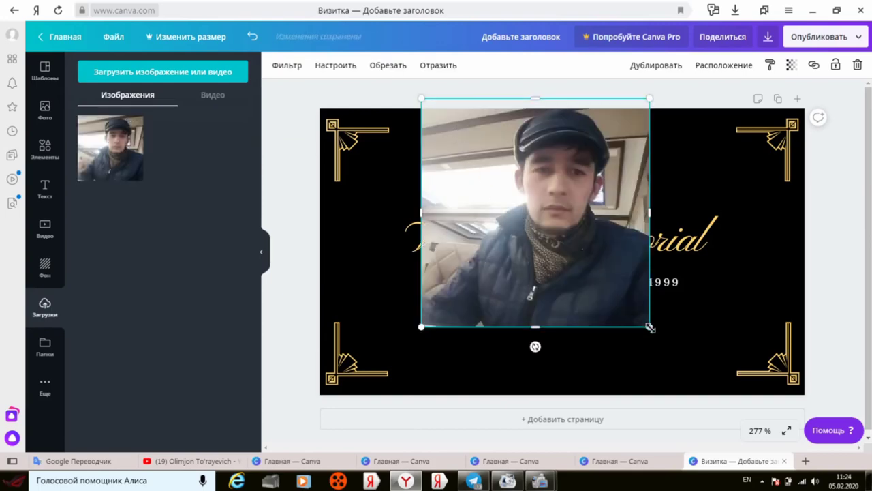
Shrink the photo, delete the grey circle, move the photo below the heading, and drag in a circle frame.
left_click_drag(632, 309, 535, 211)
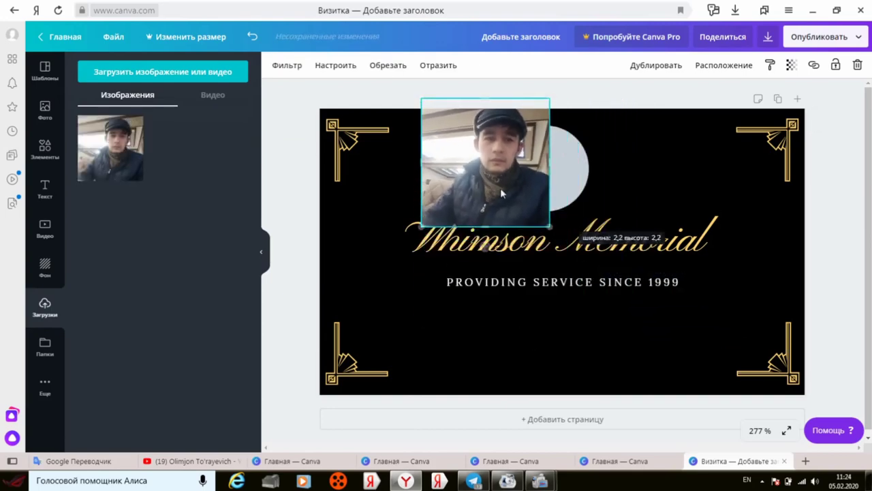
mouse_move(488, 181)
left_mouse_down()
mouse_move(507, 207)
mouse_move(543, 204)
mouse_move(528, 303)
mouse_move(522, 245)
mouse_move(536, 197)
mouse_move(500, 242)
left_mouse_up()
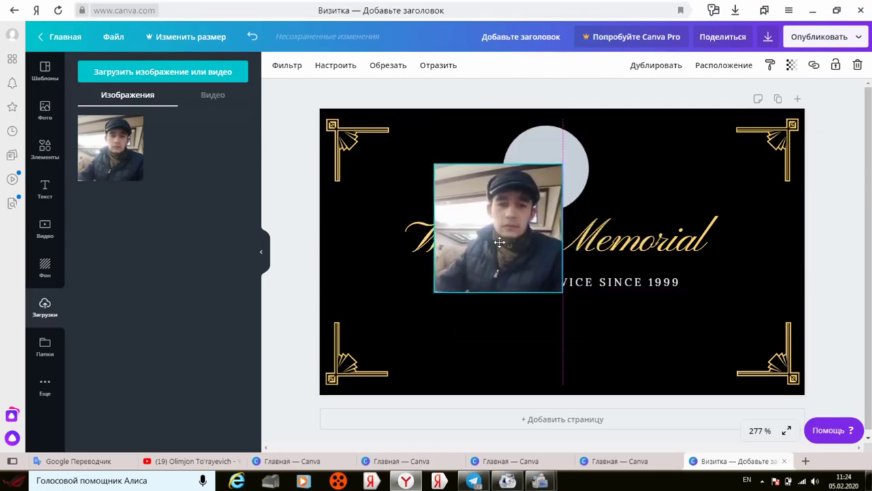
left_click(43, 147)
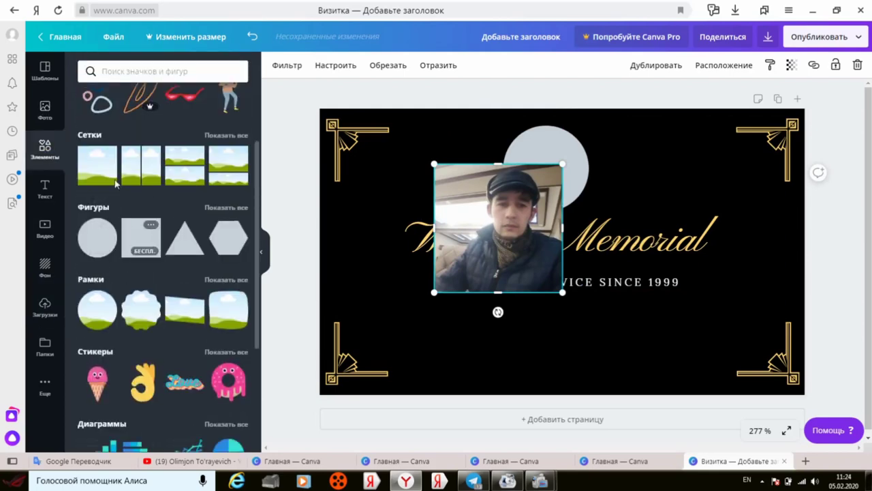
left_click(543, 152)
right_click(544, 153)
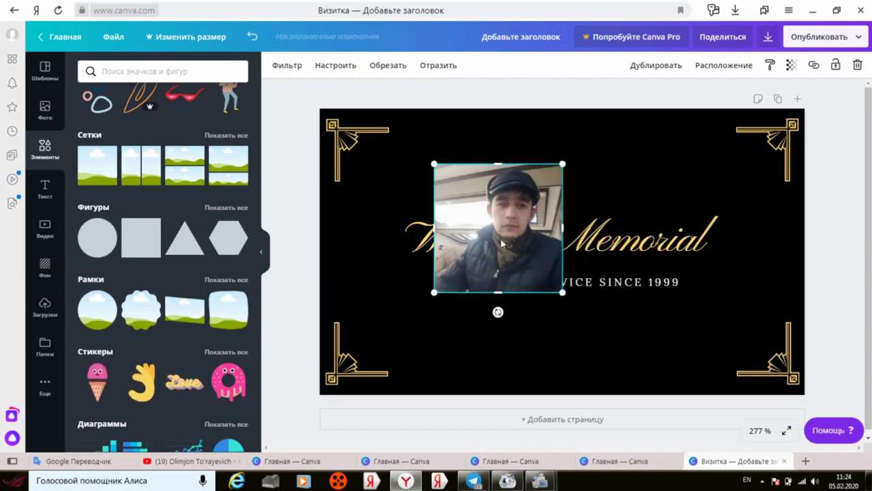
left_click_drag(507, 222, 486, 301)
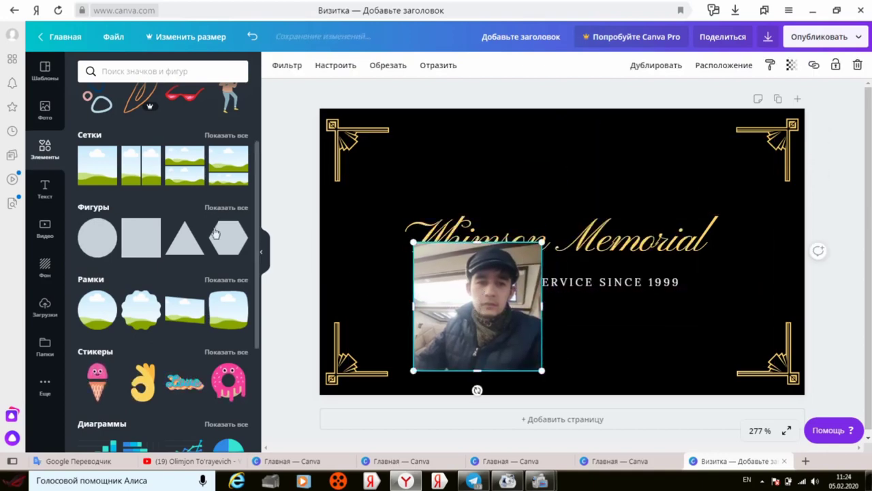
left_click_drag(109, 308, 443, 120)
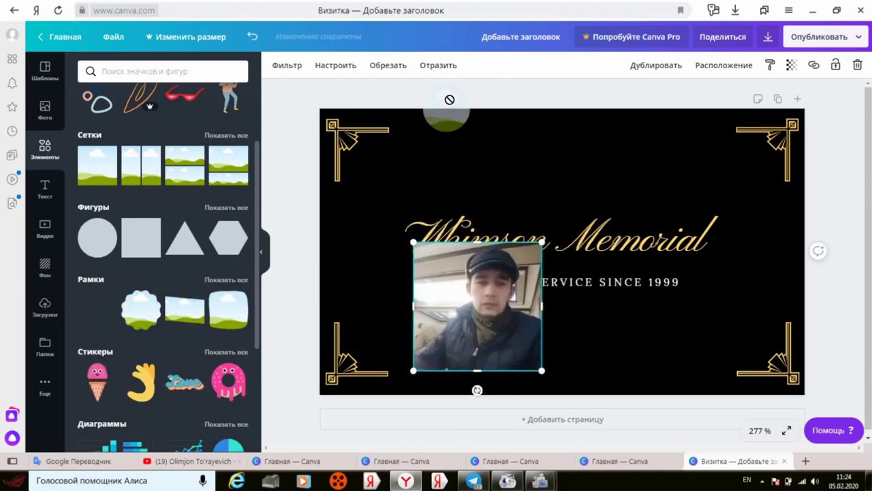
Shrink the circle frame, centre it above the Whimson Memorial heading, and drop the photo into it.
left_click_drag(442, 120, 470, 129)
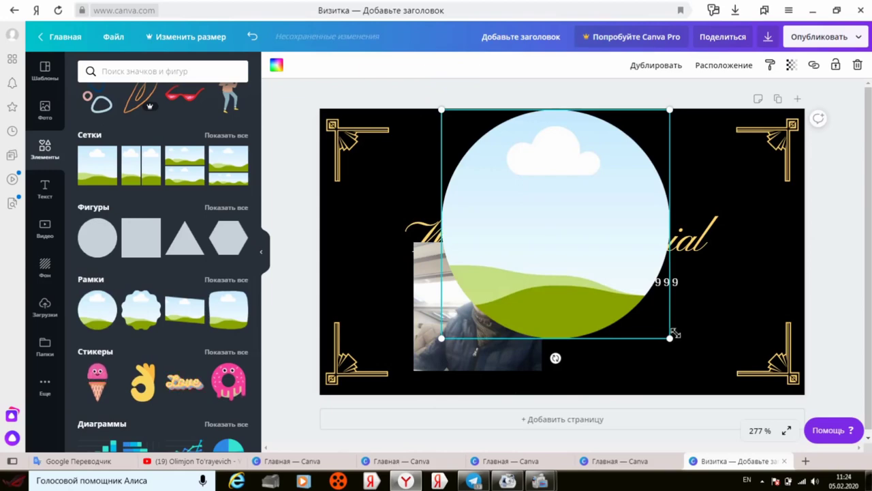
left_click_drag(674, 334, 572, 214)
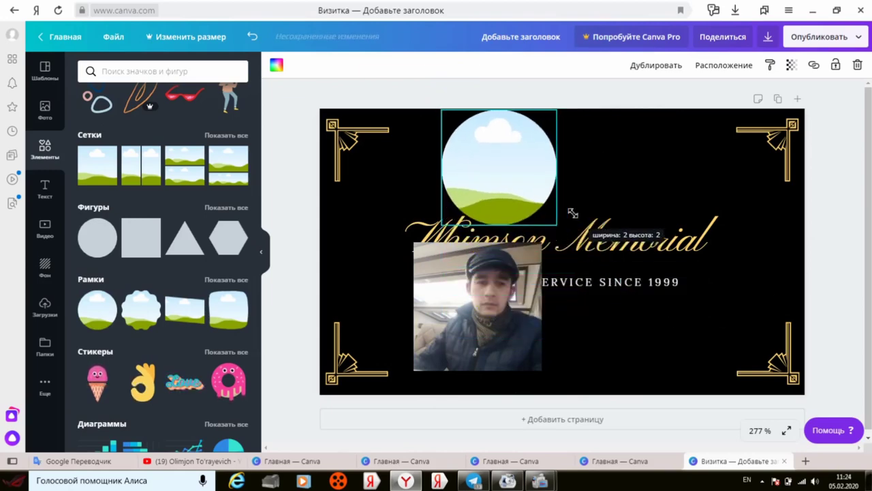
left_click_drag(509, 171, 557, 171)
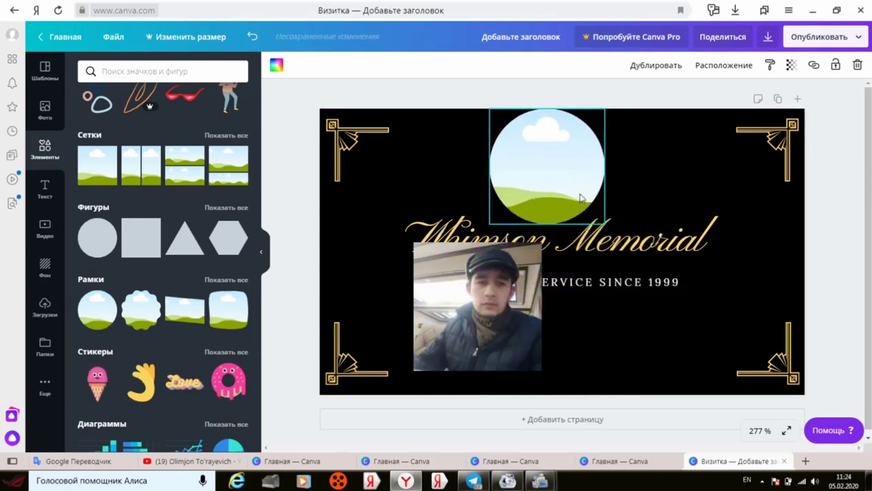
left_click(581, 197)
left_click_drag(600, 222, 595, 215)
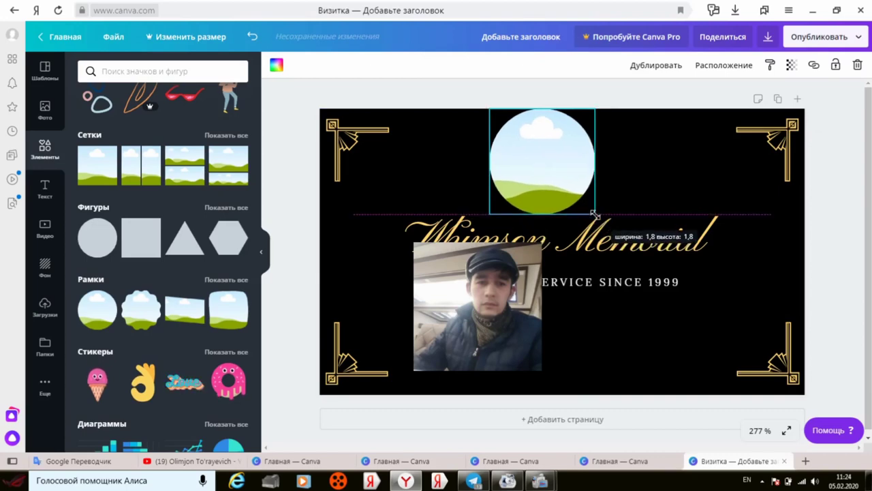
left_click_drag(551, 175, 556, 177)
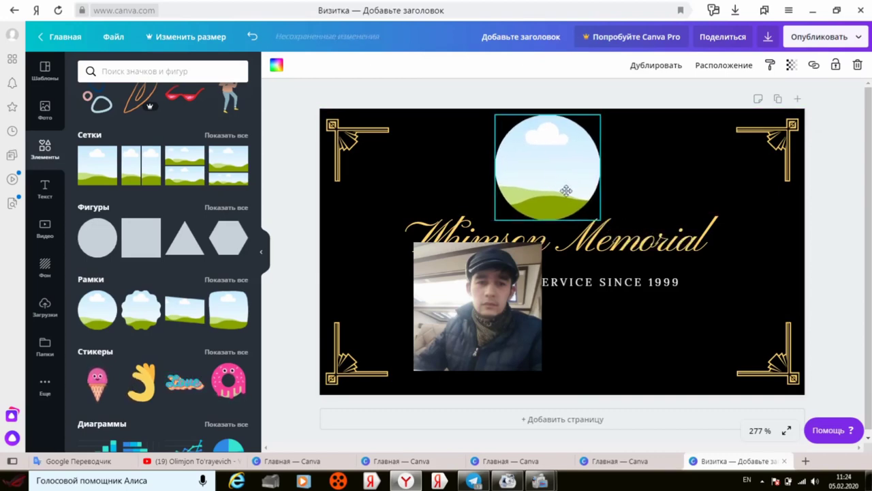
left_click_drag(600, 220, 555, 190)
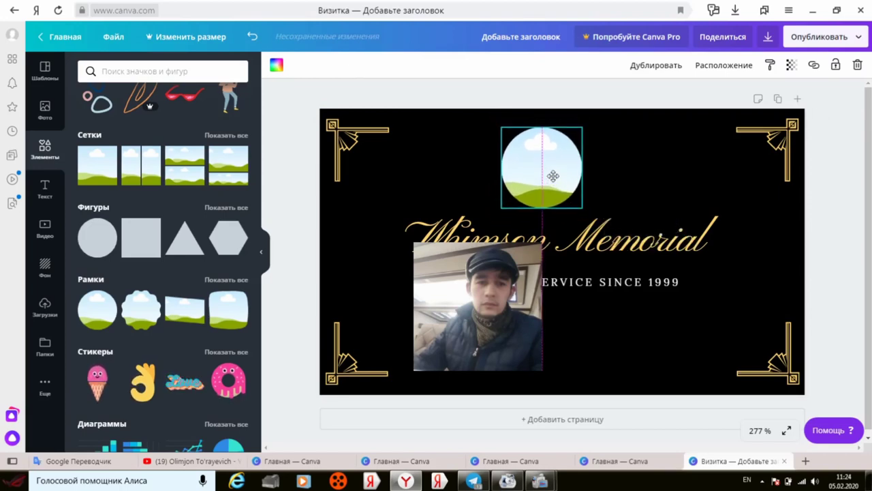
left_click_drag(488, 316, 546, 200)
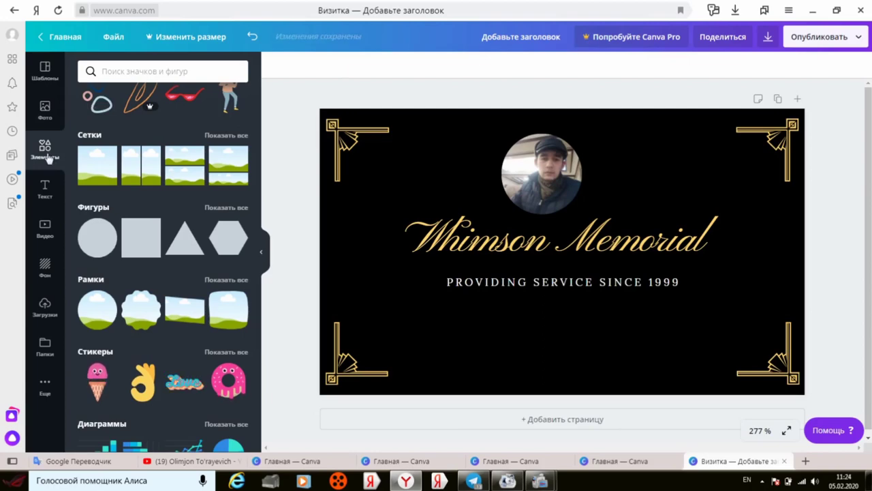
left_click(45, 192)
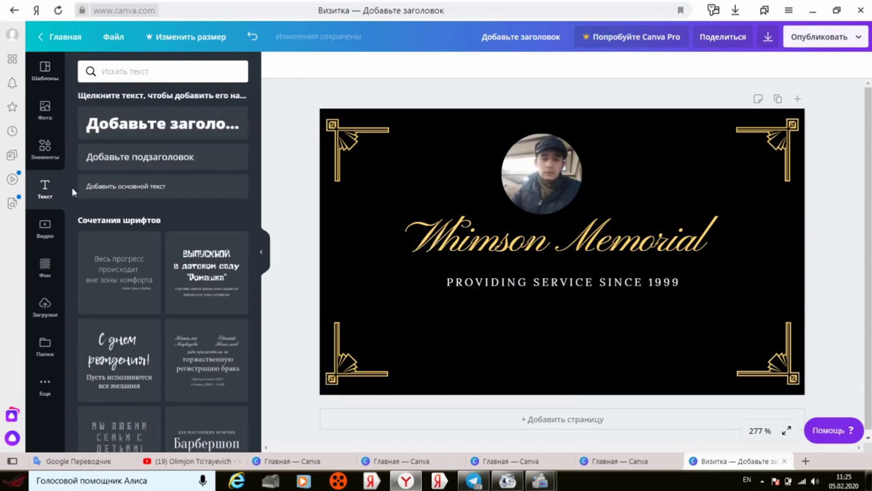
Send the card's gold-cornered background group back one layer.
left_click(45, 68)
left_click(440, 244)
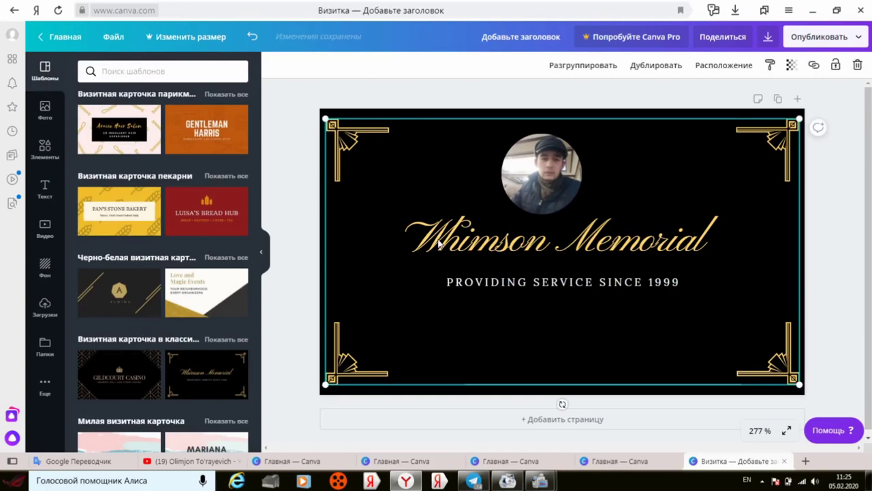
right_click(439, 244)
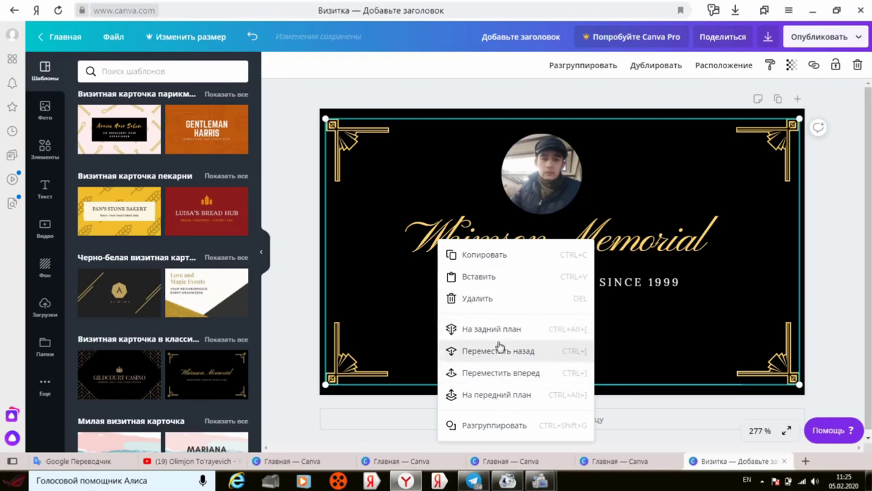
left_click(498, 351)
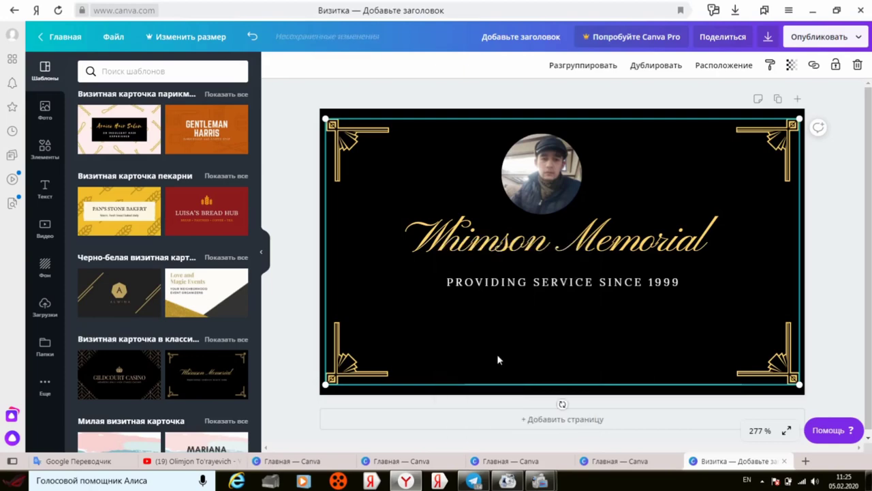
Replace the Whimson Memorial script heading with the person's full name.
left_click(501, 251)
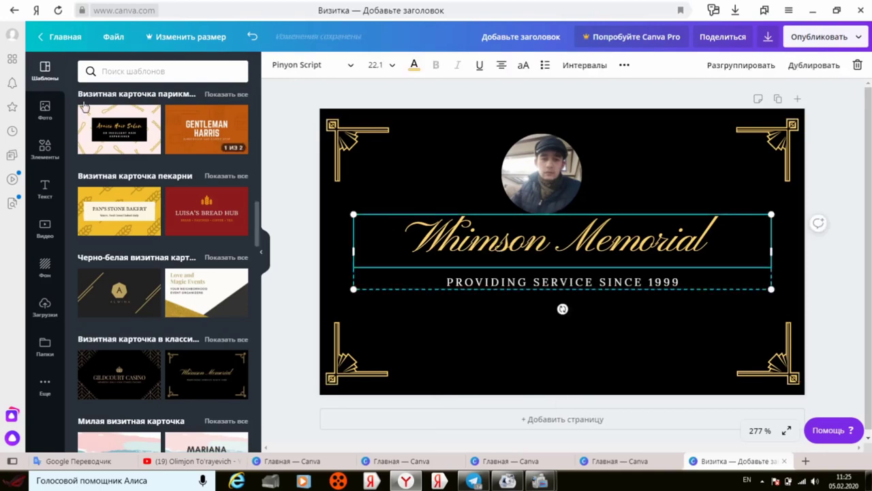
left_click(47, 188)
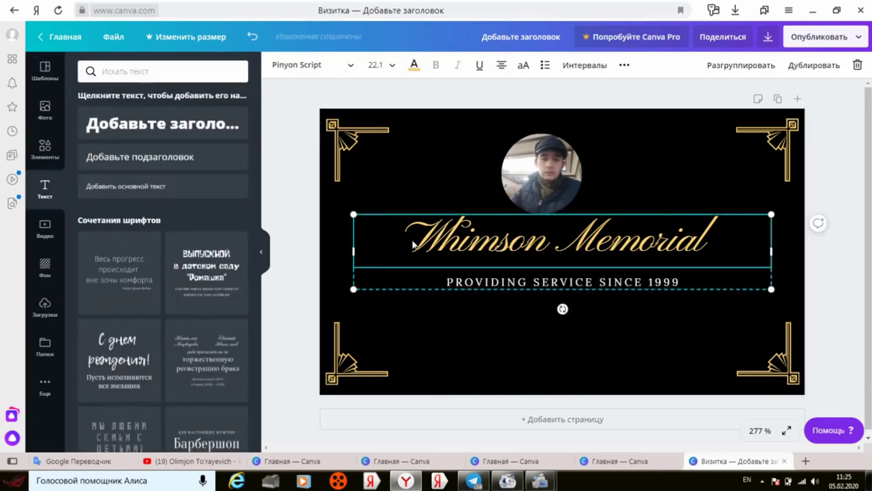
left_click(412, 237)
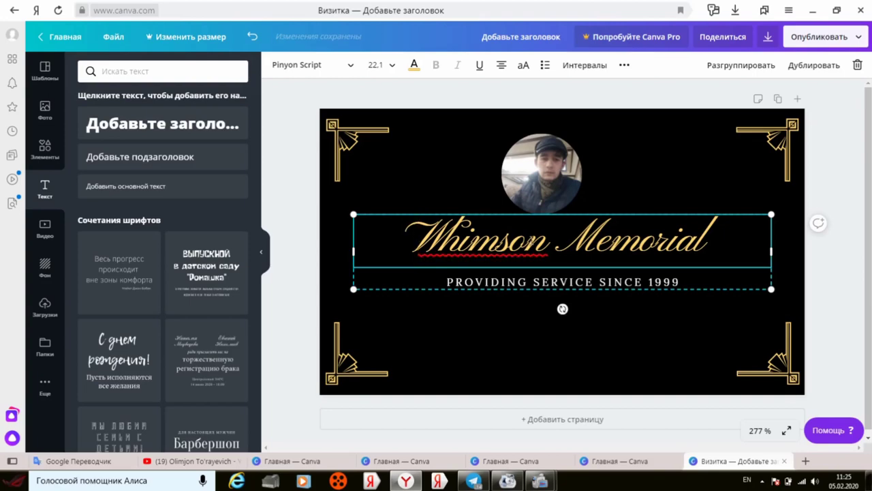
left_click(706, 240)
key("BackSpace")
key("BackSpace")
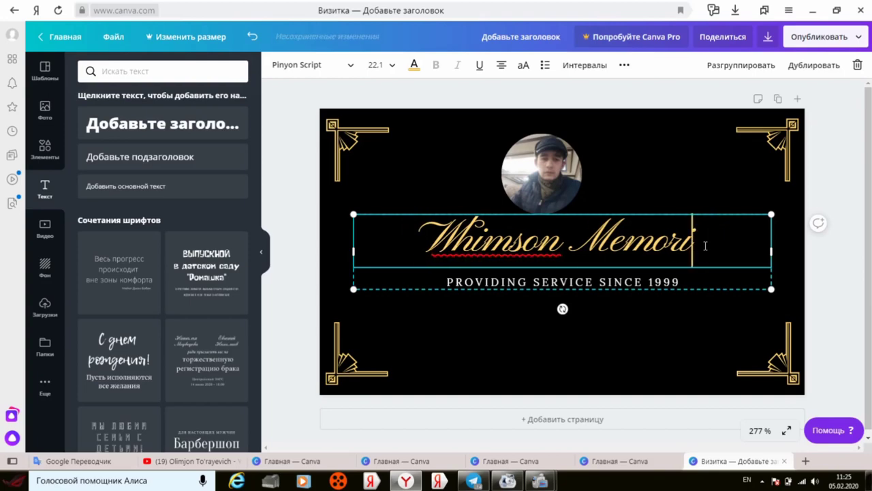
key("BackSpace")
key("BackSpace")
key("BackSpace")
key("BackSpace")
key("BackSpace")
key("BackSpace")
key("BackSpace")
key("BackSpace")
key("BackSpace")
key("BackSpace")
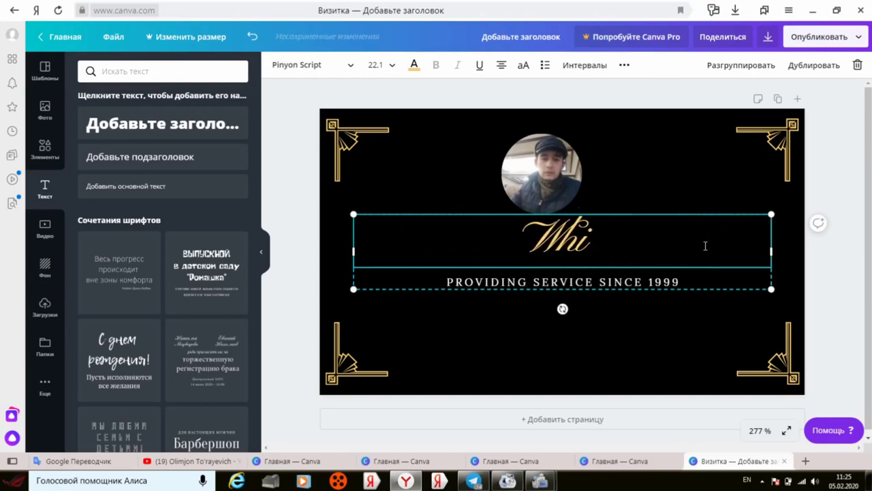
key("BackSpace")
key("BackSpace")
key("BackSpace")
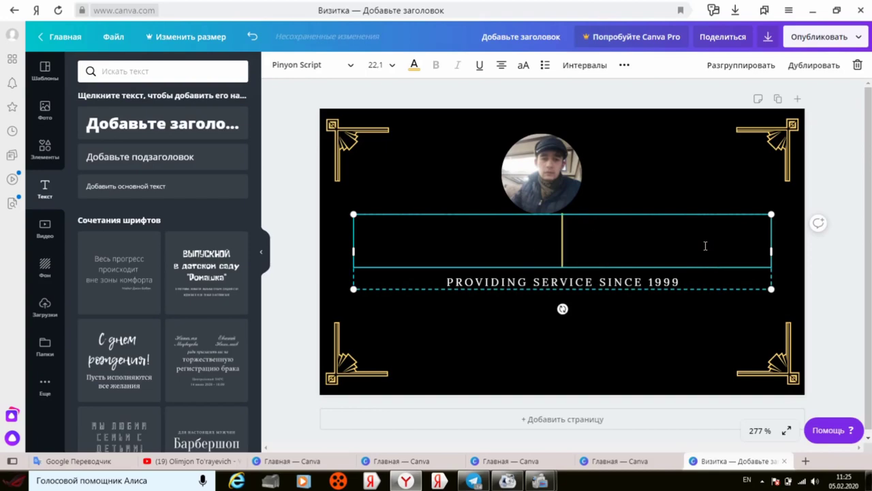
type("Olimj")
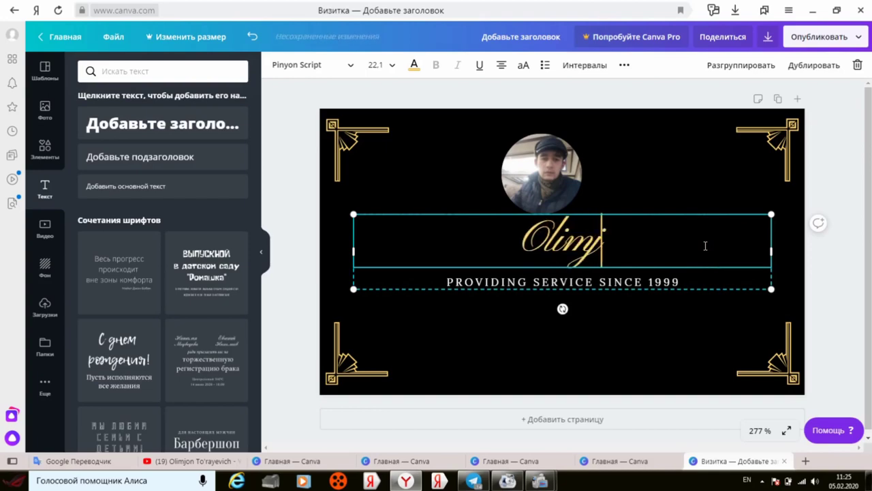
type("on")
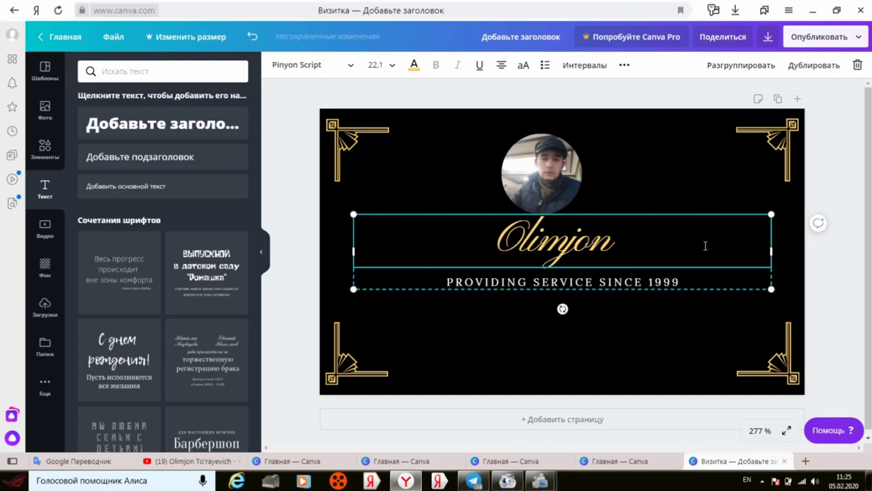
type(" To")
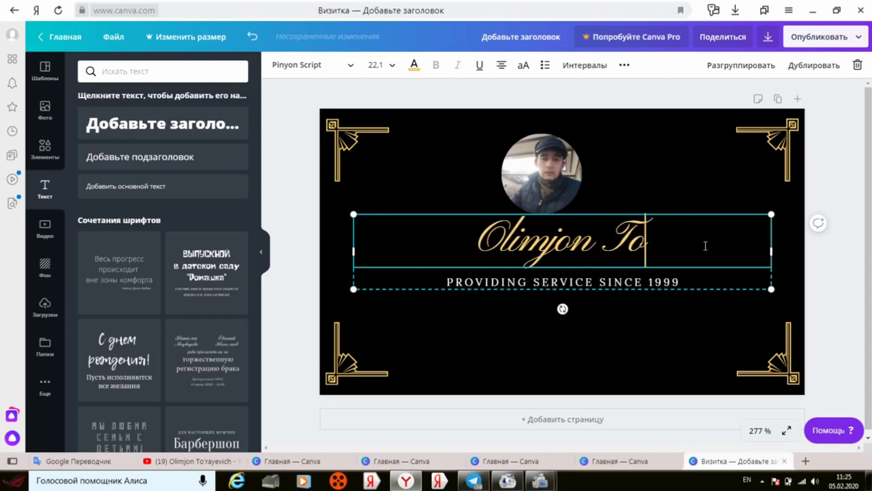
type("'raye")
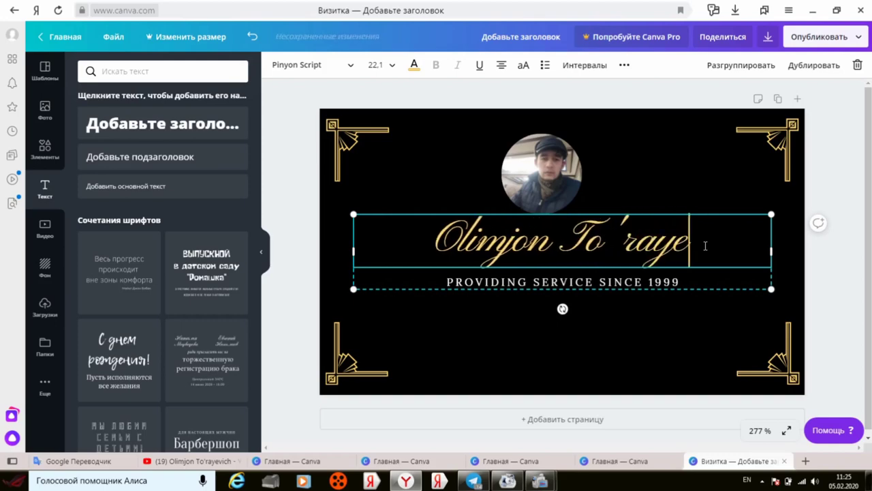
type("vich")
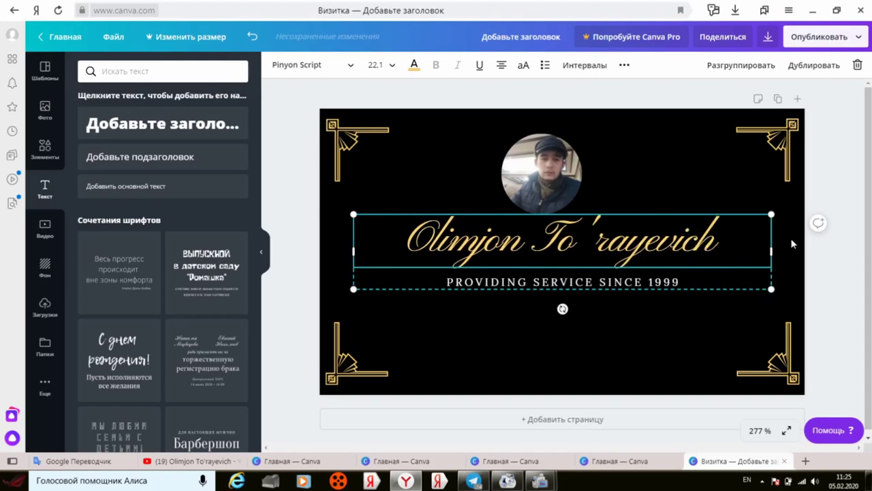
left_click(524, 246)
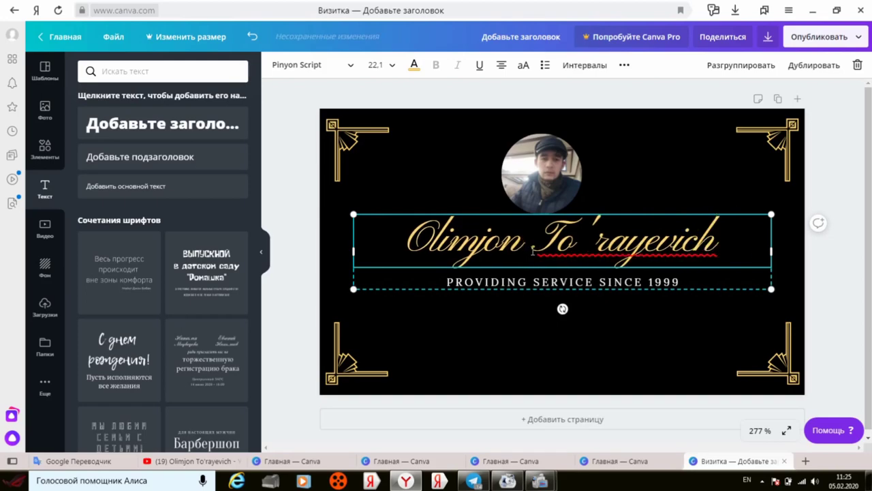
left_click(644, 283)
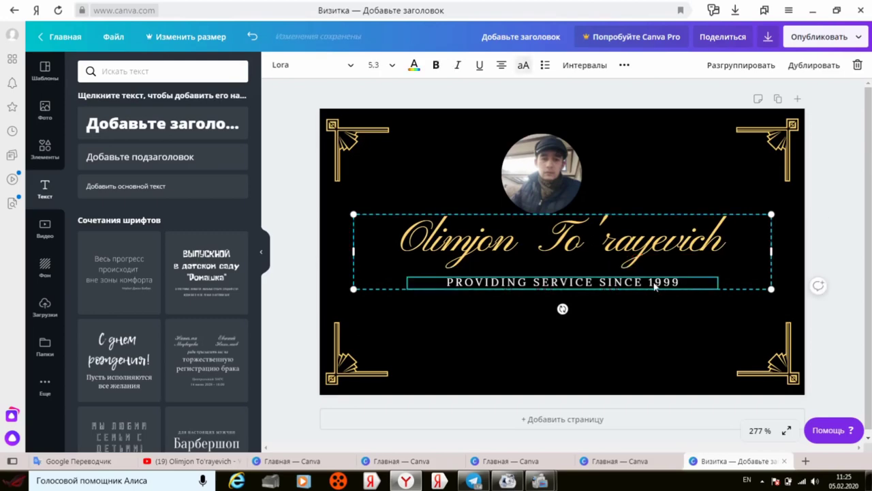
Delete the selected PROVIDING SERVICE SINCE 1999 subtitle text box.
key("Delete")
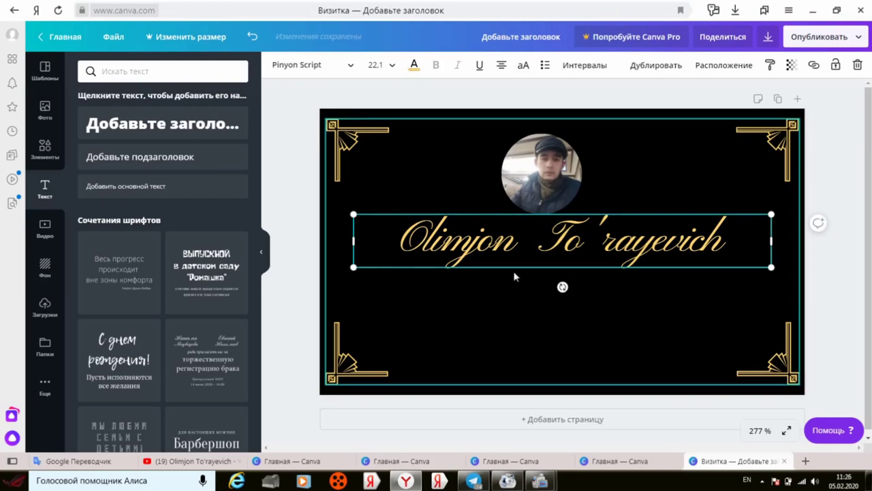
Add a subheading below the name and change its text to 'YouTube Bloger'.
left_click(140, 157)
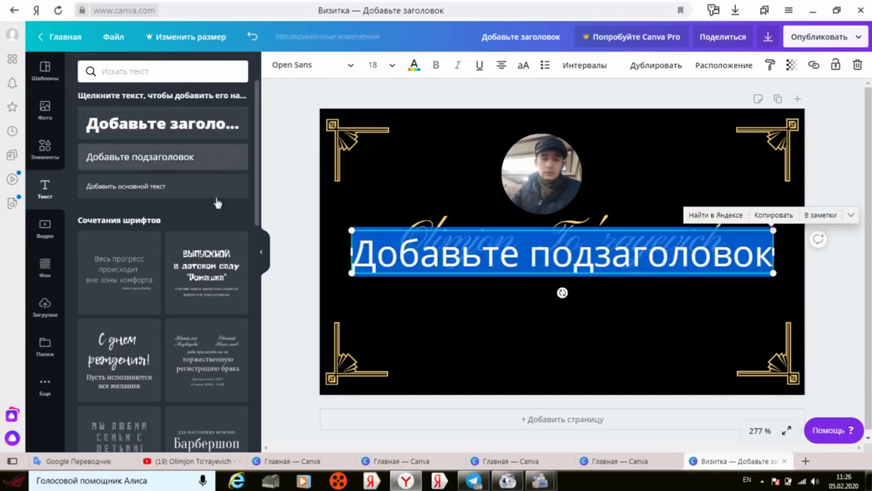
left_click(495, 294)
left_click_drag(500, 257, 498, 290)
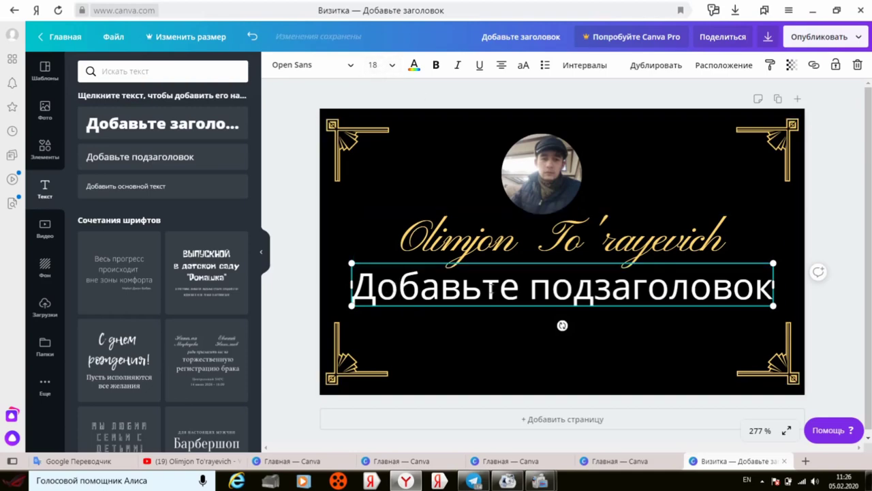
left_click(363, 291)
type("о")
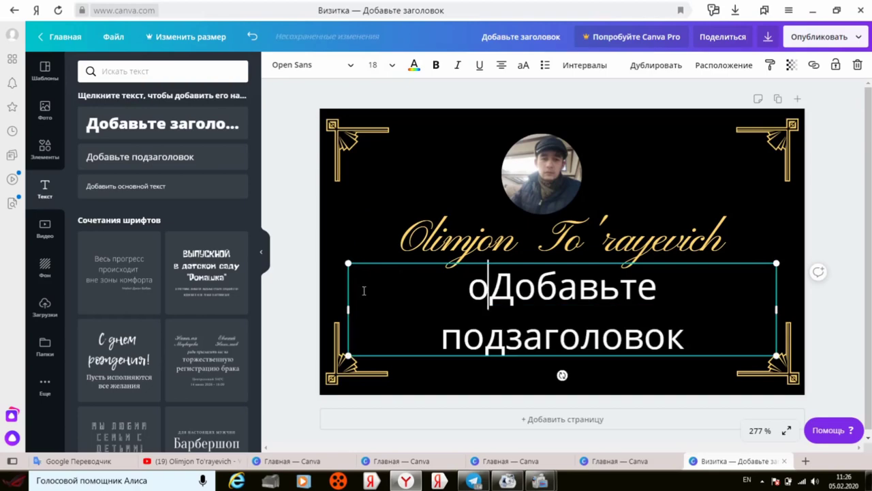
key("BackSpace")
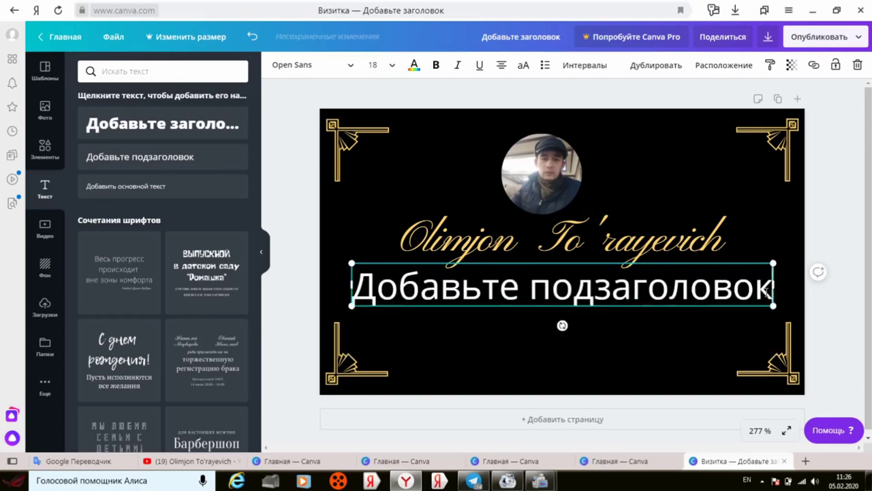
key("BackSpace")
key("BackSpace")
key("BackSpace")
key("BackSpace")
key("BackSpace")
key("BackSpace")
key("BackSpace")
key("BackSpace")
key("BackSpace")
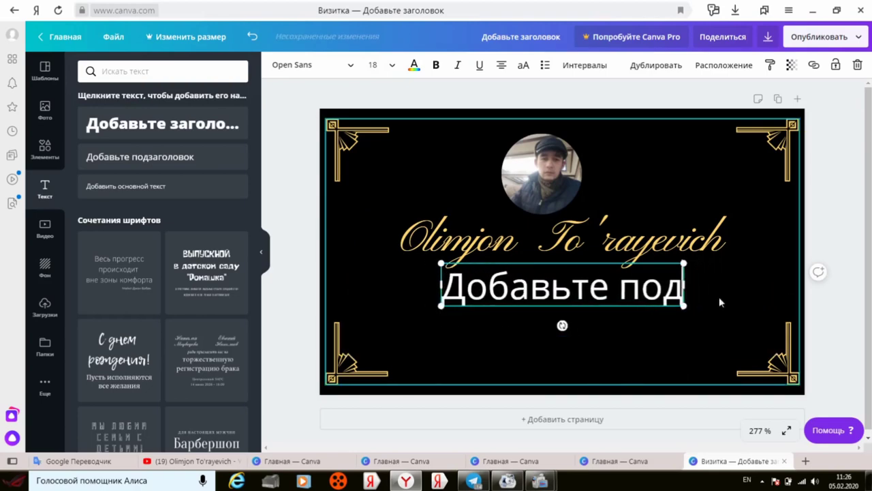
key("BackSpace")
key("BackSpace")
key("BackSpace")
key("BackSpace")
key("BackSpace")
key("BackSpace")
key("BackSpace")
key("BackSpace")
key("BackSpace")
key("BackSpace")
key("BackSpace")
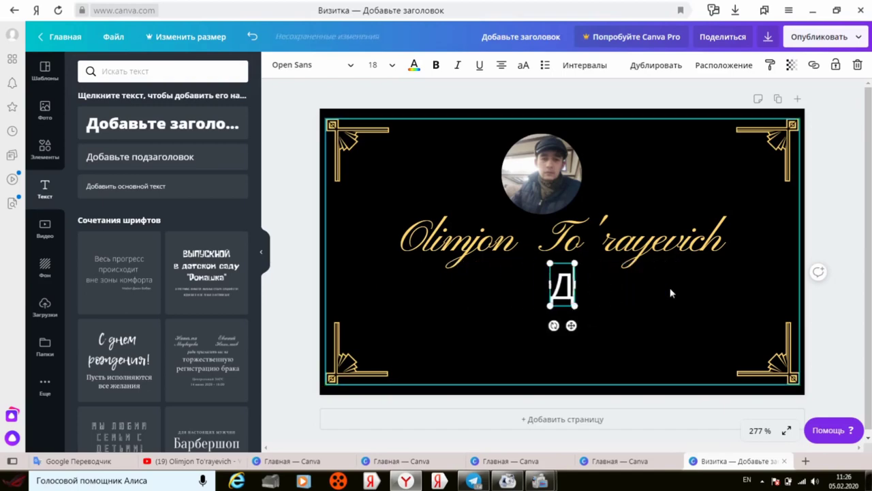
key("BackSpace")
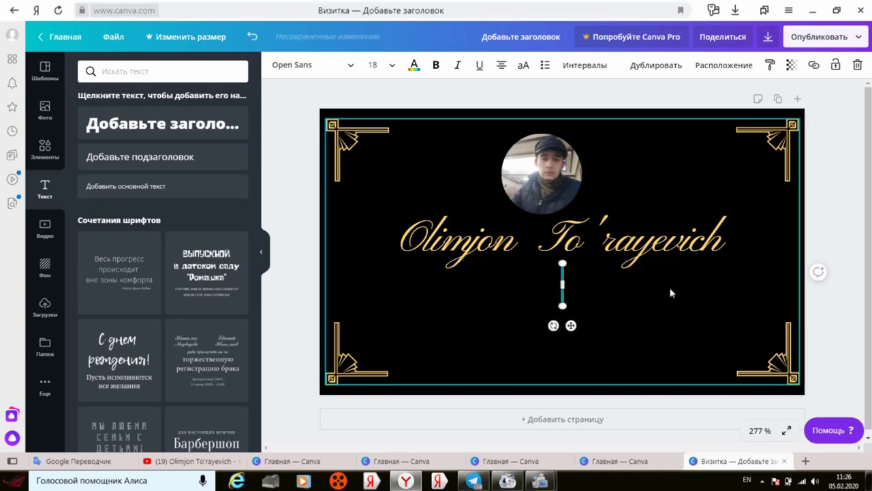
type("You")
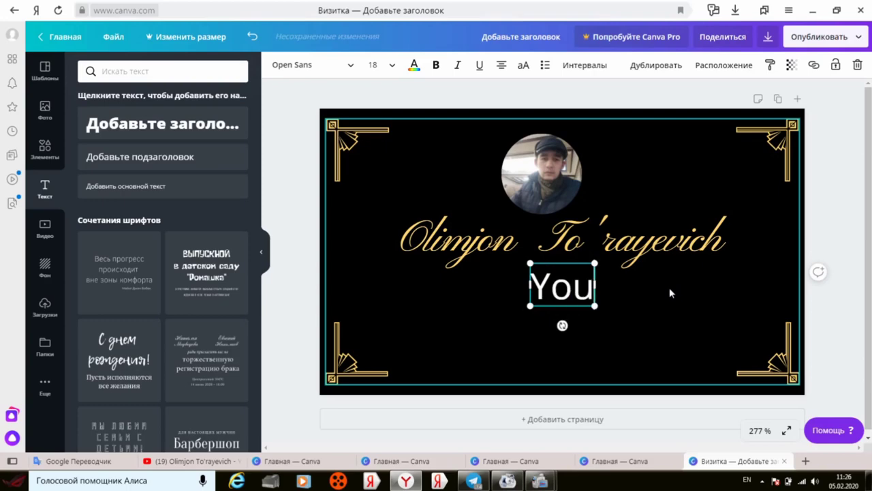
type("T")
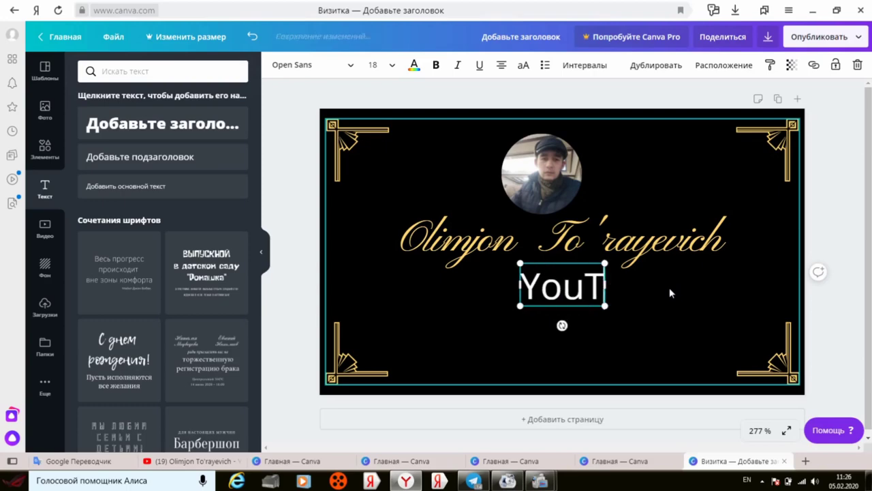
type("ube")
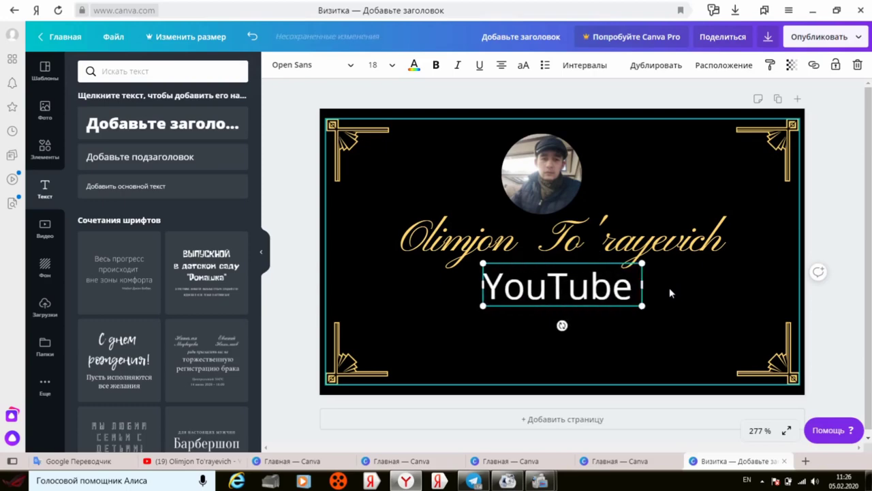
type(" Blog")
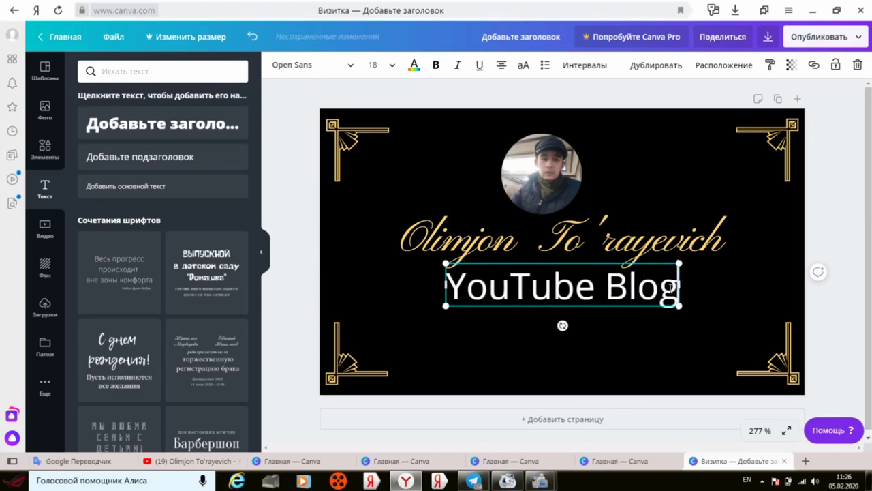
type("er")
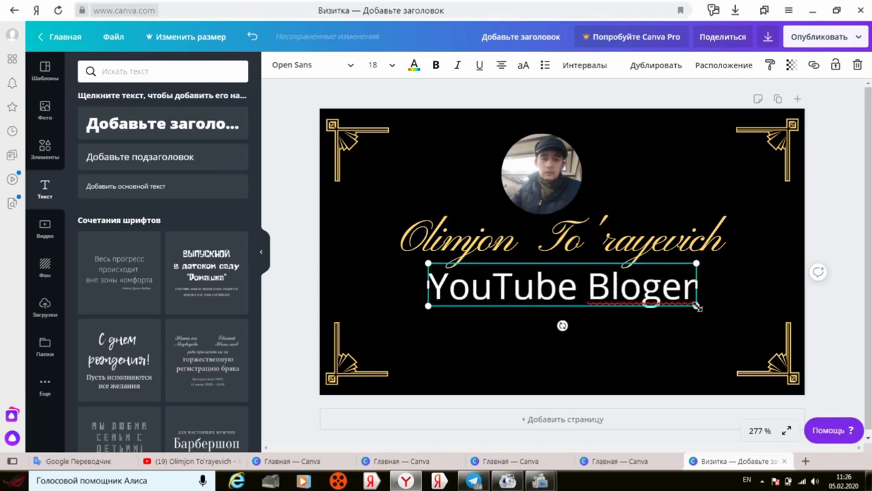
Shrink the YouTube Bloger subtitle and centre it beneath the name.
left_click_drag(696, 306, 623, 294)
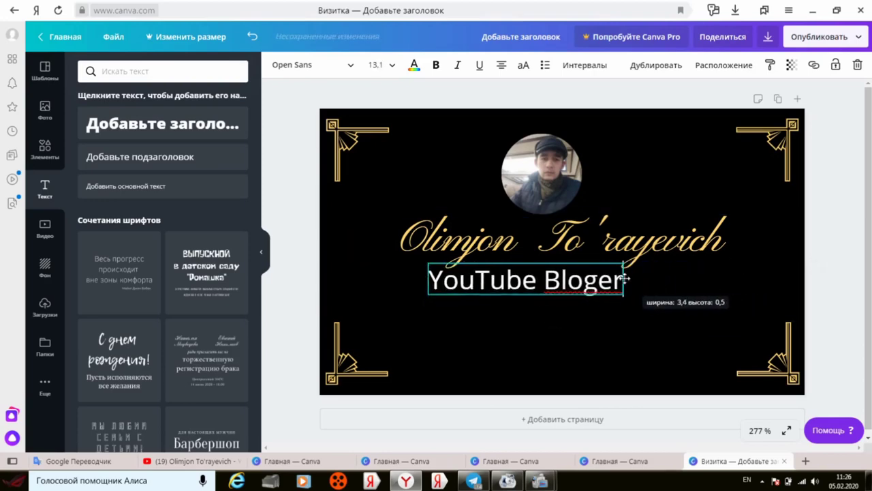
left_click_drag(521, 282, 560, 286)
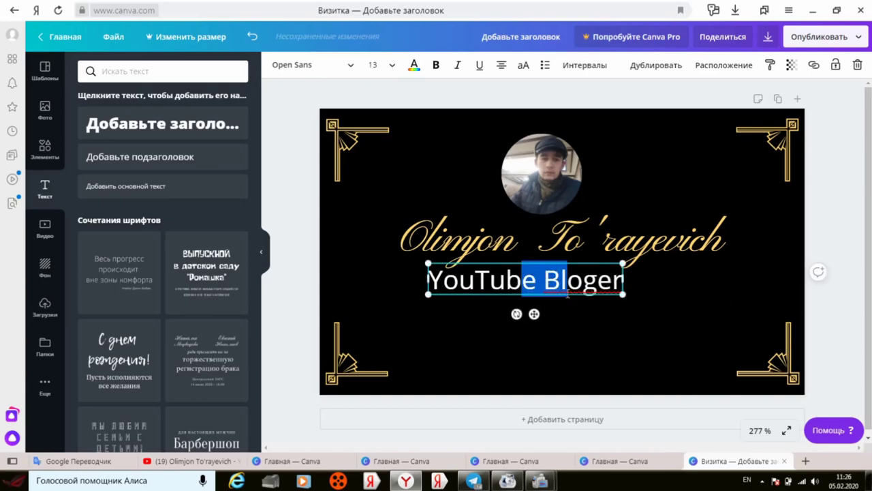
left_click(583, 315)
left_click(565, 278)
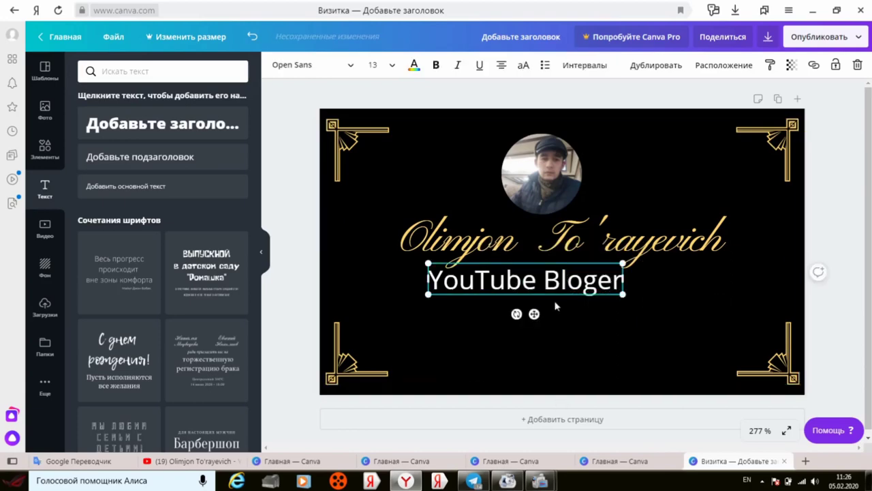
mouse_move(533, 314)
left_mouse_down()
mouse_move(562, 327)
mouse_move(554, 330)
left_mouse_up()
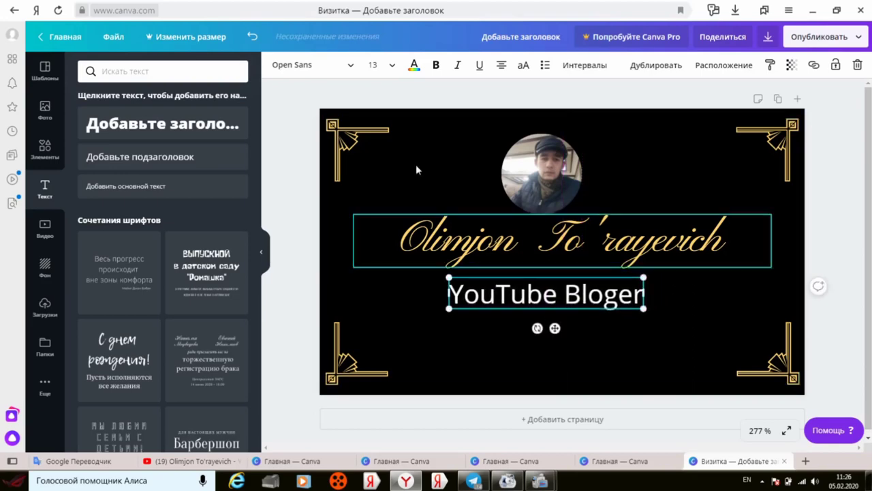
left_click_drag(452, 292, 486, 302)
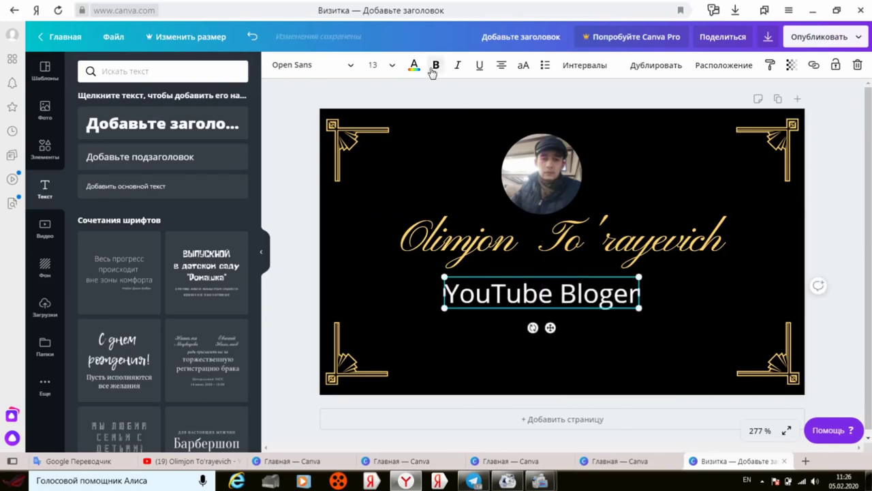
Make the YouTube Bloger subtitle italic, keeping its normal capitalisation.
left_click(456, 65)
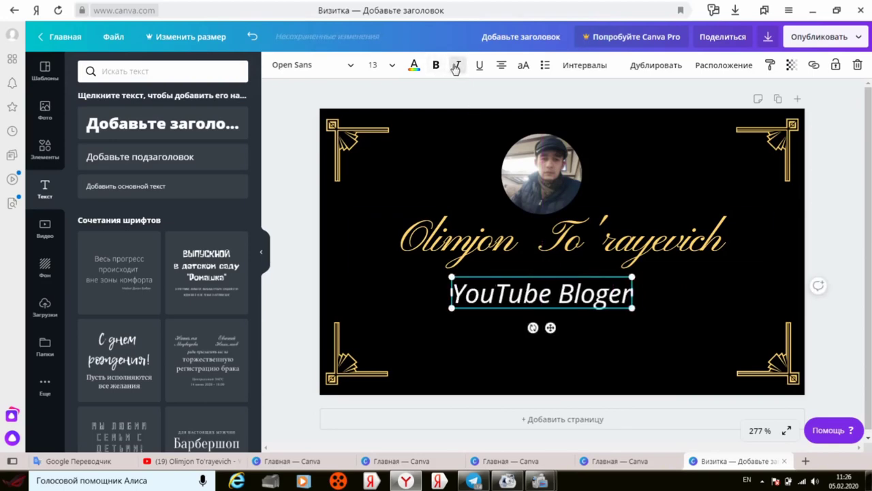
left_click(523, 66)
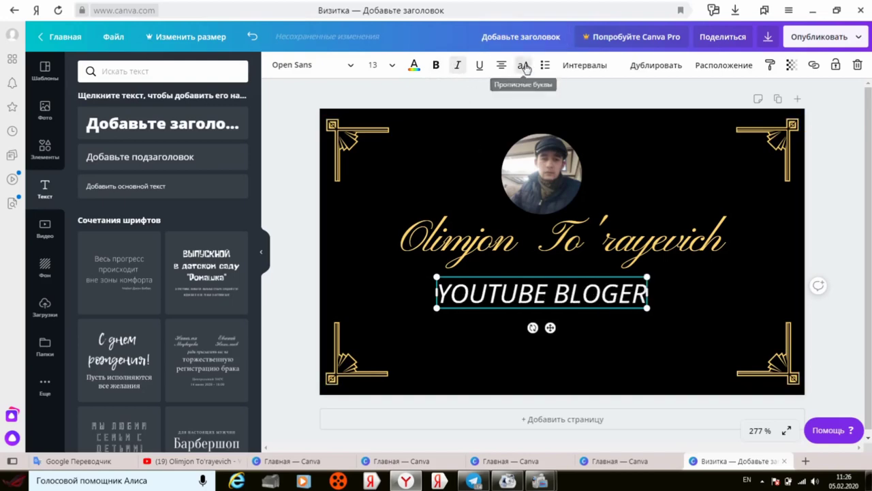
left_click(527, 66)
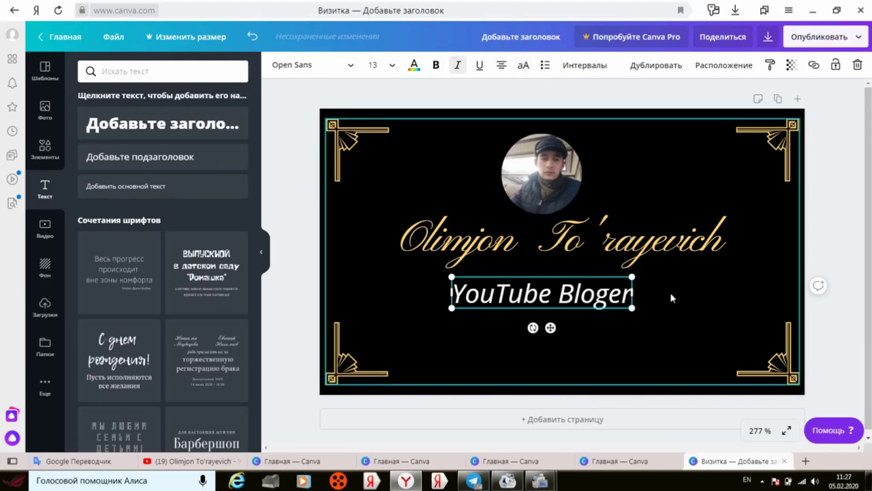
left_click(414, 66)
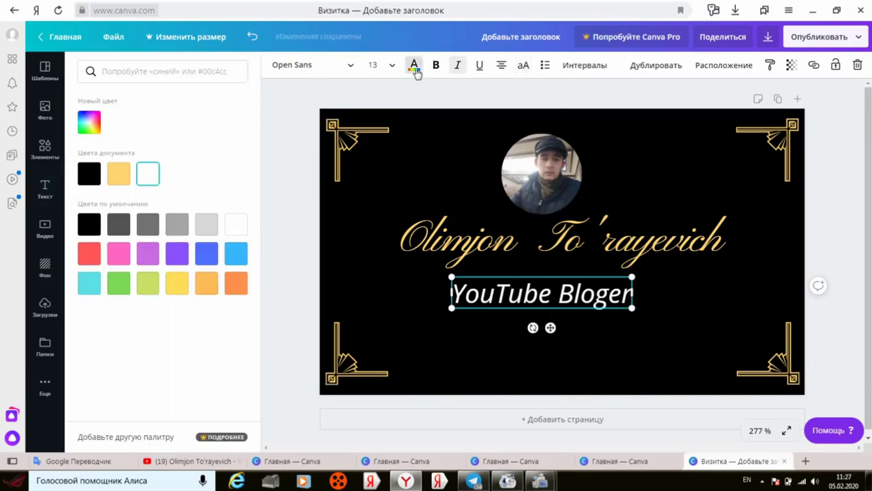
Try yellow, orange and red swatches, then colour the subtitle peach-gold.
left_click(182, 283)
left_click(199, 284)
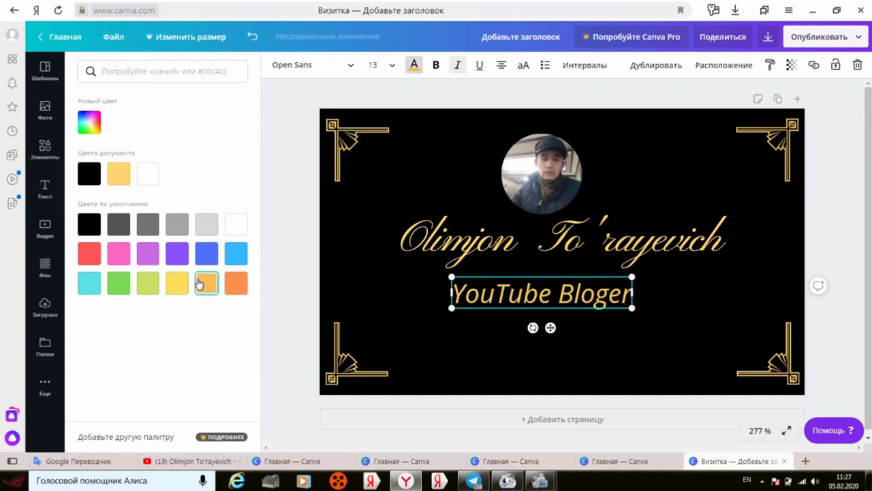
left_click(235, 283)
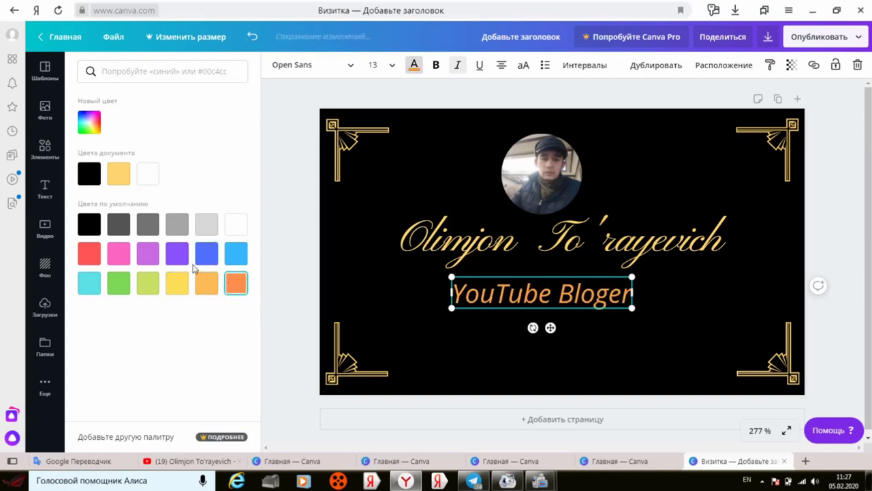
left_click(93, 253)
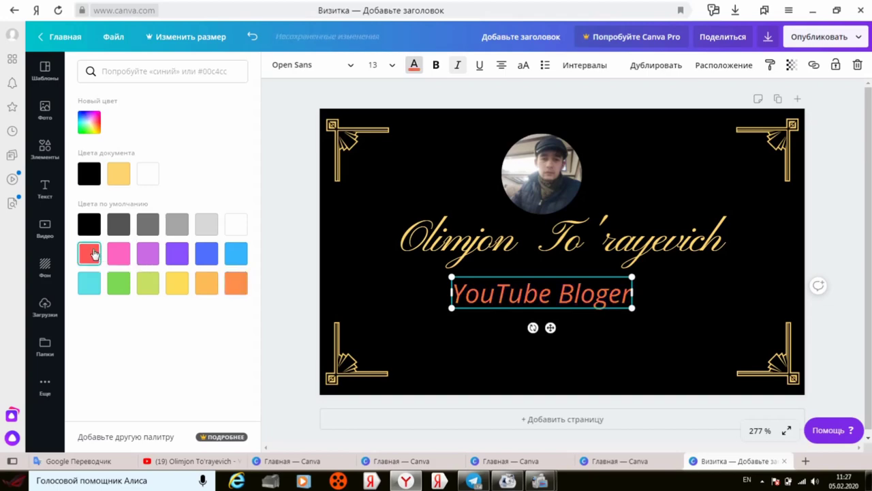
left_click(176, 283)
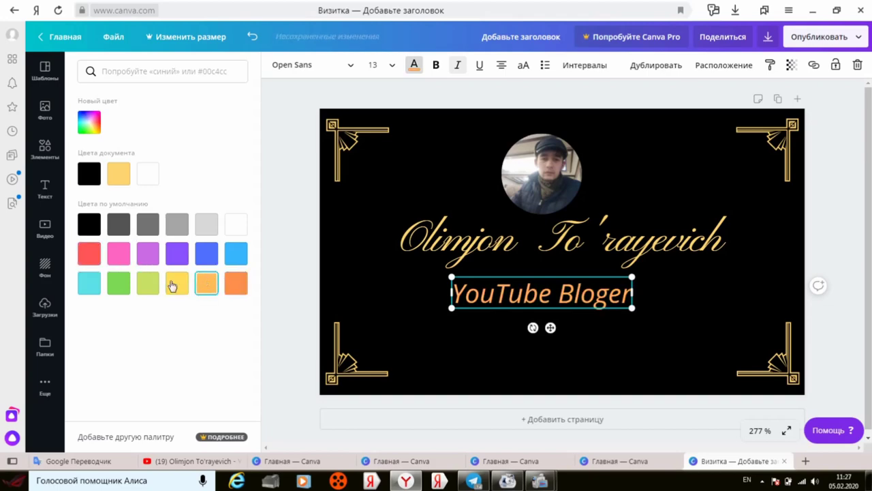
left_click(206, 286)
Re-centre the YouTube Bloger subtitle horizontally beneath the name heading.
left_click_drag(513, 293, 522, 287)
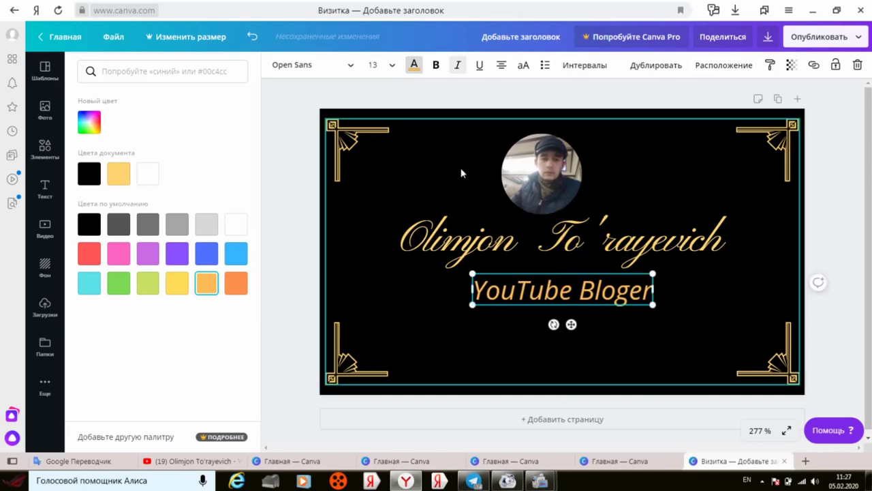
left_click(648, 198)
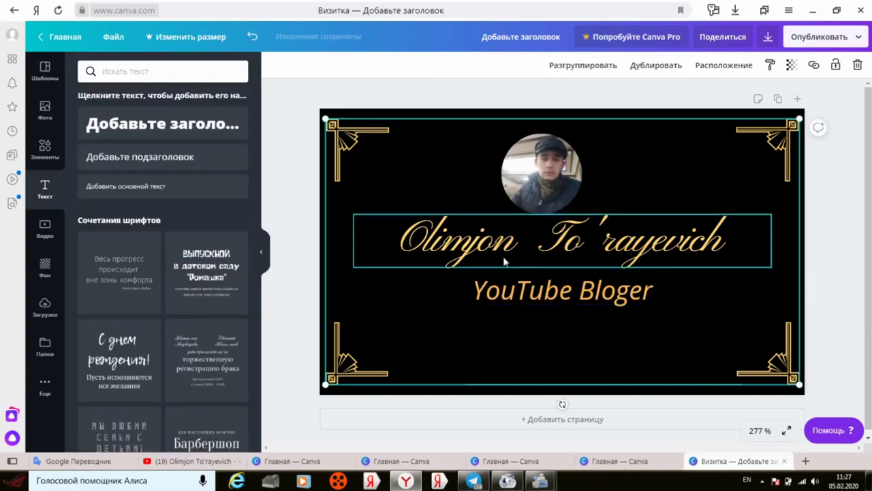
left_click(502, 291)
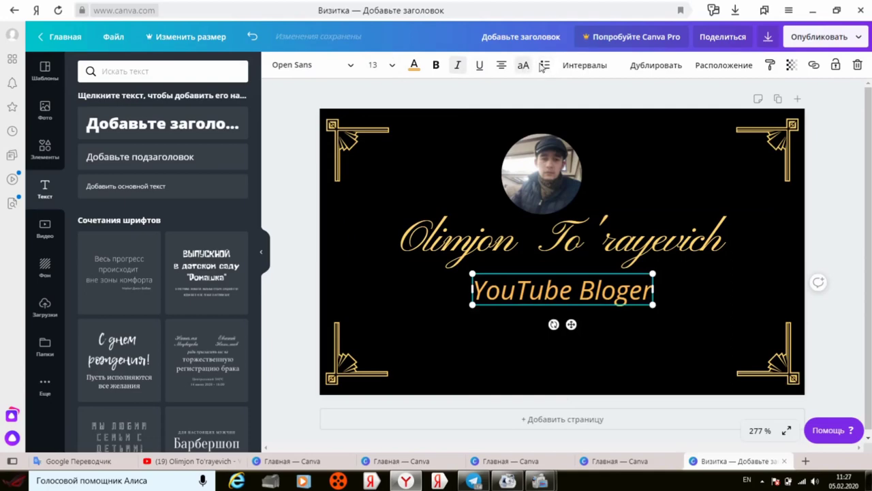
Change the YouTube Bloger subtitle's font to Alegreya Bold.
left_click(349, 66)
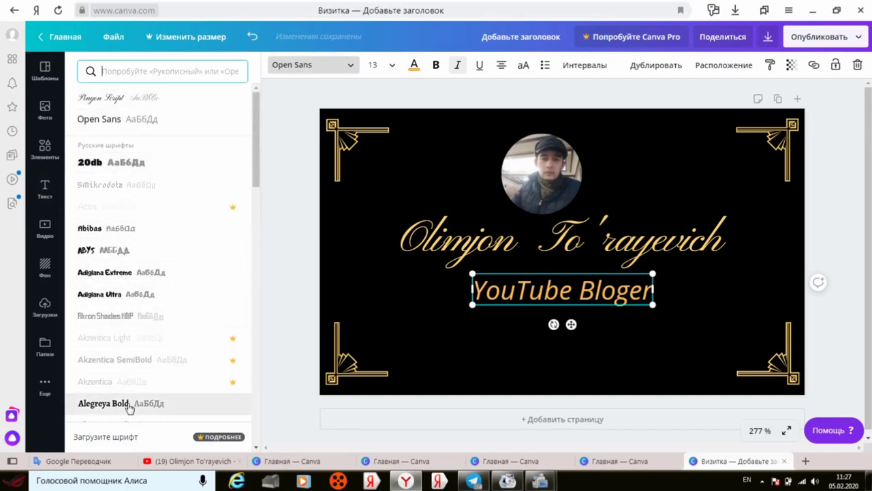
left_click(129, 404)
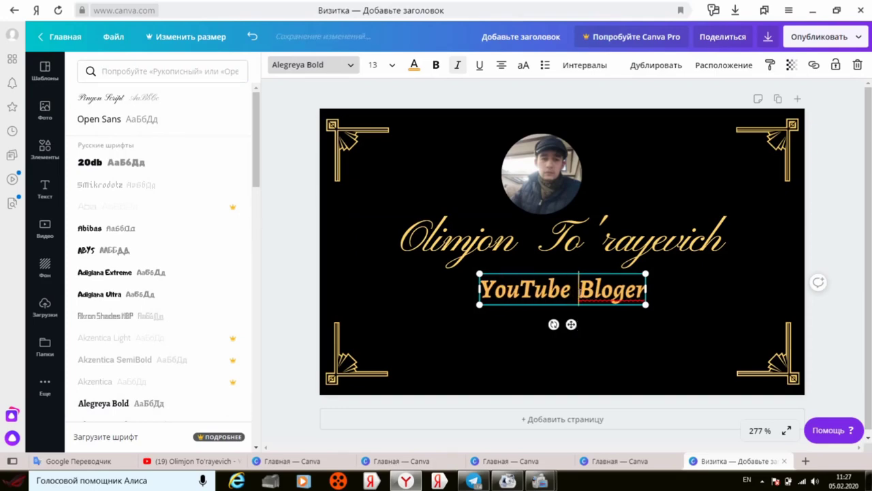
left_click(675, 287)
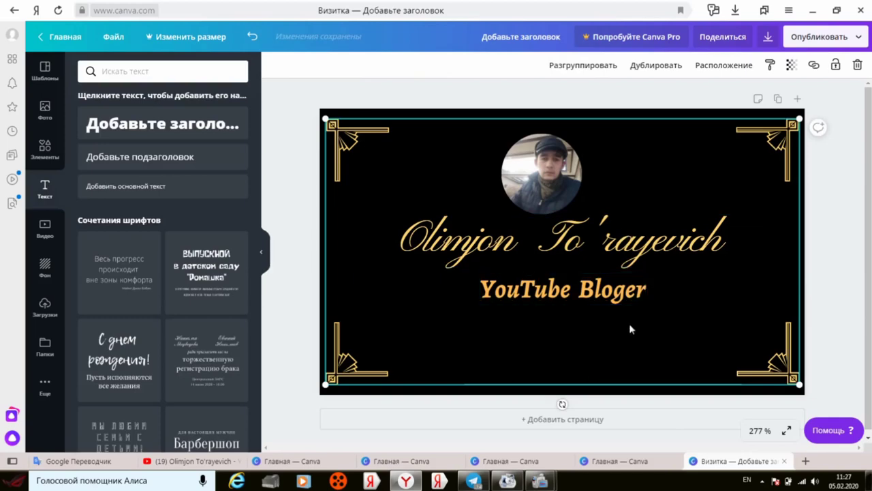
Snap the round photo to the card's horizontal centre above the name.
right_click(571, 180)
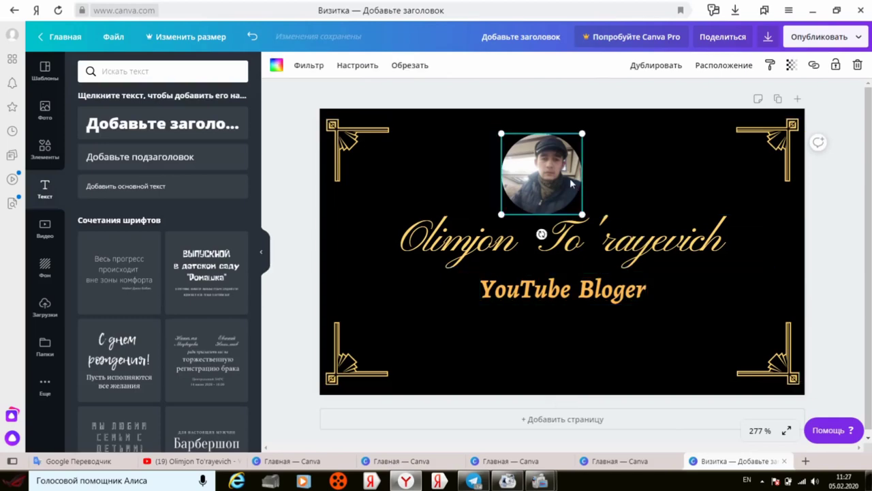
left_click(537, 163)
mouse_move(537, 164)
left_mouse_down()
mouse_move(521, 165)
mouse_move(554, 164)
left_mouse_up()
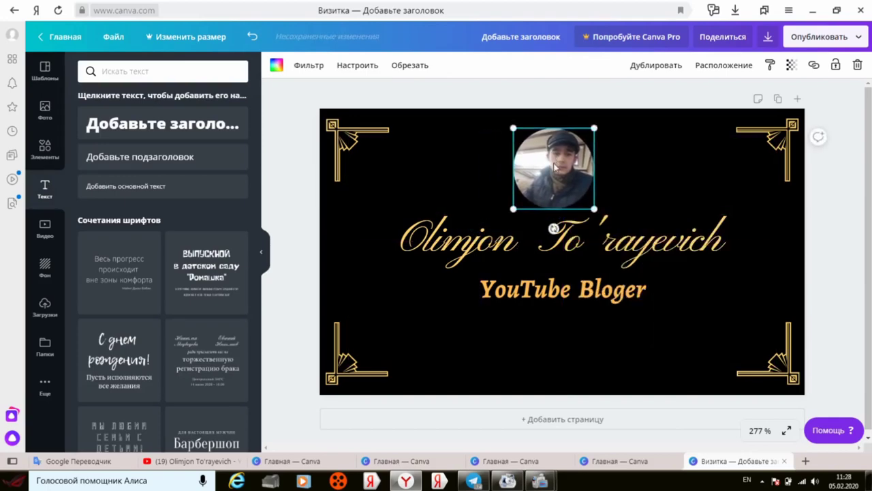
left_click(638, 153)
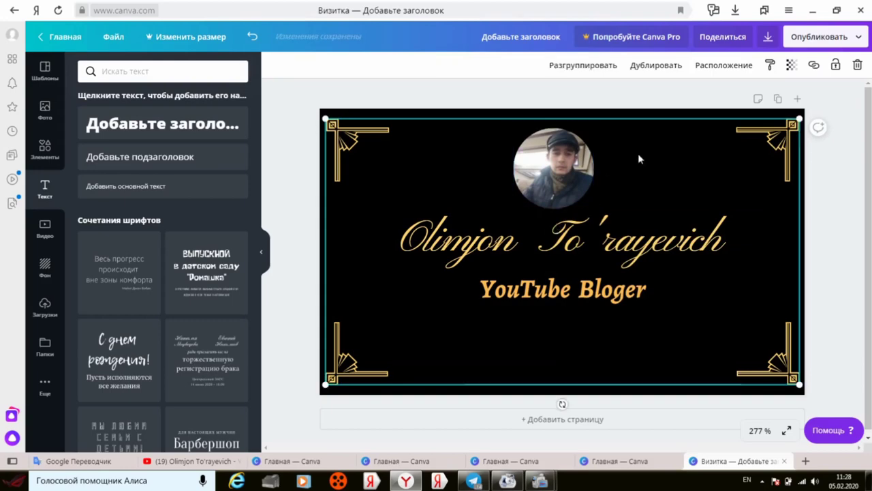
left_click(544, 170)
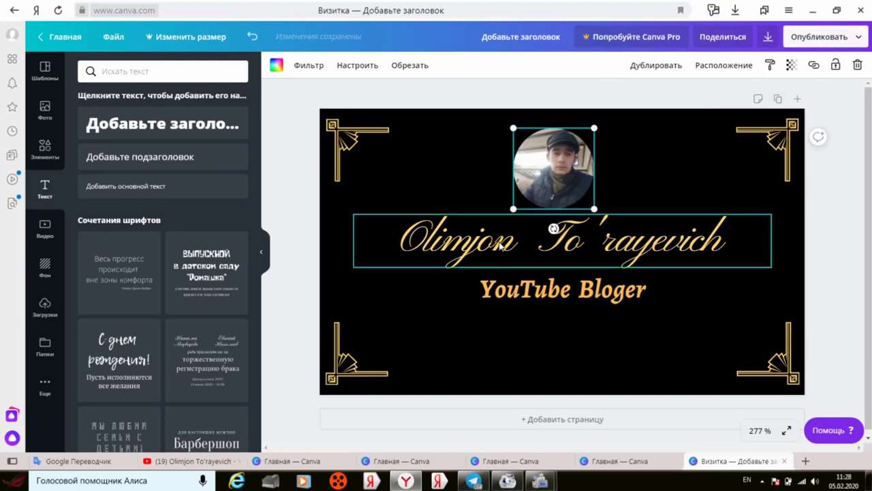
left_click(676, 168)
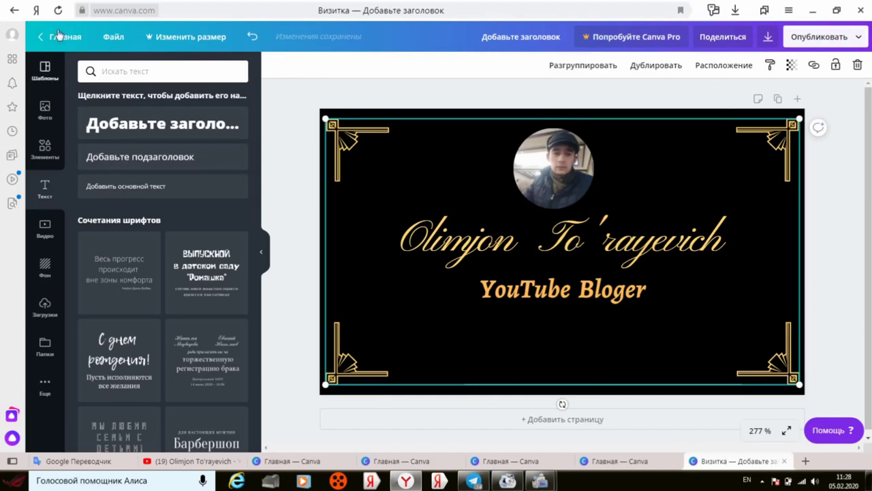
Scroll down through the business-card templates list.
scroll(197, 238, "down", 2)
scroll(196, 238, "down", 3)
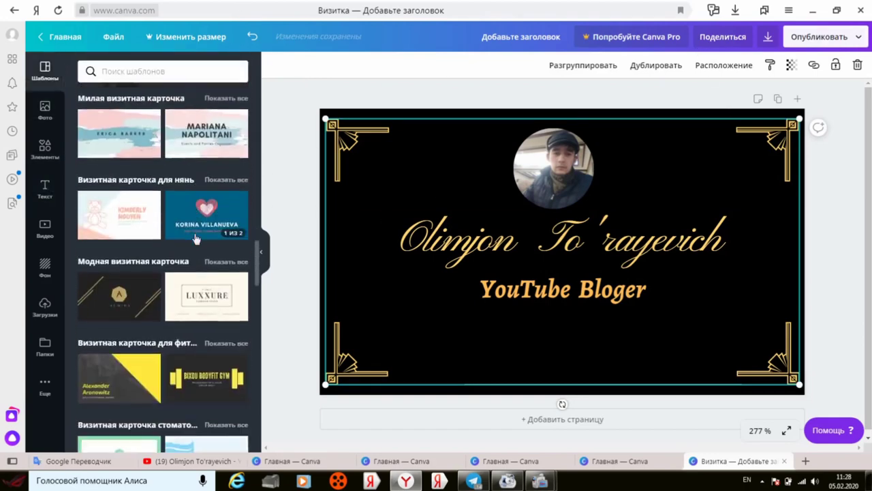
scroll(196, 238, "down", 3)
scroll(196, 238, "down", 2)
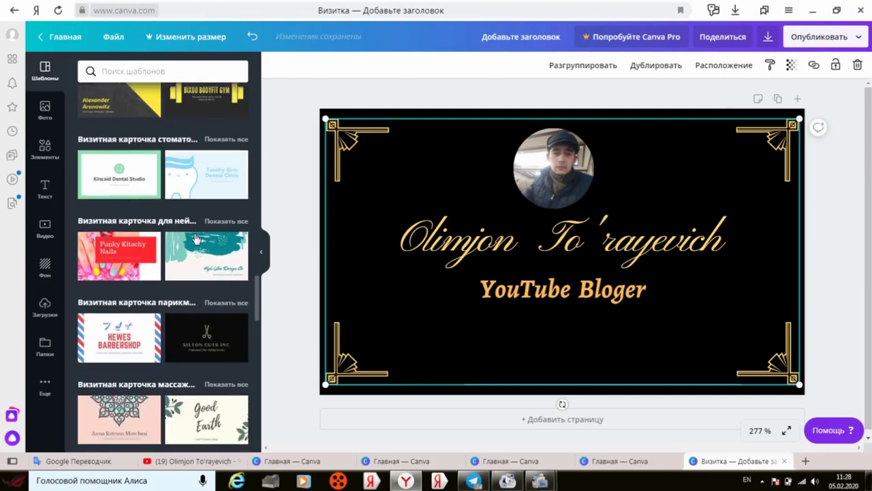
scroll(196, 239, "down", 2)
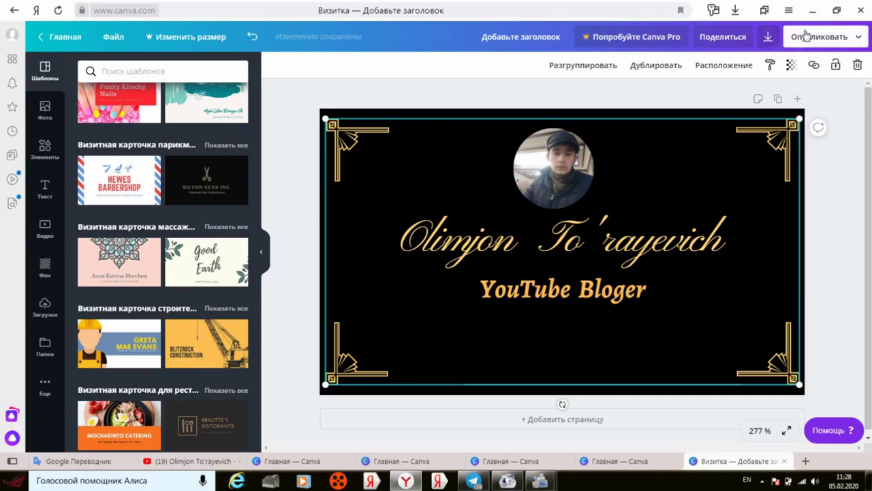
Set the download file type to JPG in the publish options.
left_click(806, 40)
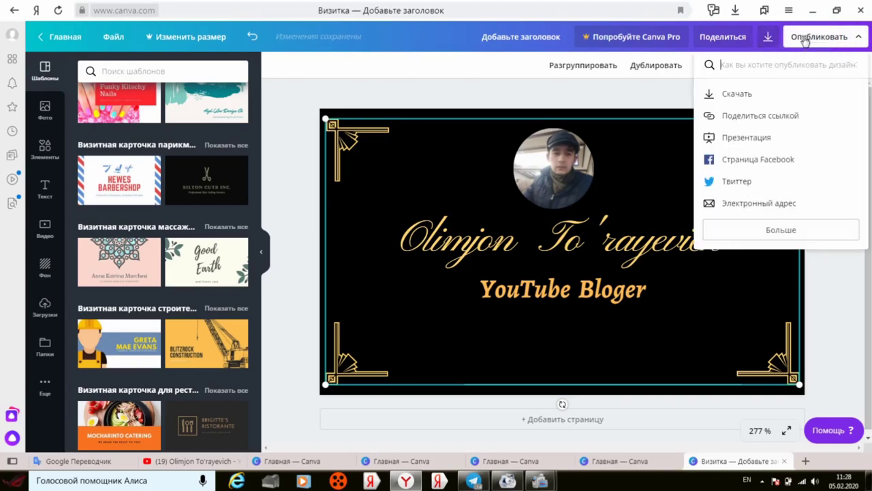
left_click(736, 95)
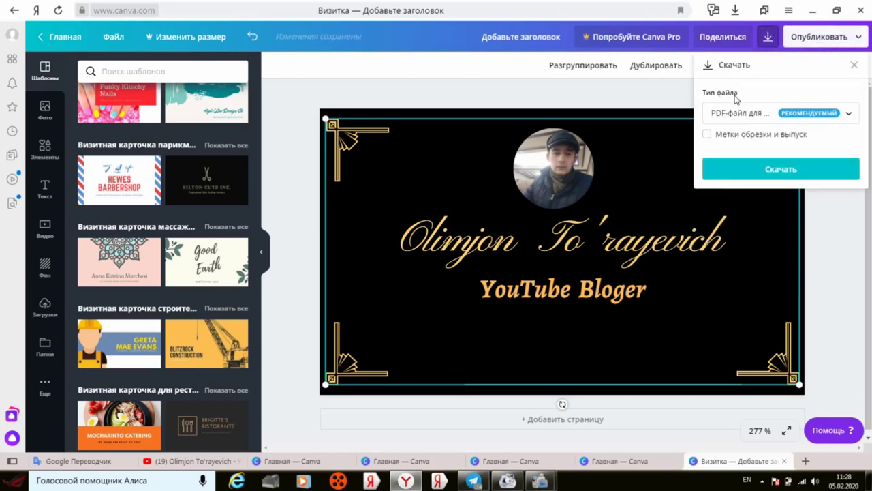
left_click(848, 115)
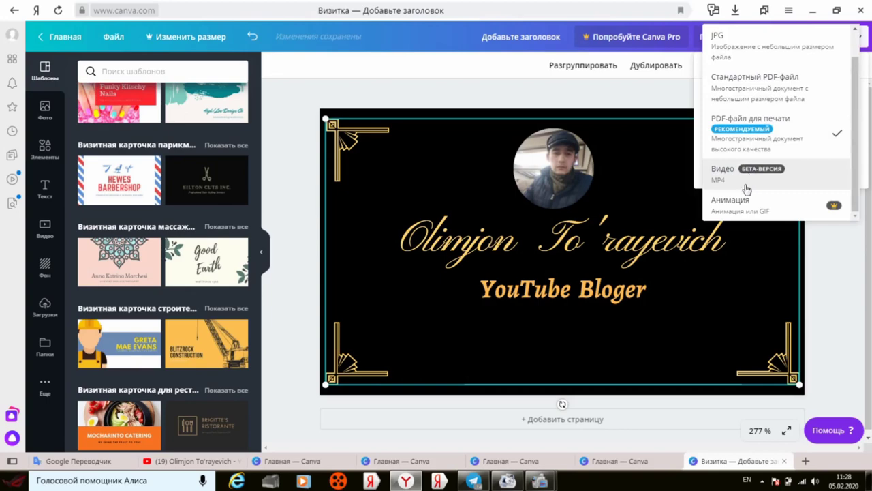
left_click(741, 41)
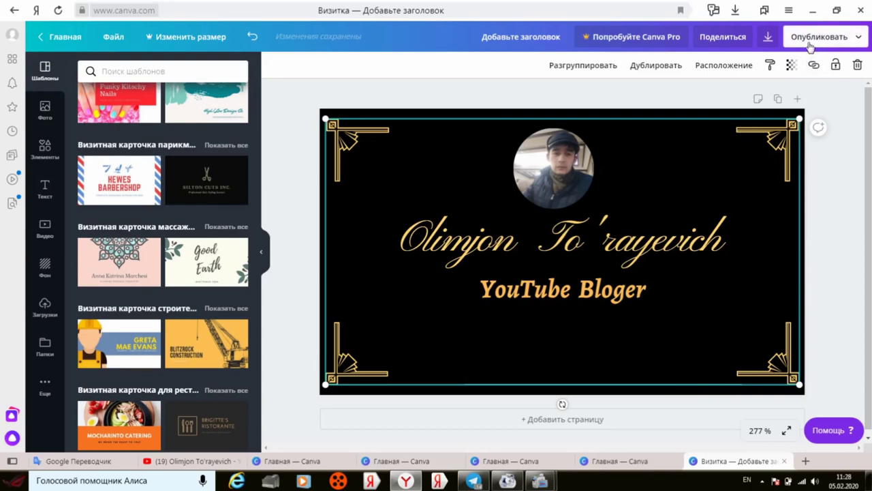
Download the business card as a JPG and dismiss the invite-friends popup.
left_click(768, 37)
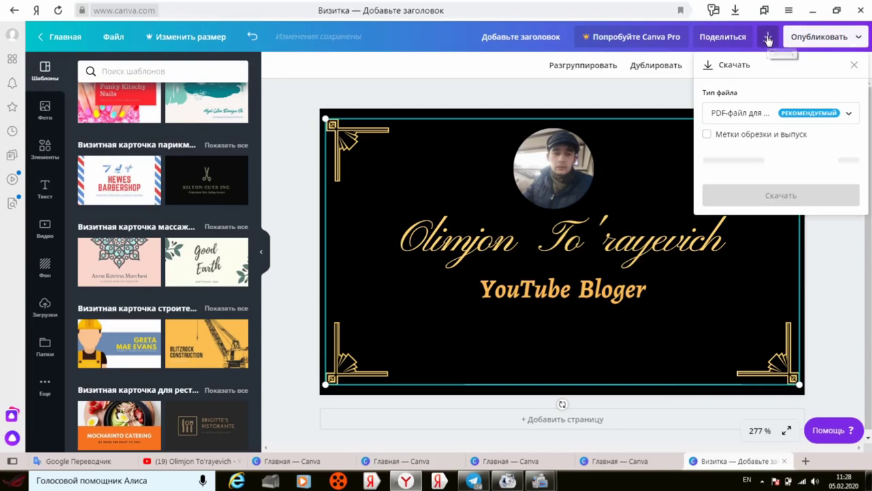
left_click(769, 114)
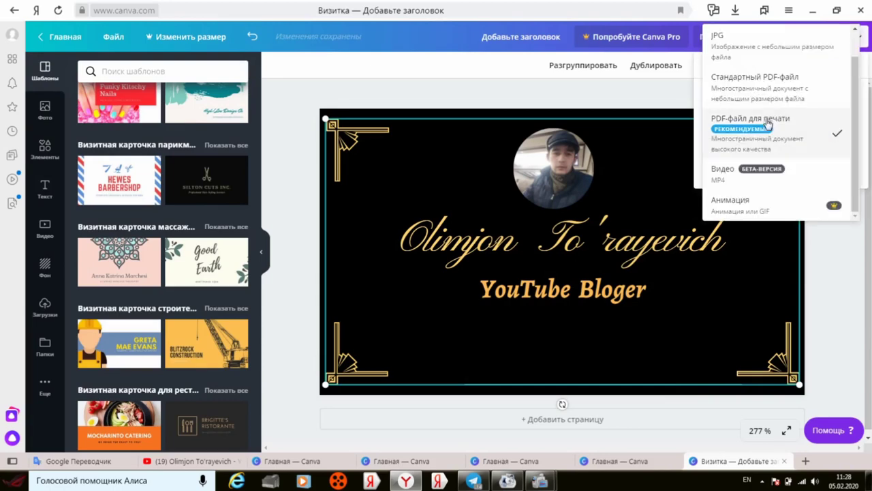
left_click(753, 56)
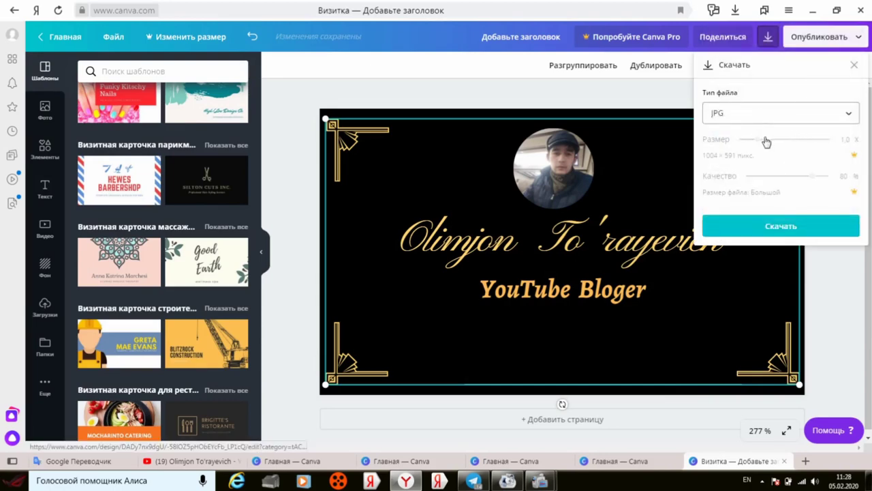
left_click(777, 225)
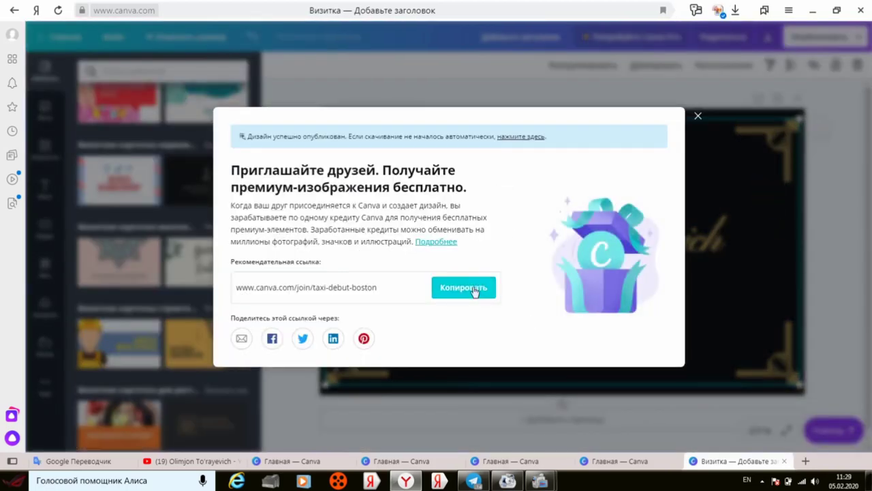
left_click(460, 397)
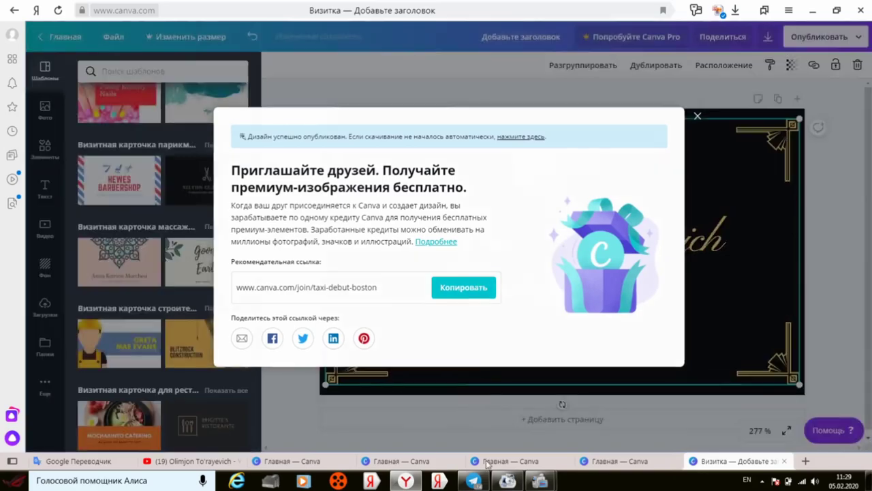
Minimize Format Factory and restore the Yandex Browser window showing the Canva business card.
left_click(409, 481)
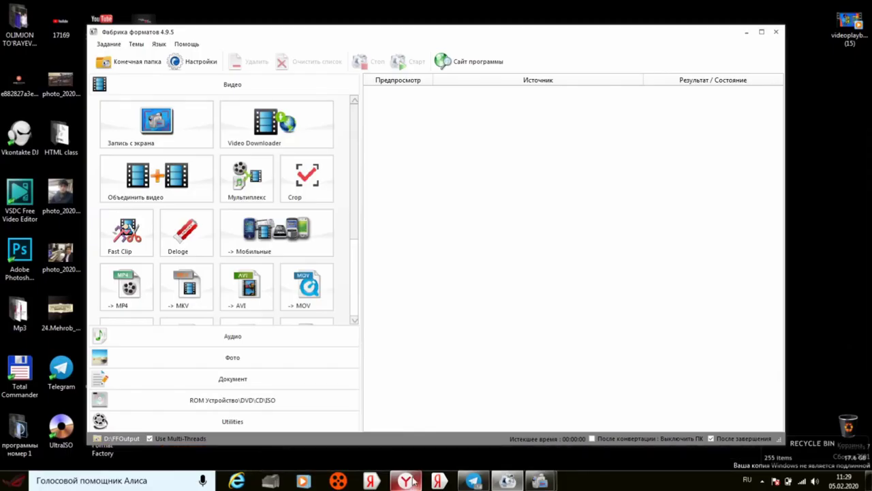
left_click(748, 34)
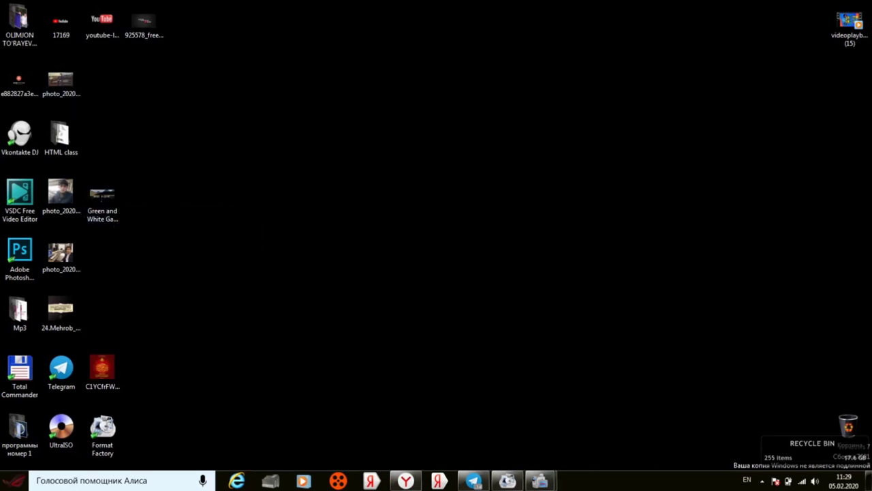
left_click(406, 481)
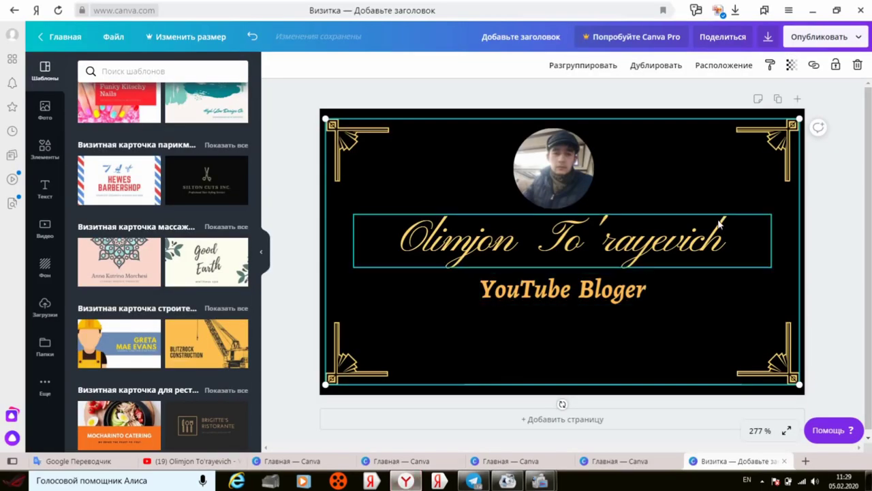
Download the business card as a JPG, dismiss the Canva Pro offer, and restore down the browser.
left_click(769, 38)
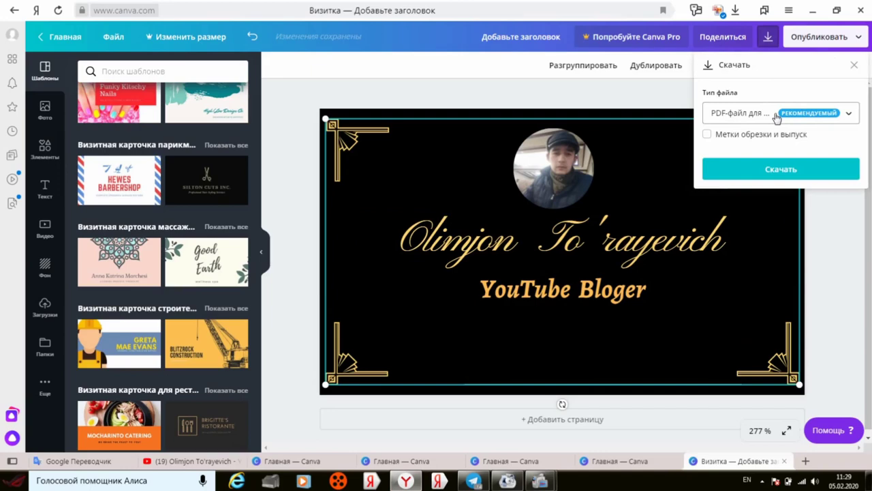
left_click(742, 113)
left_click(740, 51)
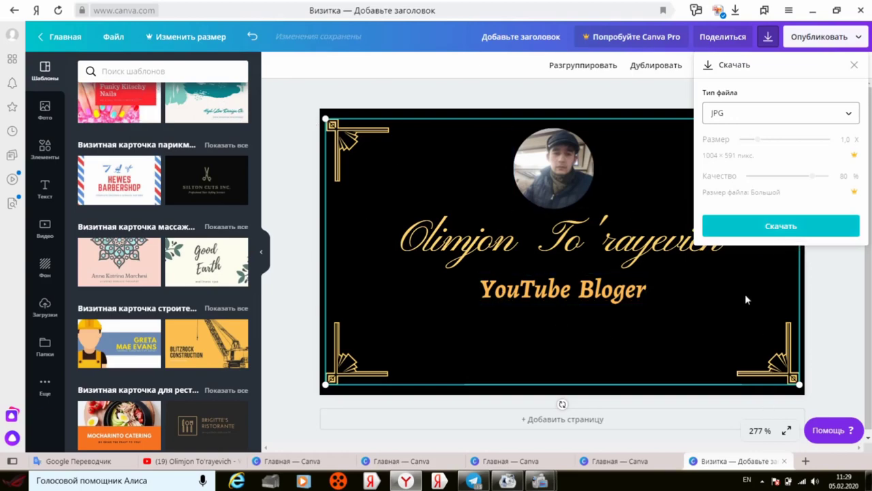
left_click(768, 220)
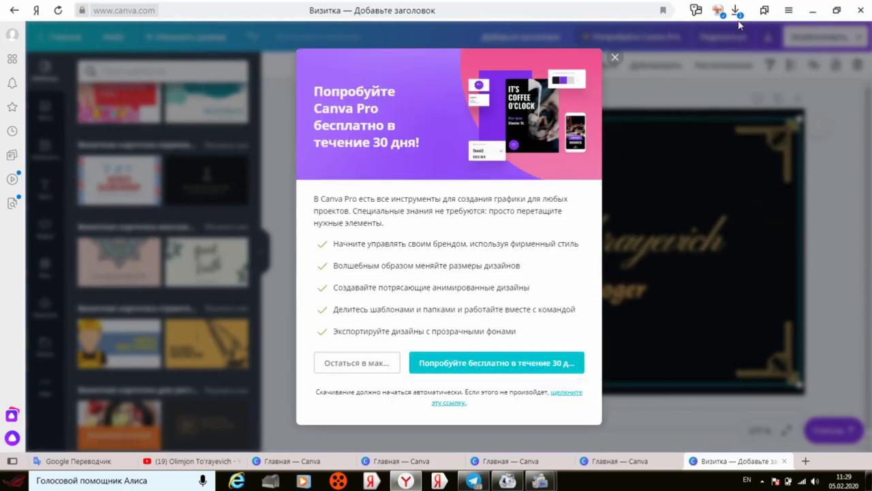
left_click(637, 56)
left_click(837, 11)
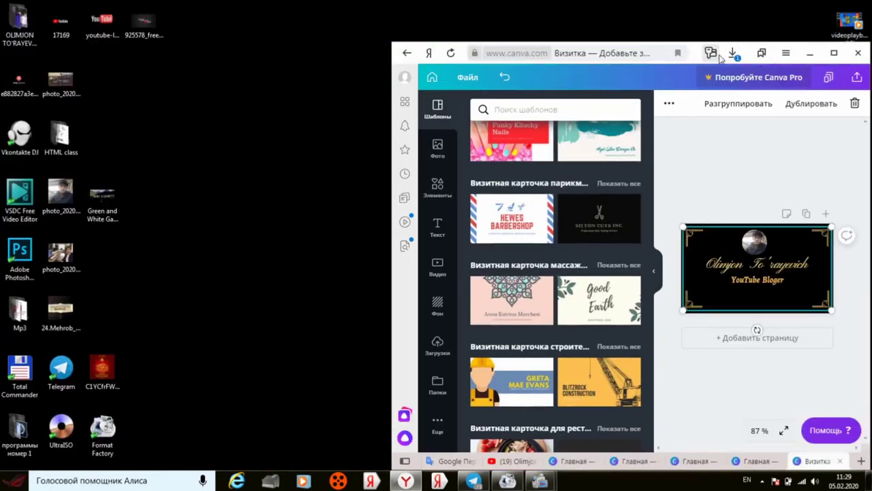
Drag the downloaded JPG from the browser's recent downloads onto the desktop.
left_click(733, 53)
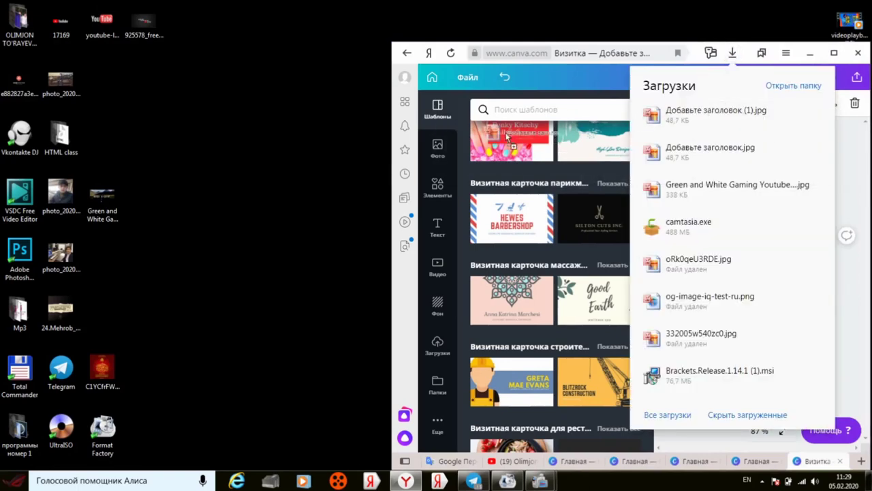
left_click_drag(714, 117, 532, 170)
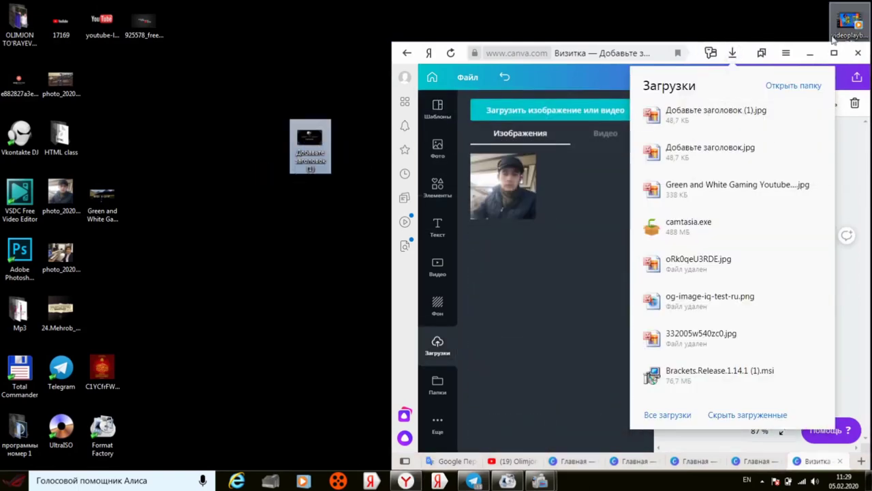
left_click(805, 53)
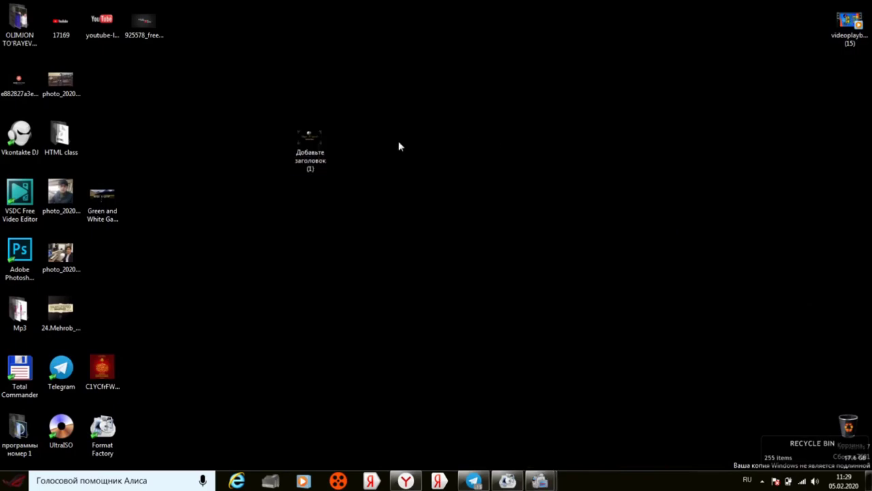
Check 'Добавьте заголовок (1).jpg' in Picture Manager, then bring the Canva editor back.
double_click(310, 145)
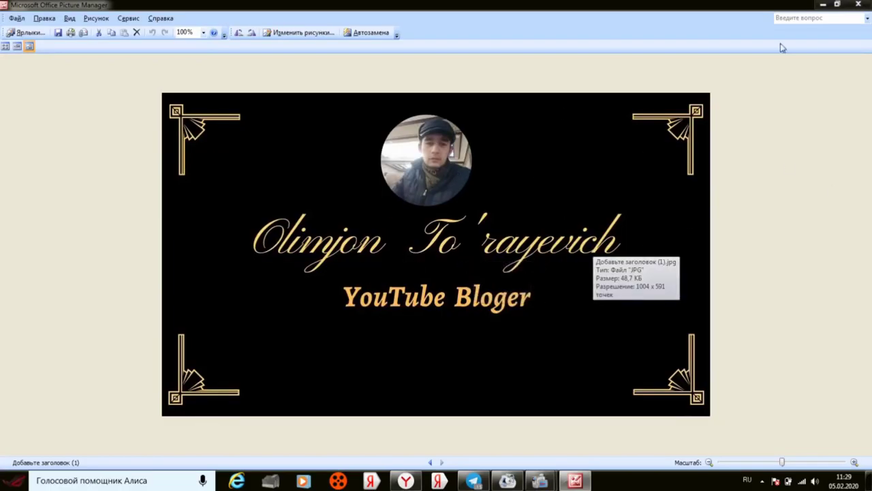
left_click(822, 5)
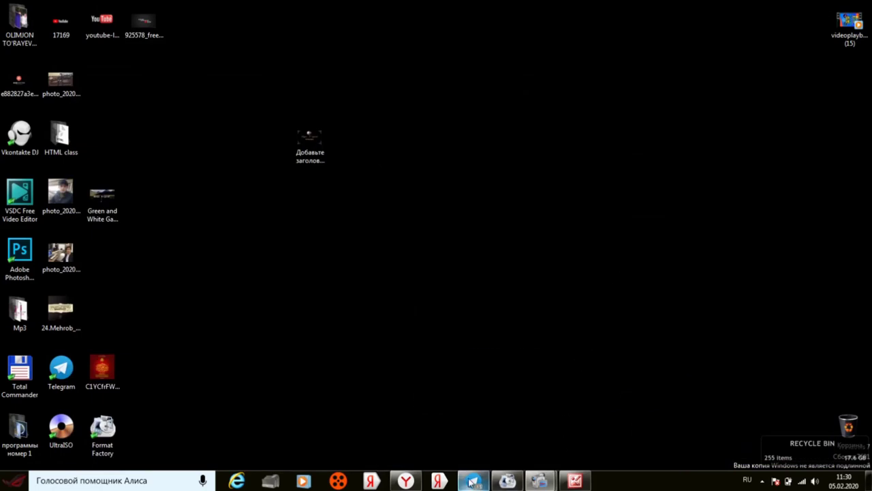
left_click(406, 481)
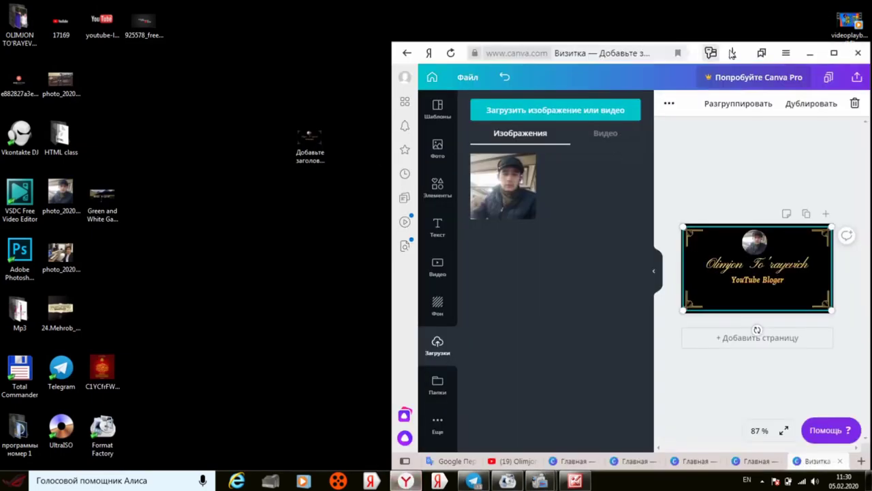
From the maximized Canva home page, create a new 3.370 × 2.125 Идентификационная карта design.
left_click(833, 53)
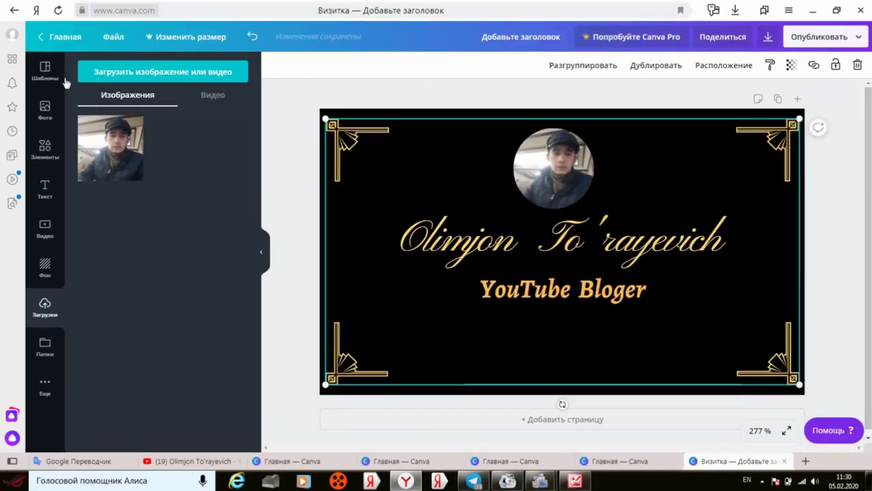
left_click(45, 68)
left_click(60, 38)
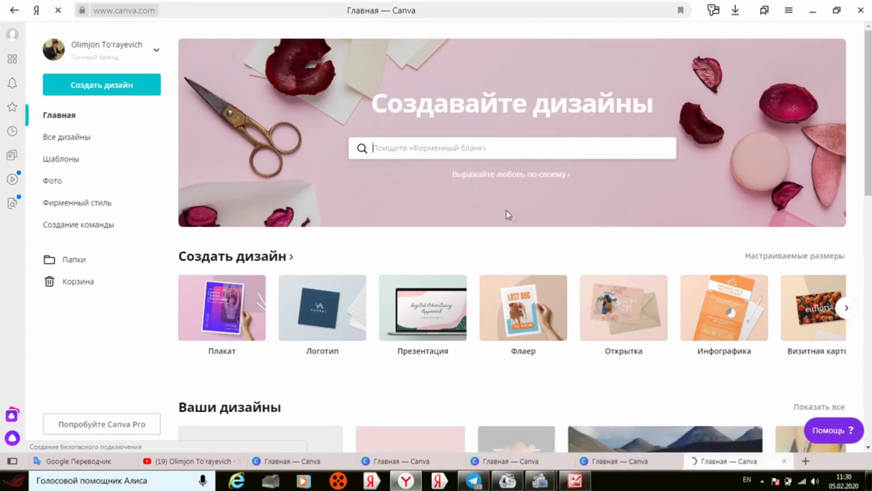
left_click(848, 307)
left_click(846, 307)
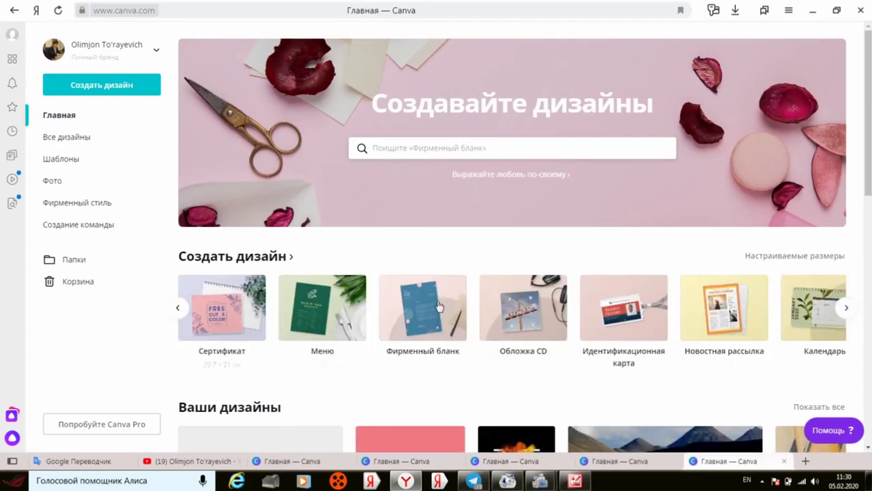
left_click(643, 316)
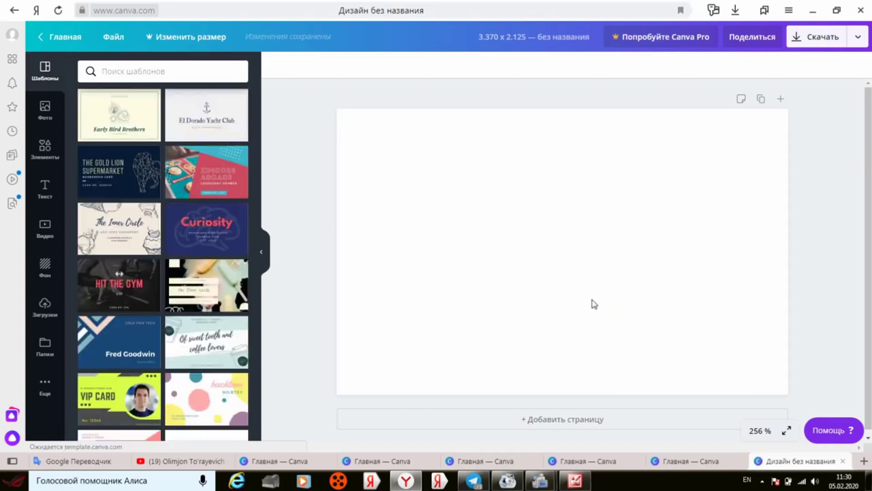
Apply the Wilson International ID card template to the page, then return to the Canva home page.
scroll(204, 273, "down", 2)
scroll(204, 272, "down", 1)
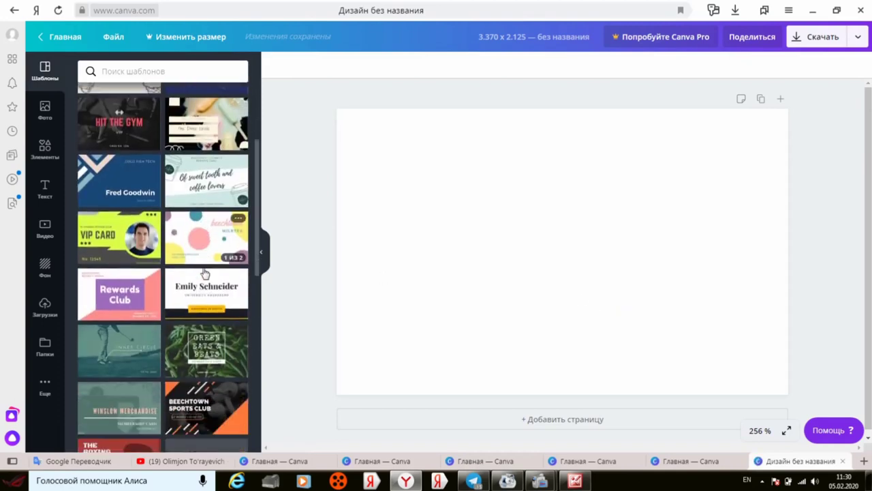
scroll(204, 272, "down", 2)
scroll(204, 272, "down", 1)
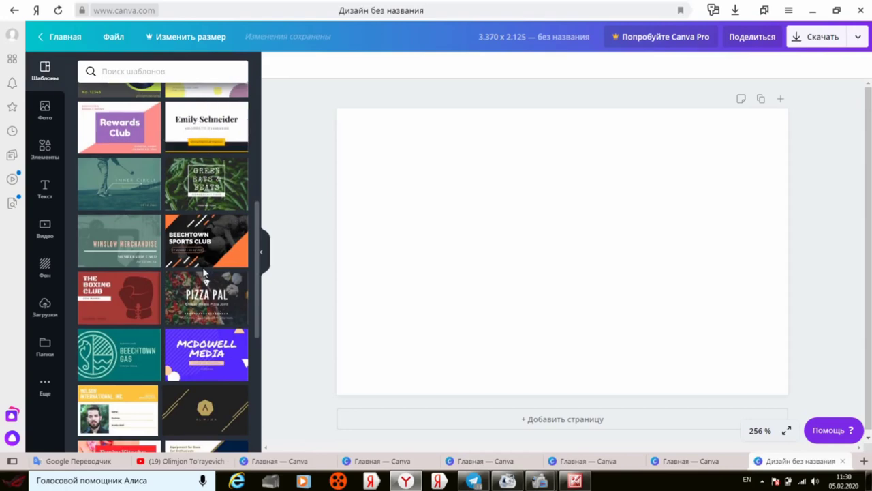
scroll(205, 273, "down", 1)
scroll(204, 272, "down", 3)
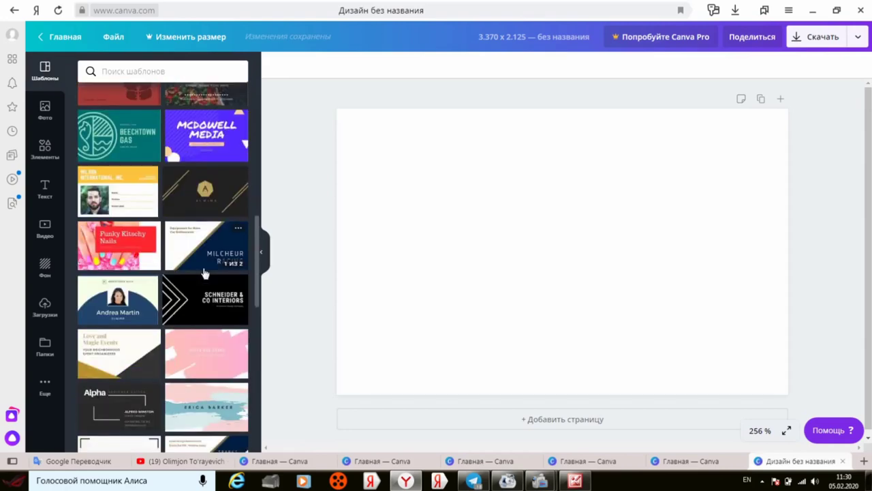
scroll(204, 273, "up", 2)
scroll(204, 273, "up", 1)
scroll(205, 273, "up", 2)
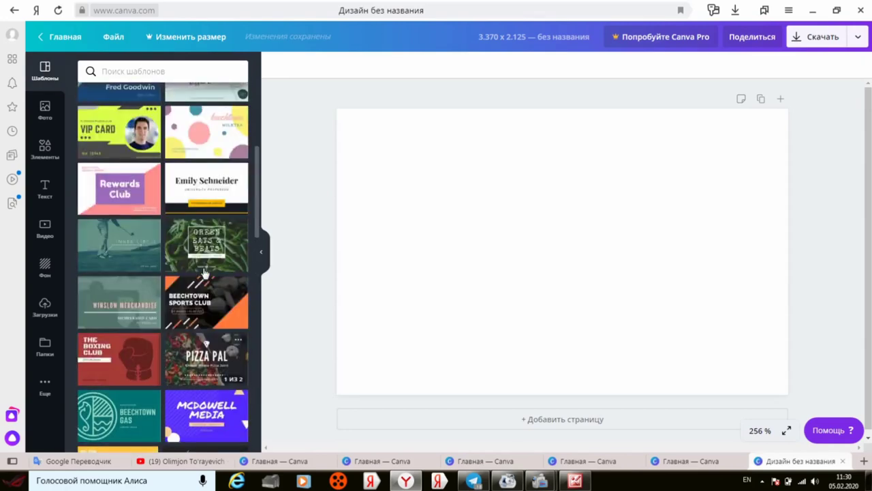
scroll(204, 272, "up", 3)
scroll(204, 273, "up", 2)
scroll(204, 273, "down", 1)
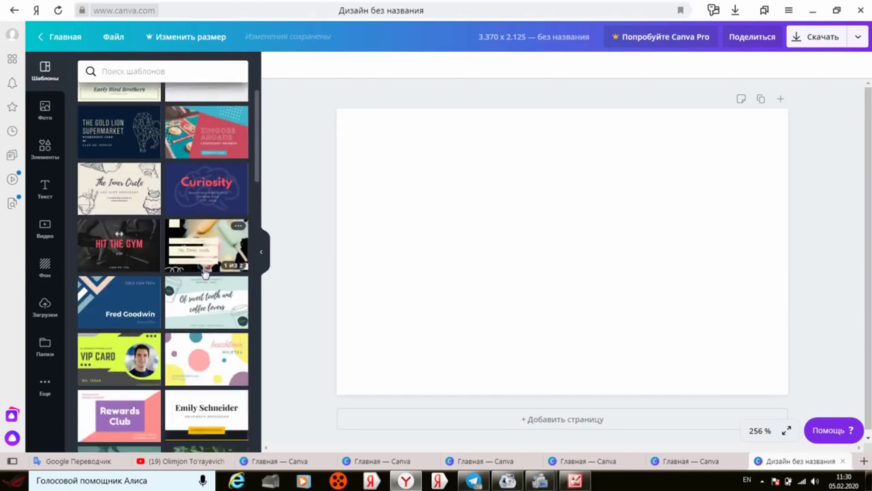
scroll(204, 273, "down", 4)
scroll(203, 274, "down", 4)
scroll(204, 273, "down", 2)
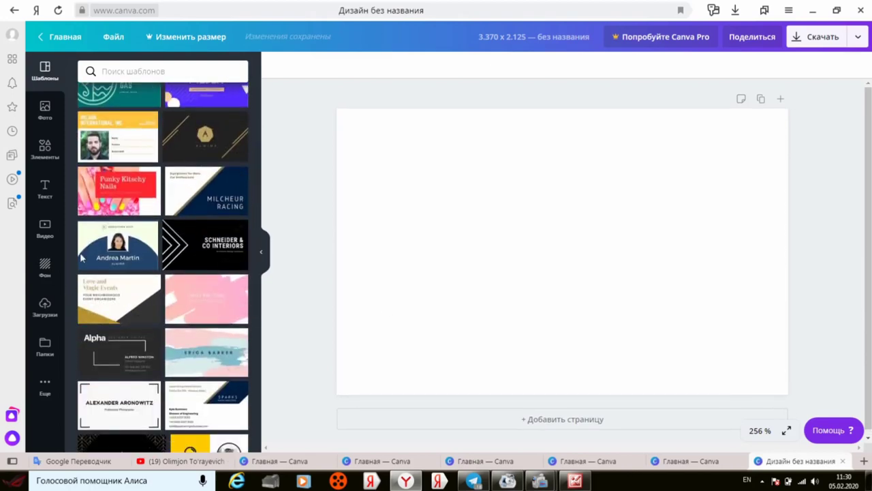
left_click_drag(130, 145, 443, 175)
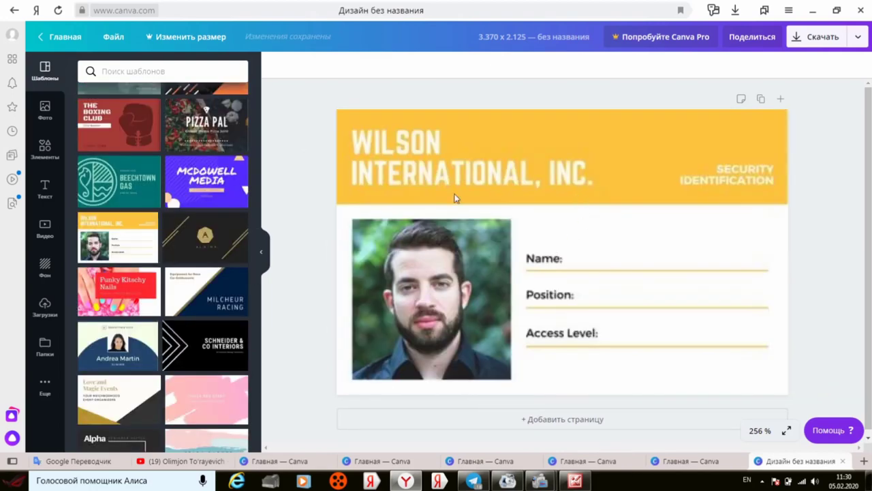
left_click(686, 284)
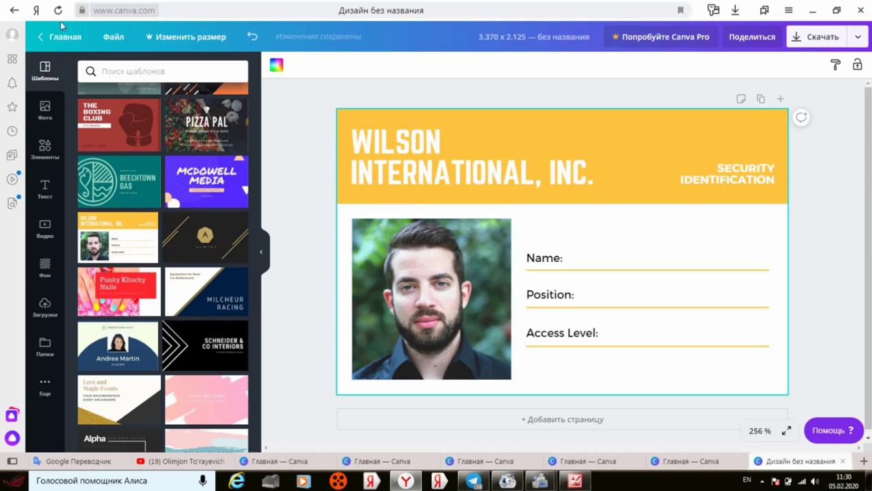
left_click(45, 37)
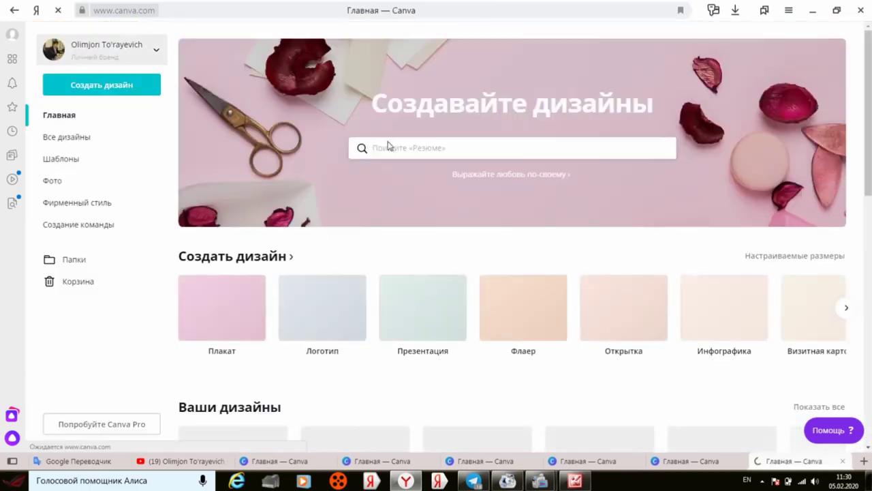
left_click(388, 147)
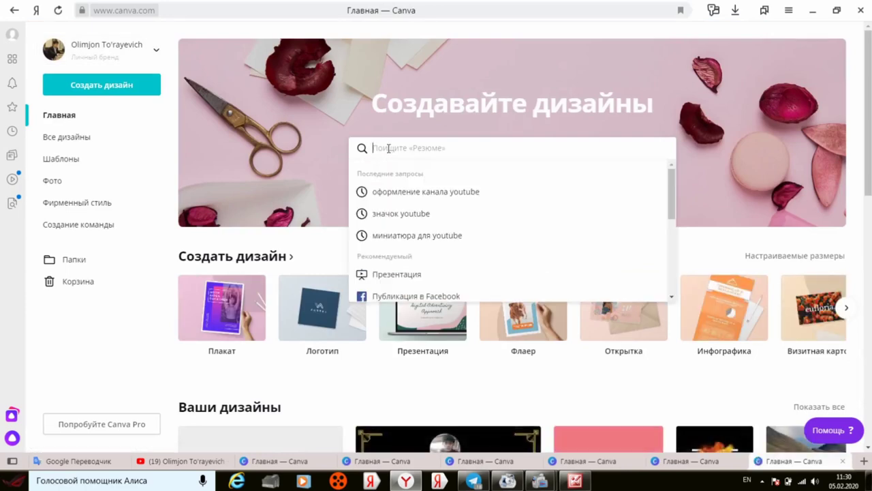
Search the home page for 'you' and pick the Значок YouTube suggestion.
type("ла")
key("BackSpace")
key("BackSpace")
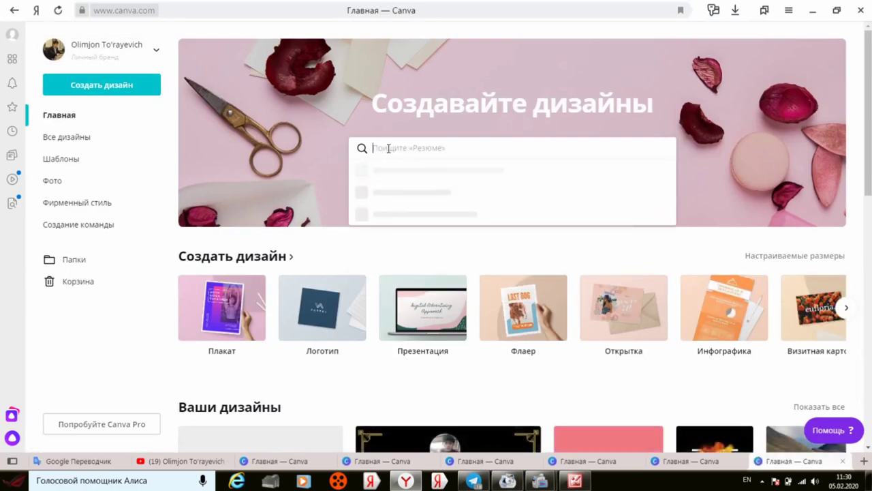
type("you")
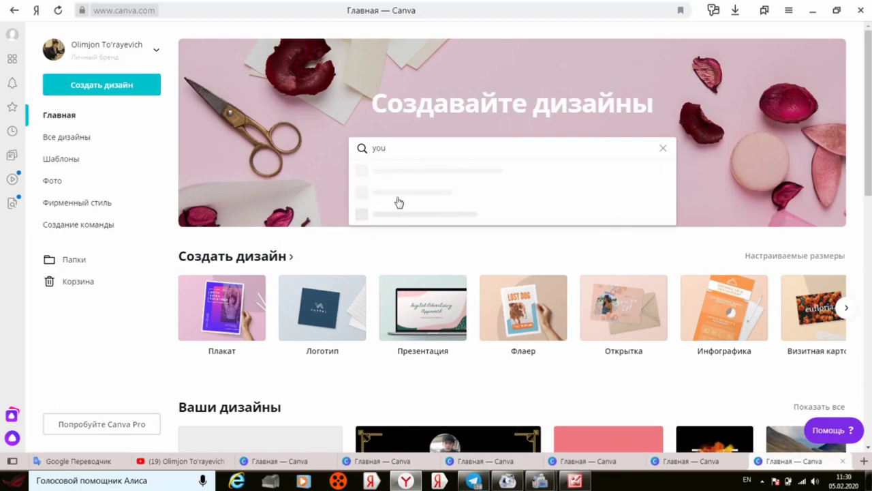
left_click(397, 194)
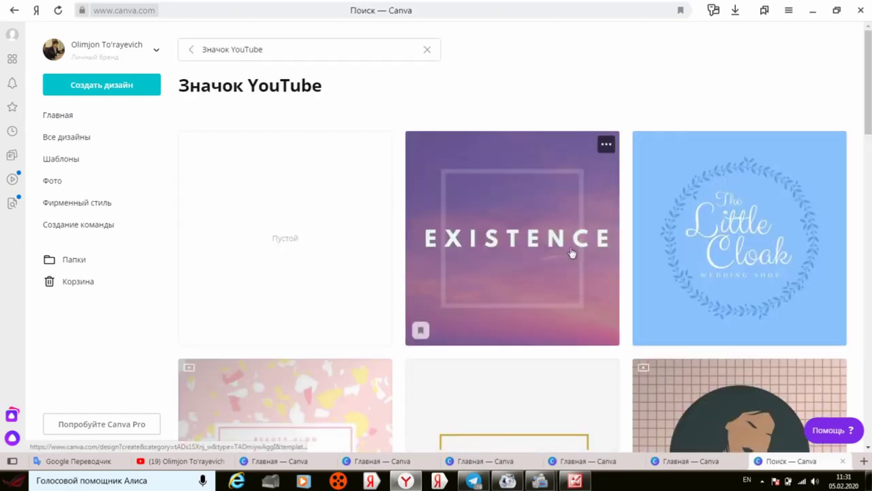
Scroll the Значок YouTube results down to the Super Sogbu fork-and-spoon logo template.
scroll(633, 240, "down", 1)
scroll(632, 242, "down", 1)
scroll(632, 242, "down", 2)
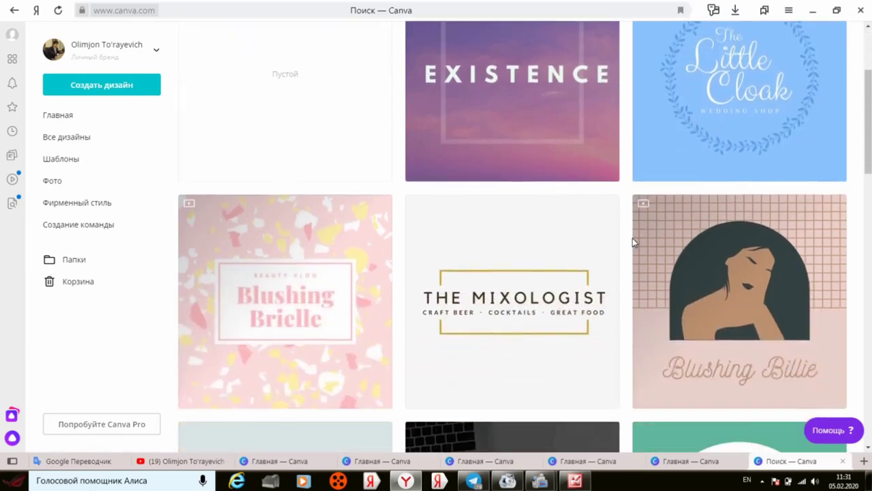
scroll(633, 242, "down", 1)
scroll(632, 240, "down", 3)
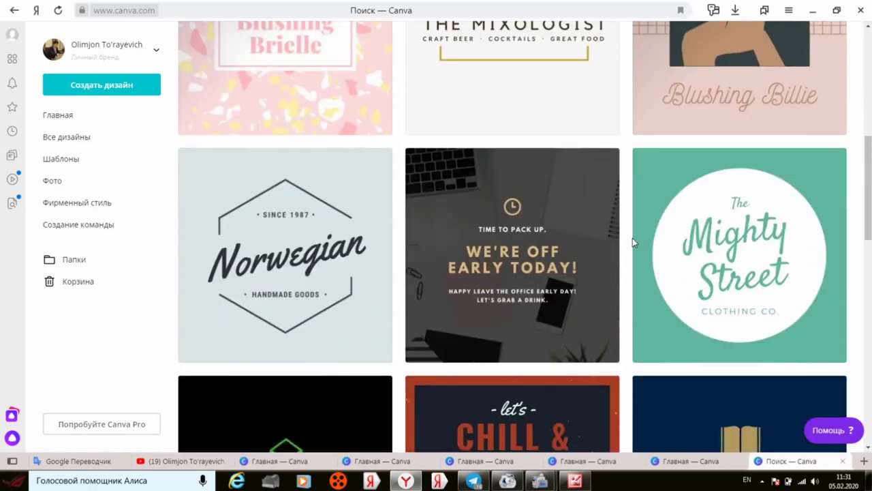
scroll(632, 240, "down", 2)
scroll(632, 241, "down", 2)
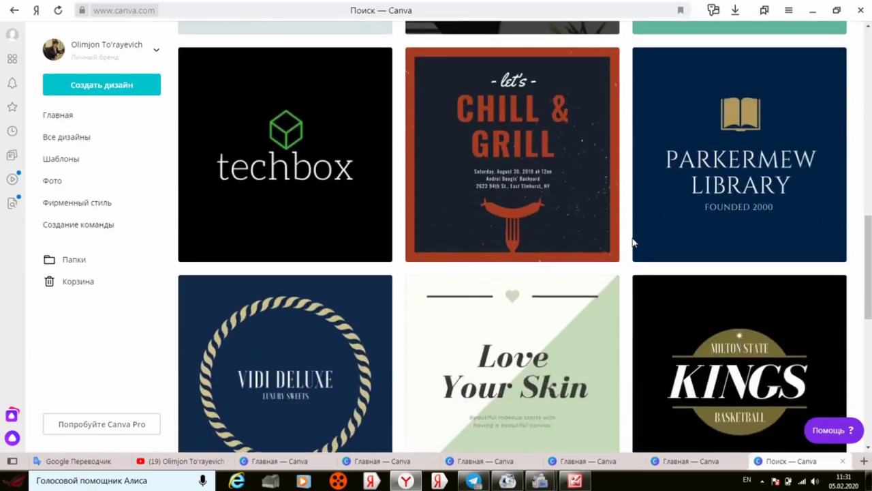
scroll(632, 241, "down", 2)
scroll(632, 241, "down", 2)
scroll(632, 242, "down", 2)
scroll(632, 242, "down", 2)
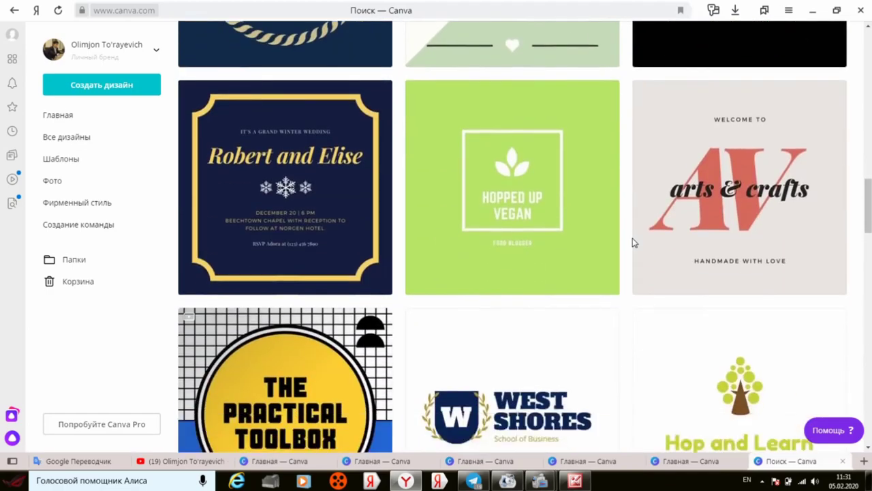
scroll(632, 242, "down", 2)
scroll(633, 242, "down", 2)
scroll(632, 243, "down", 1)
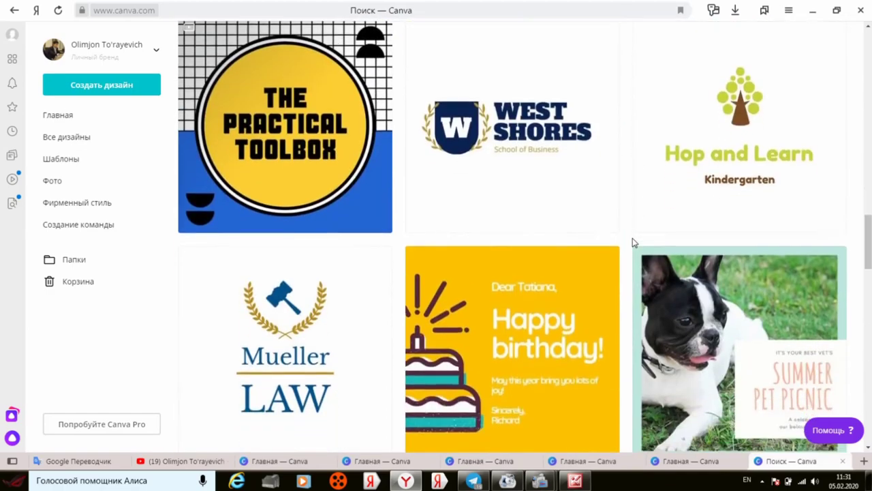
scroll(632, 242, "down", 3)
scroll(632, 243, "down", 4)
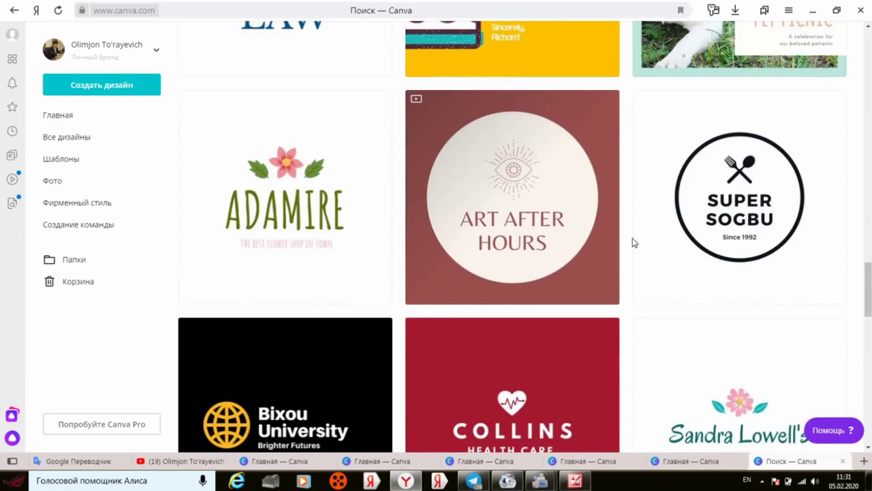
mouse_move(739, 197)
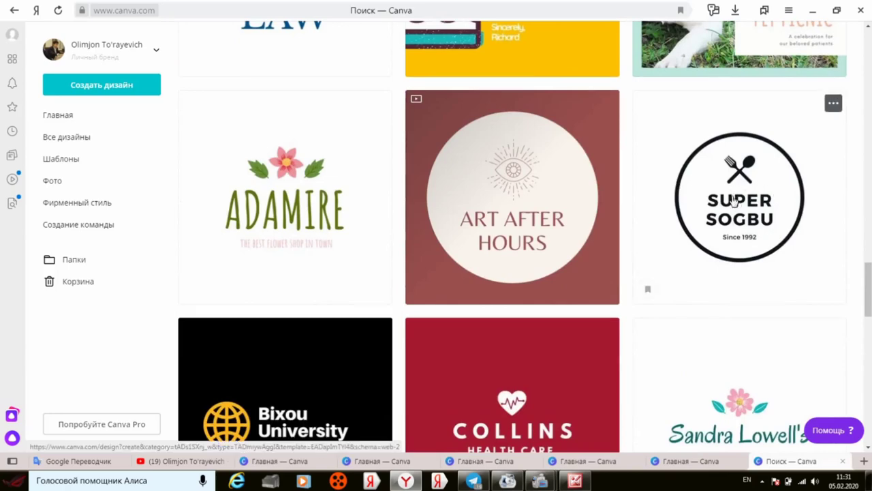
scroll(733, 199, "down", 1)
Open the Super Sogbu logo template and erase its SUPER SOGBU title.
left_click(749, 142)
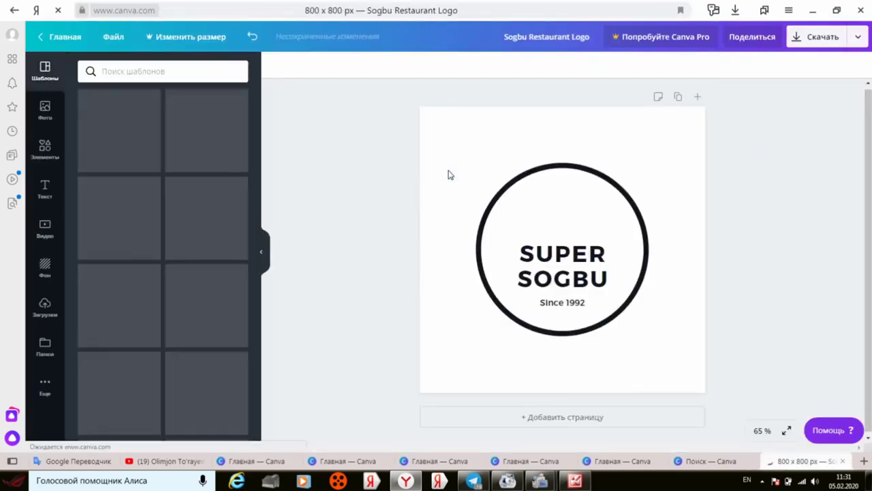
left_click(556, 259)
left_click(556, 258)
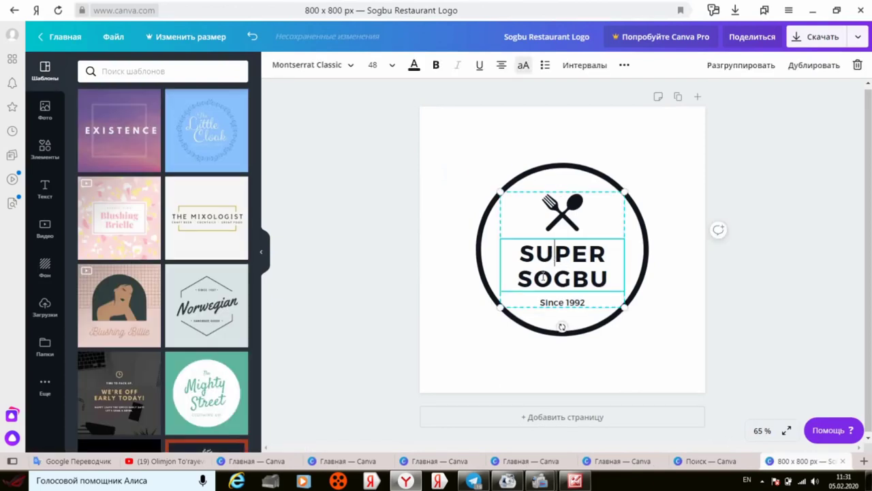
left_click(609, 268)
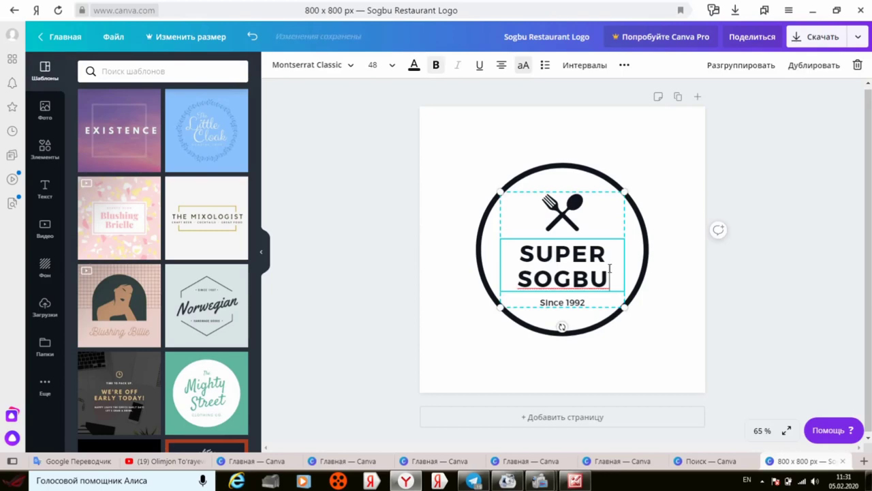
key("BackSpace")
key("BackSpace")
key("BackSpace")
key("BackSpace")
key("BackSpace")
key("BackSpace")
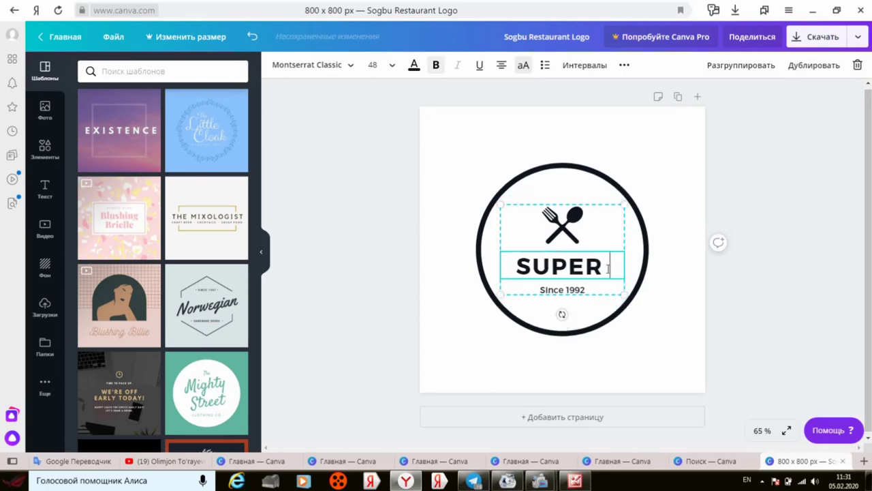
key("BackSpace")
key("BackSpace")
key("BackSpace")
key("BackSpace")
key("BackSpace")
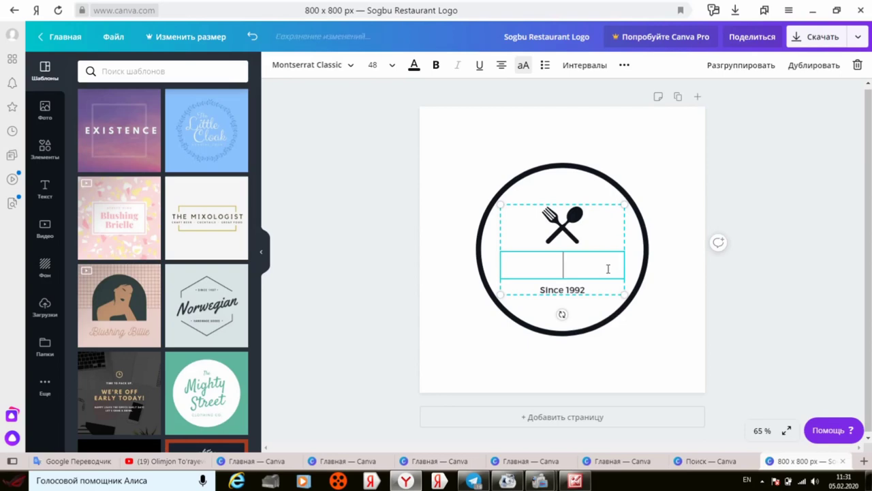
Type the title as OSHPAZ on one line and TV on the next, dismissing the IDM warning.
type("O")
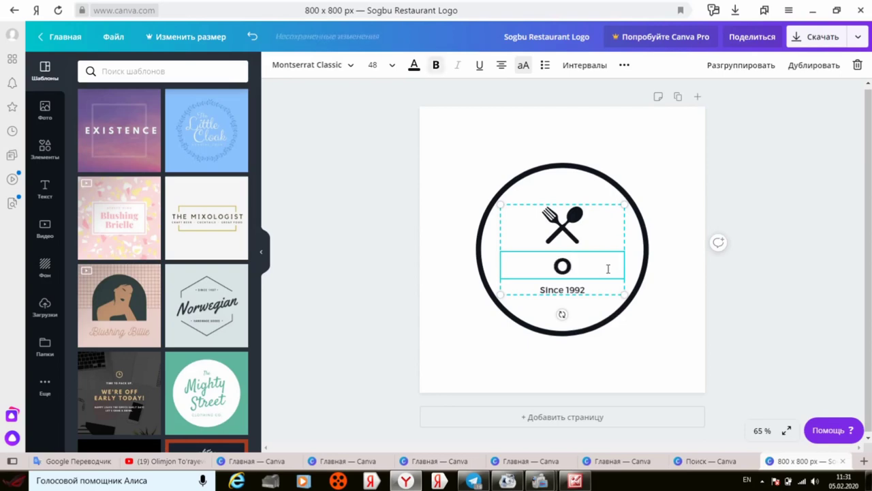
type("SJ")
key("BackSpace")
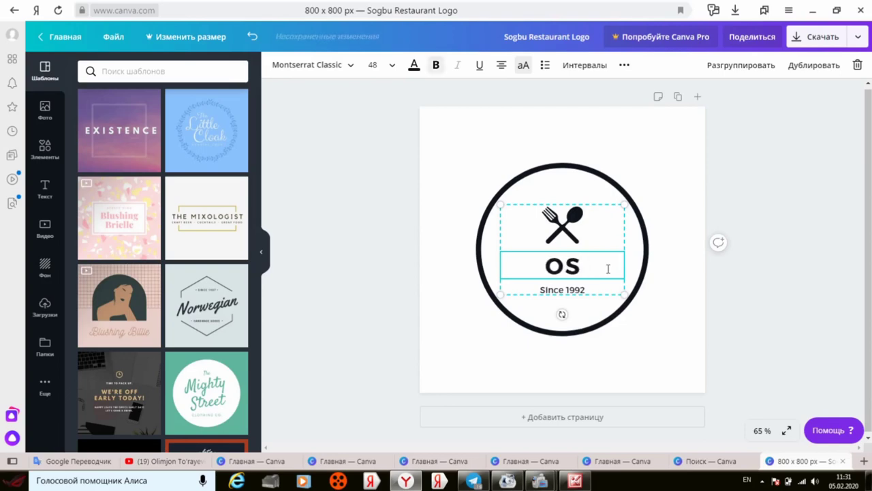
type("HPA")
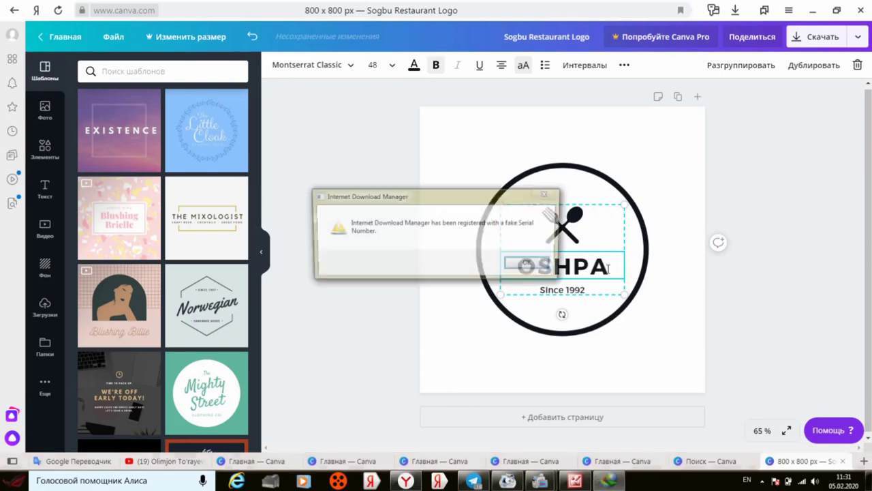
left_click(544, 196)
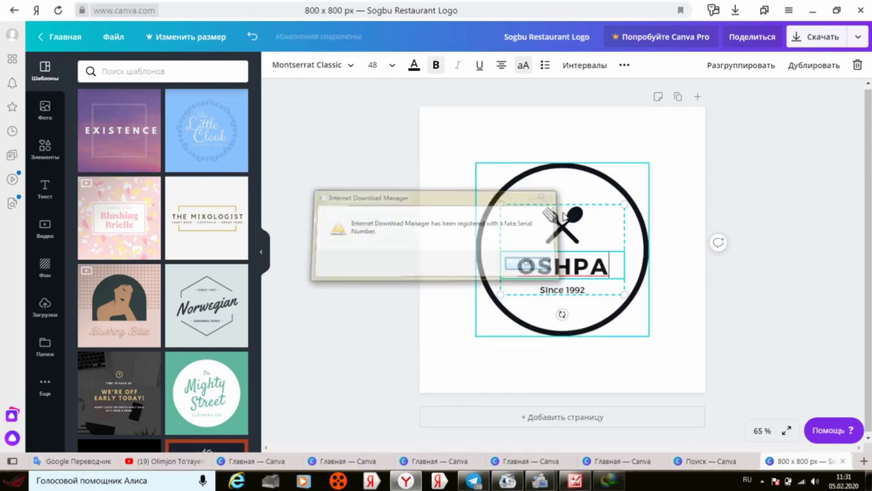
type("Z")
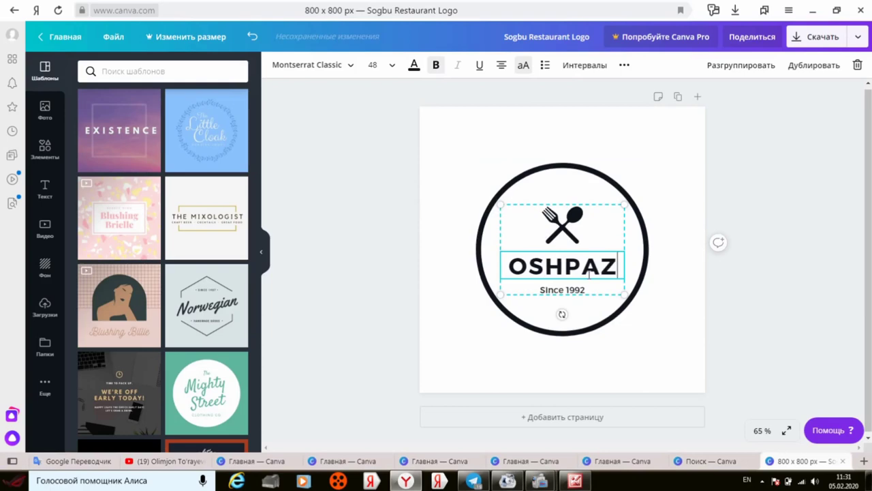
key("Return")
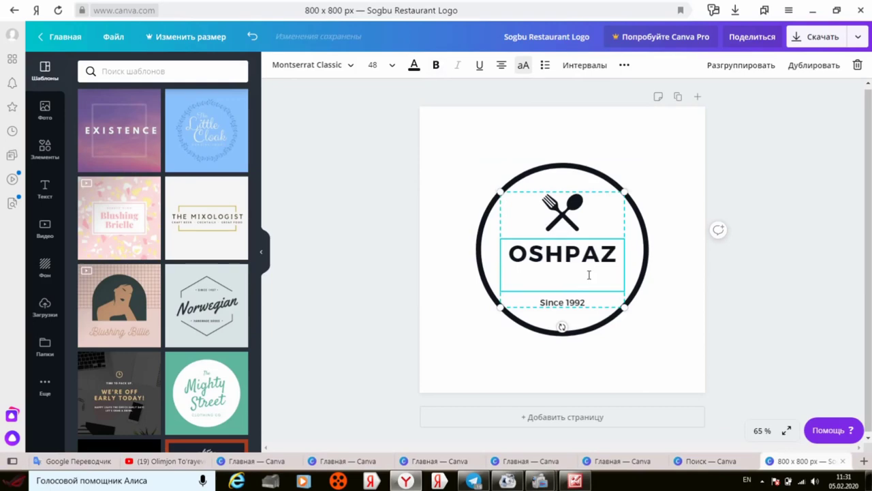
type("T")
type("V")
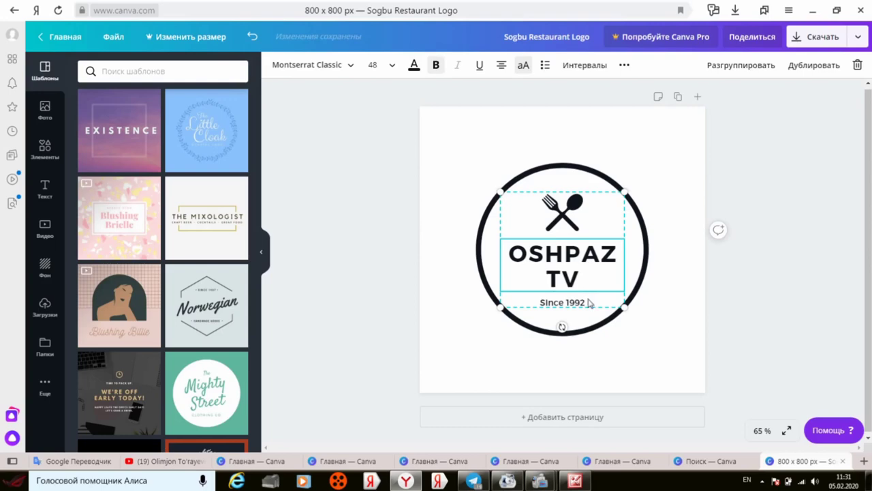
Change the tagline from Since 1992 to Since 2020, then go back to the home page.
left_click(589, 303)
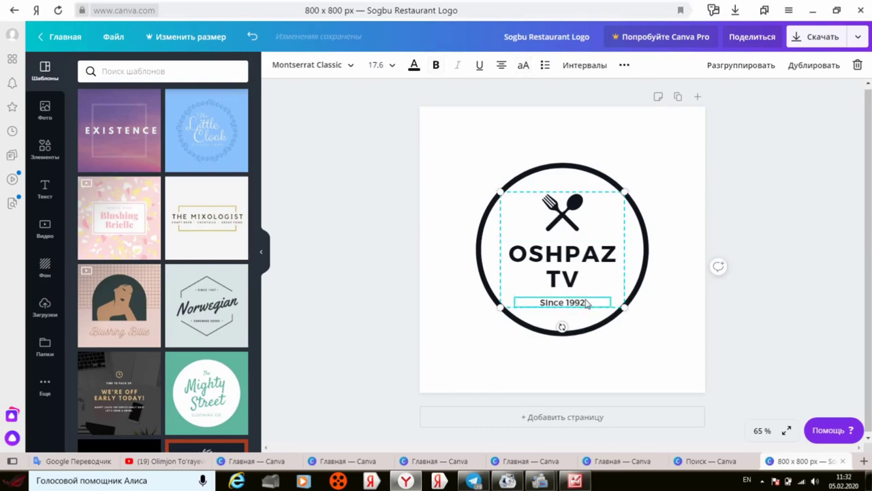
key("BackSpace")
key("BackSpace")
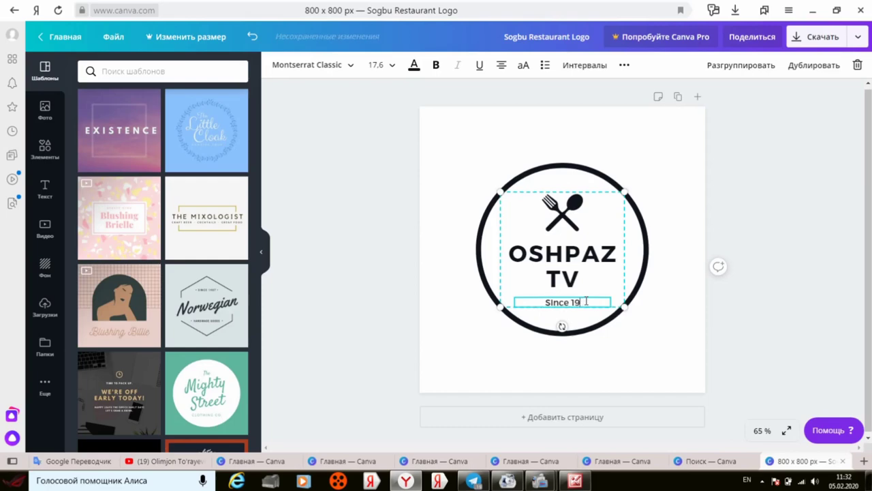
key("BackSpace")
key("BackSpace")
type("2")
type("020")
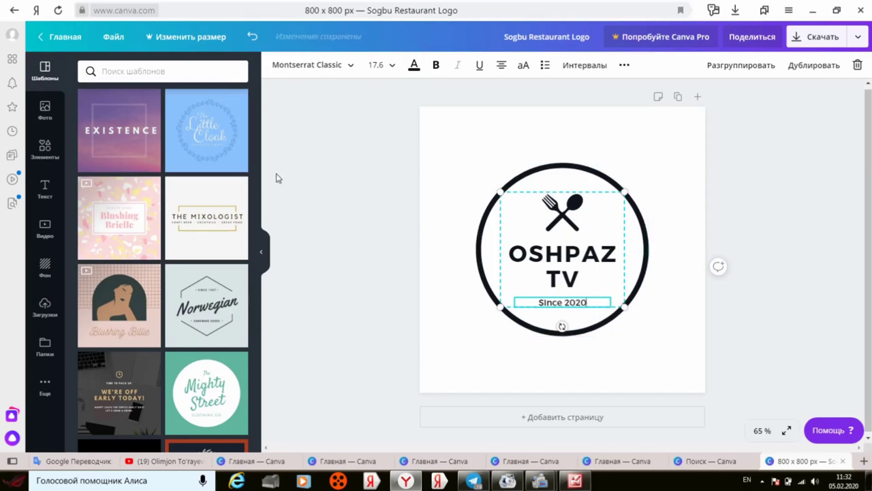
left_click(51, 38)
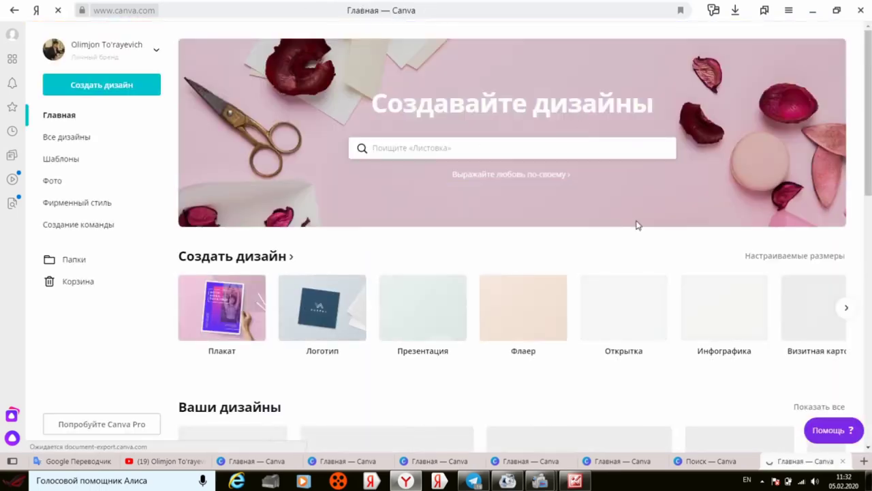
Search 'you', choose Миниатюра для YouTube, and scroll through the thumbnail templates.
left_click(506, 145)
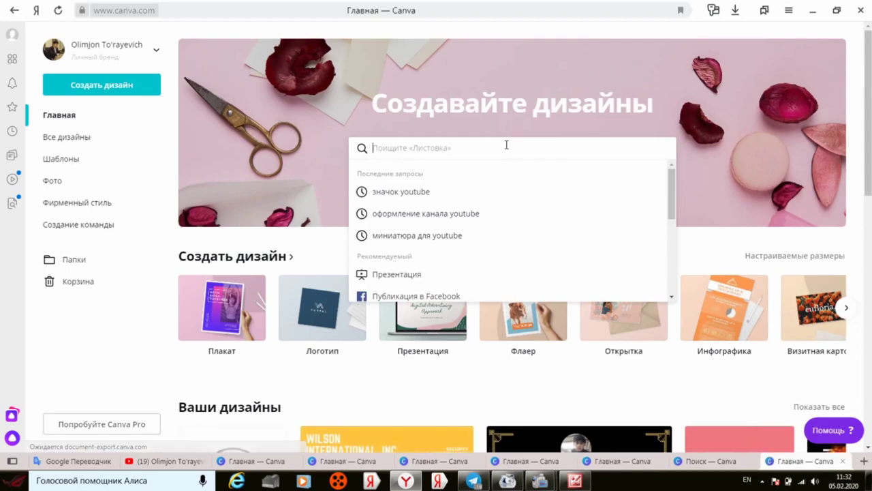
type("you")
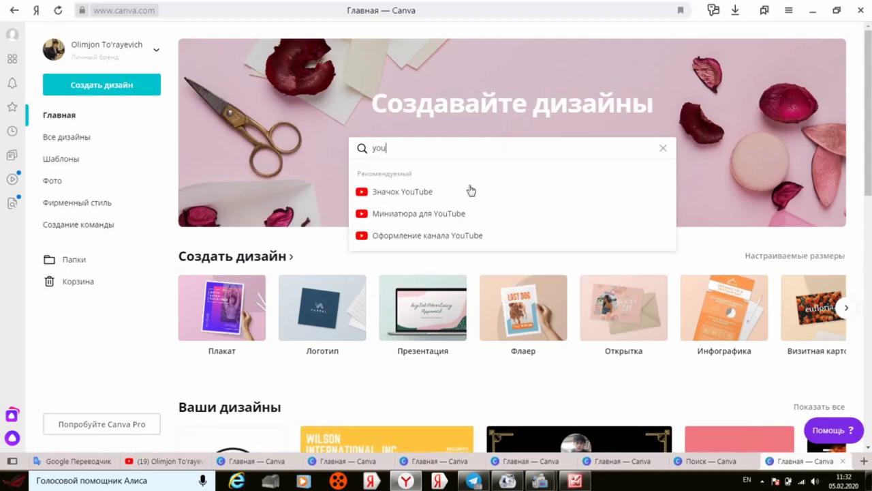
left_click(451, 218)
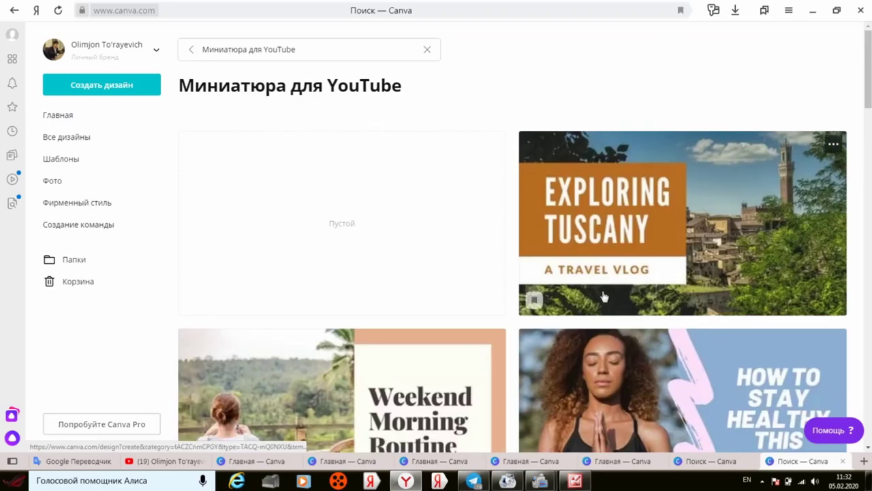
scroll(531, 266, "down", 3)
scroll(602, 293, "down", 2)
scroll(603, 292, "down", 2)
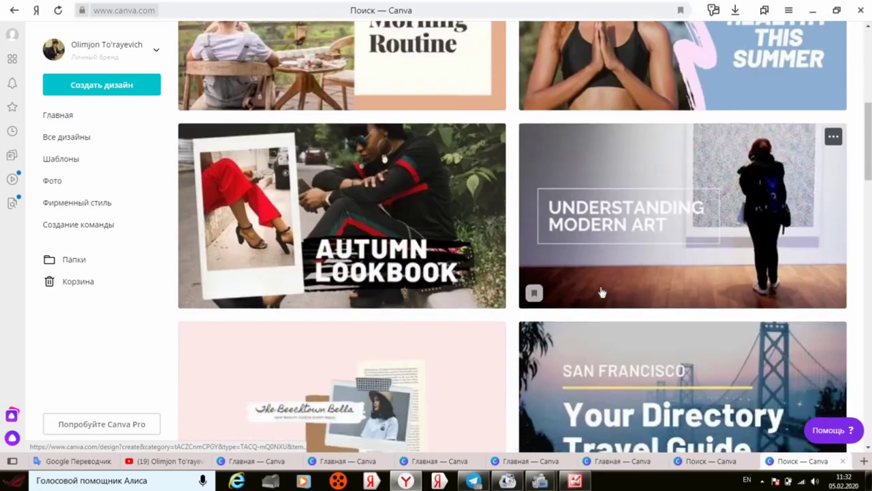
scroll(602, 292, "down", 3)
scroll(602, 292, "down", 1)
scroll(602, 292, "down", 3)
scroll(602, 293, "down", 2)
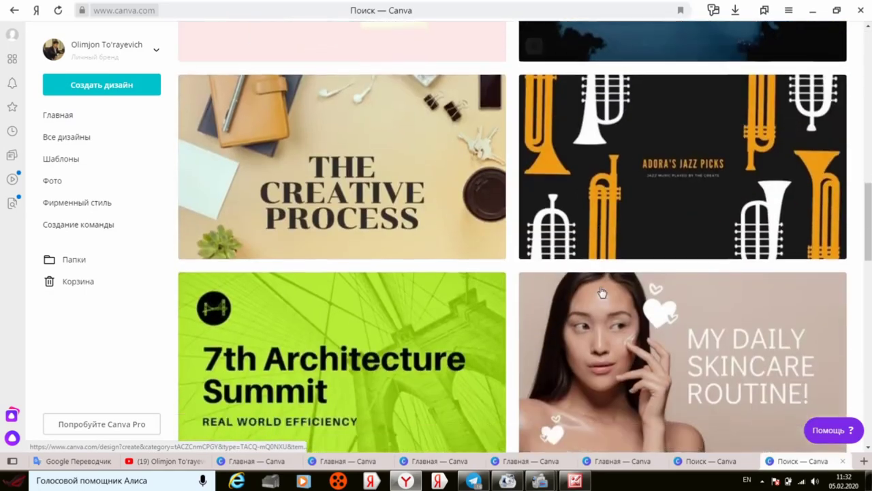
scroll(602, 292, "down", 2)
scroll(602, 292, "up", 2)
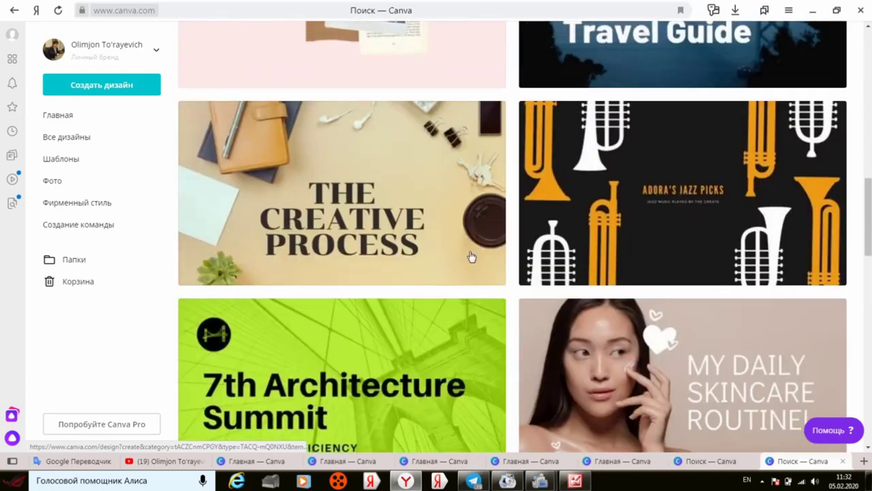
Open The Creative Process thumbnail and try the Beechtown Bella, Corey Travels, Stay Healthy and surfing templates.
left_click(354, 192)
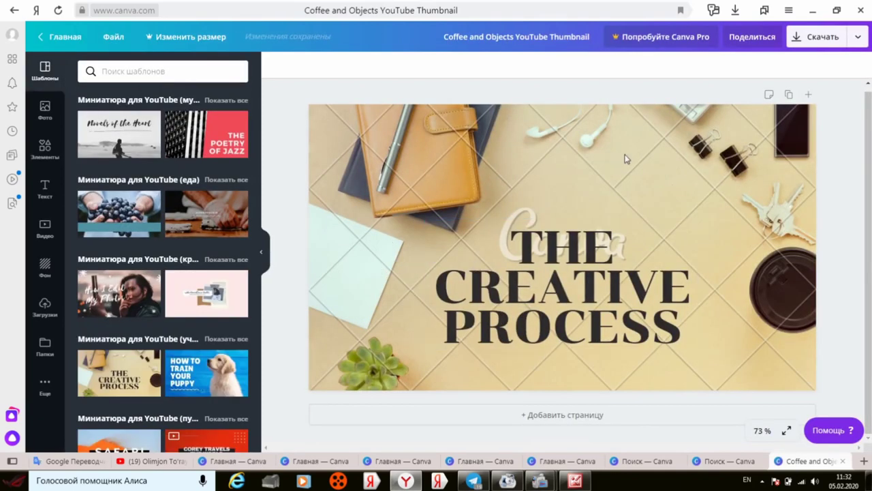
left_click(204, 296)
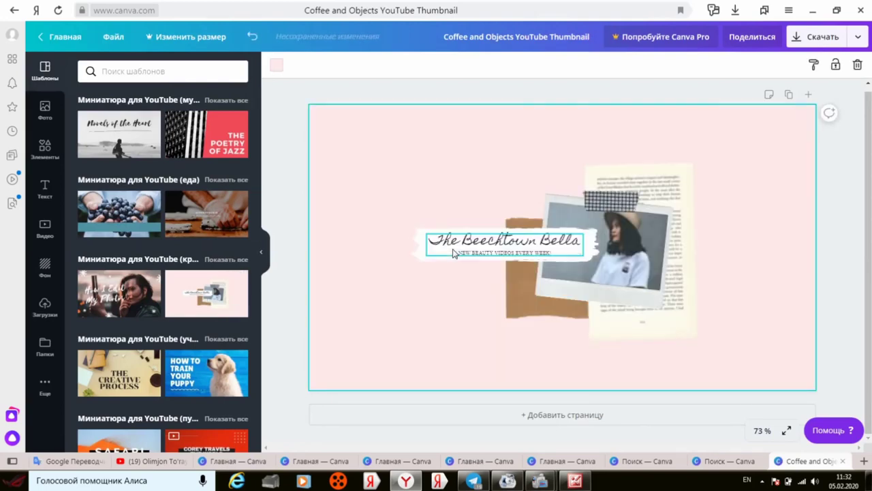
scroll(188, 333, "down", 3)
left_click(188, 333)
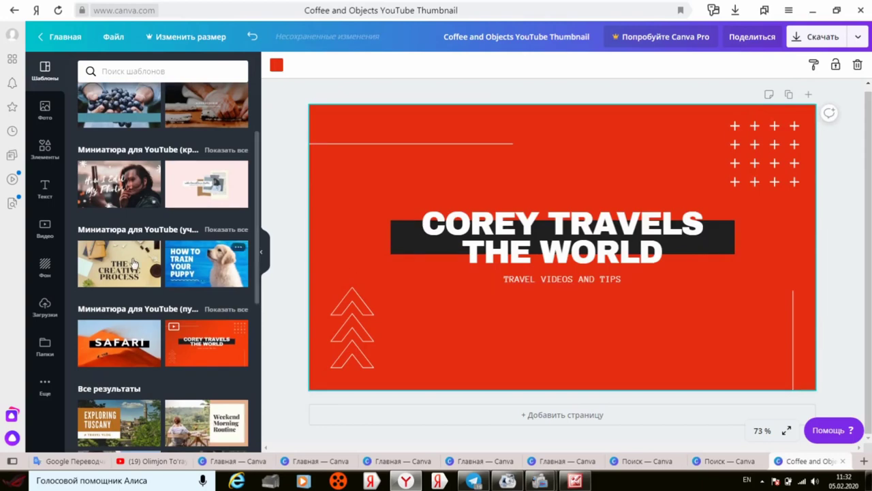
scroll(131, 324, "down", 5)
left_click(130, 324)
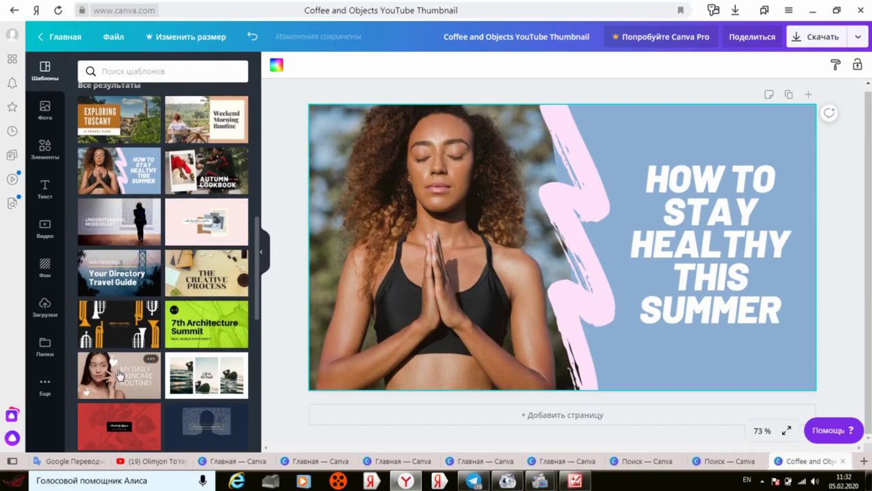
scroll(192, 352, "down", 1)
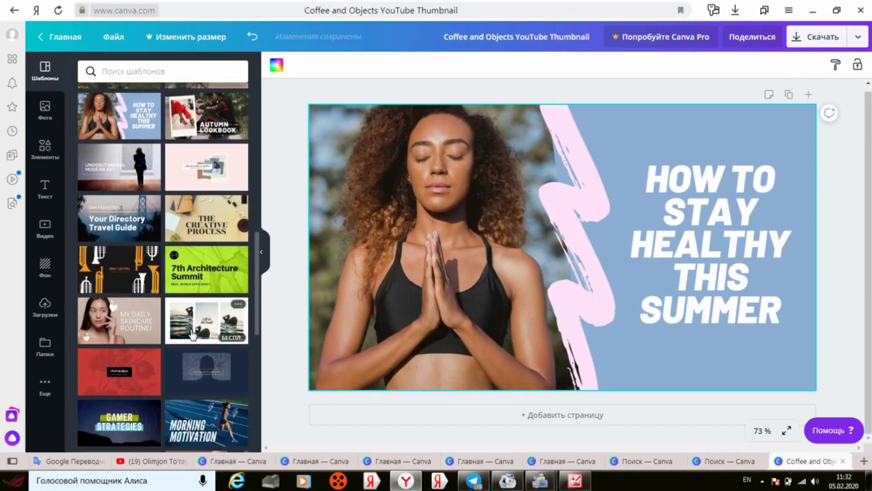
left_click(194, 333)
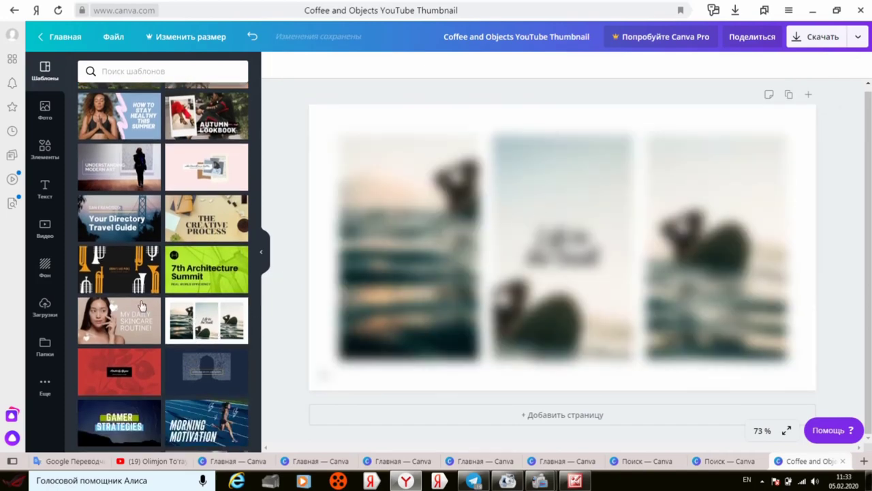
Apply the orange My Top Baking Tips template and select its baking photo and title text.
scroll(141, 304, "down", 4)
scroll(141, 304, "down", 1)
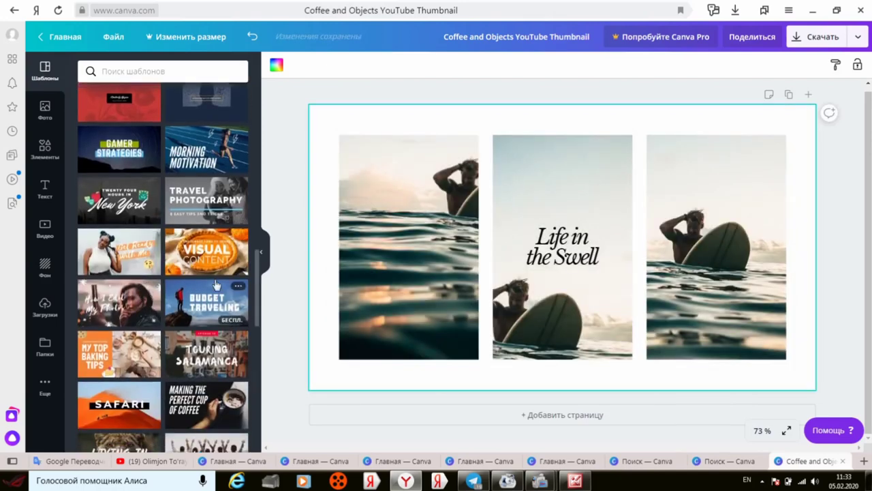
left_click(143, 359)
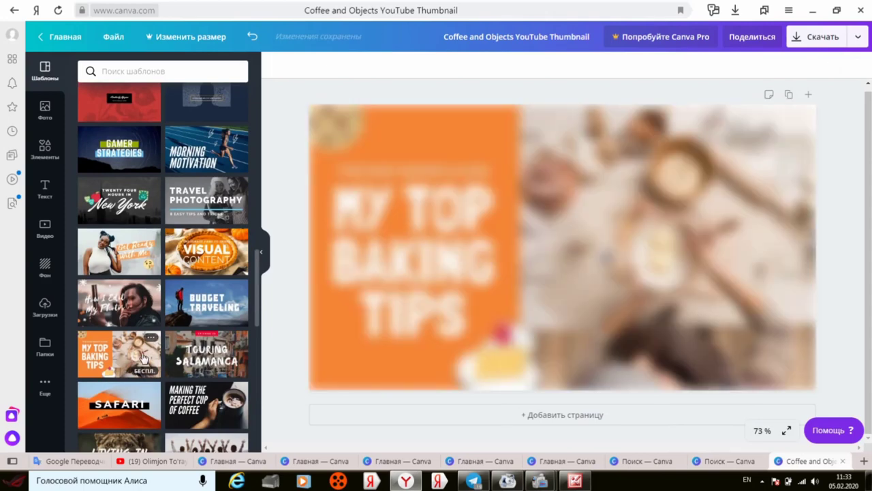
left_click(604, 171)
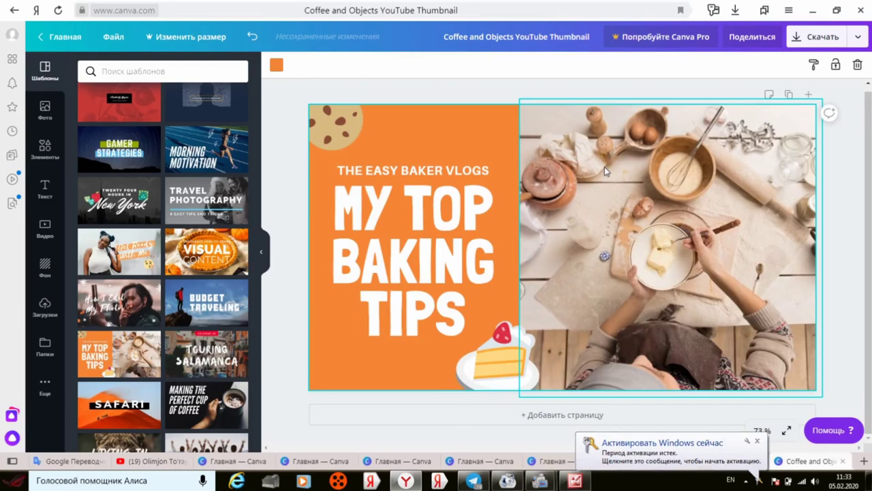
left_click(476, 120)
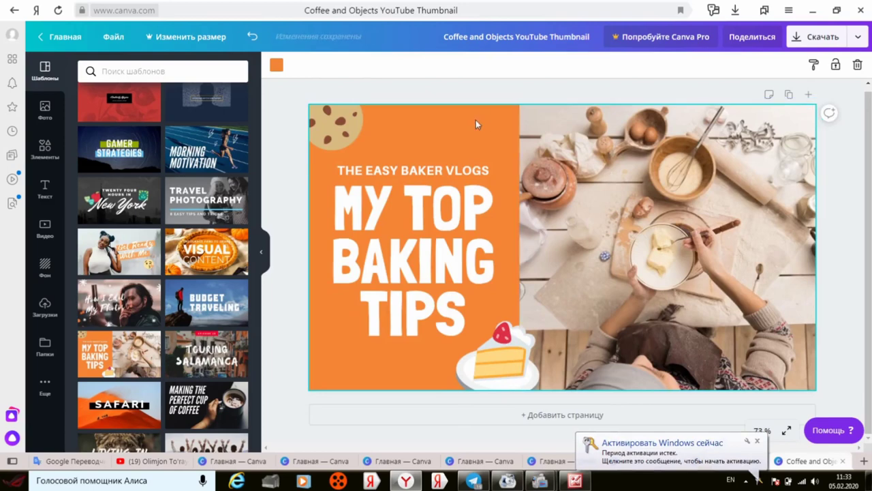
left_click(429, 216)
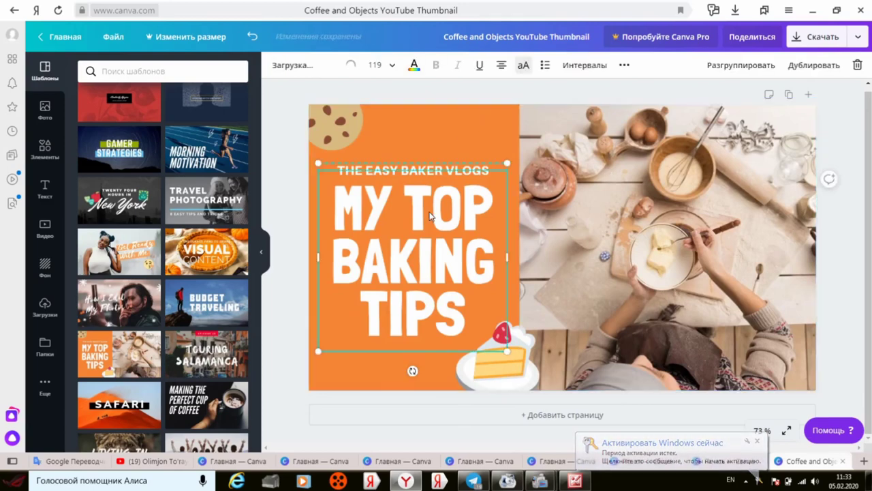
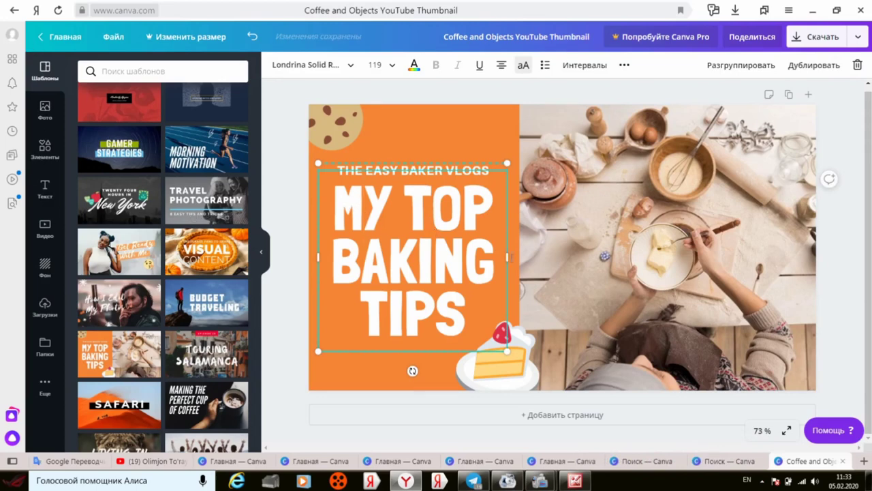
Erase the MY TOP BAKING TIPS heading and type TORT / TAYYORLASH on two lines.
key("BackSpace")
key("BackSpace")
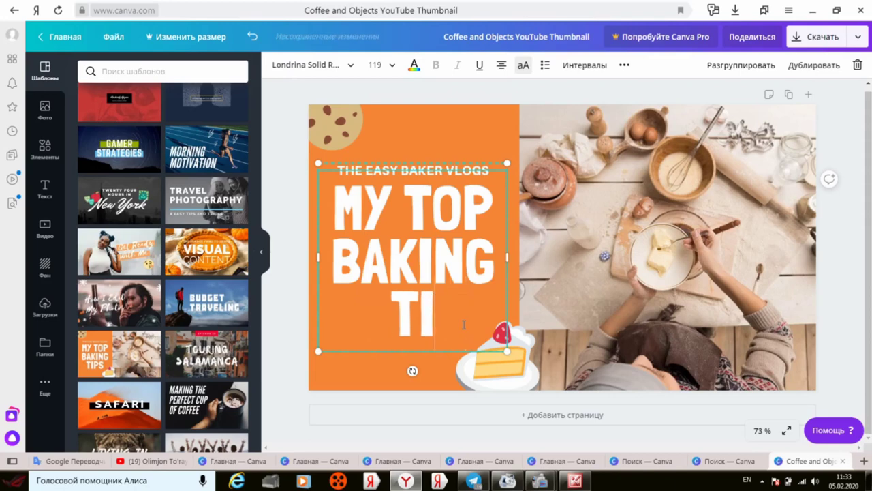
key("BackSpace")
key("BackSpace")
key("BackSpace")
key("BackSpace")
key("BackSpace")
key("BackSpace")
key("BackSpace")
key("BackSpace")
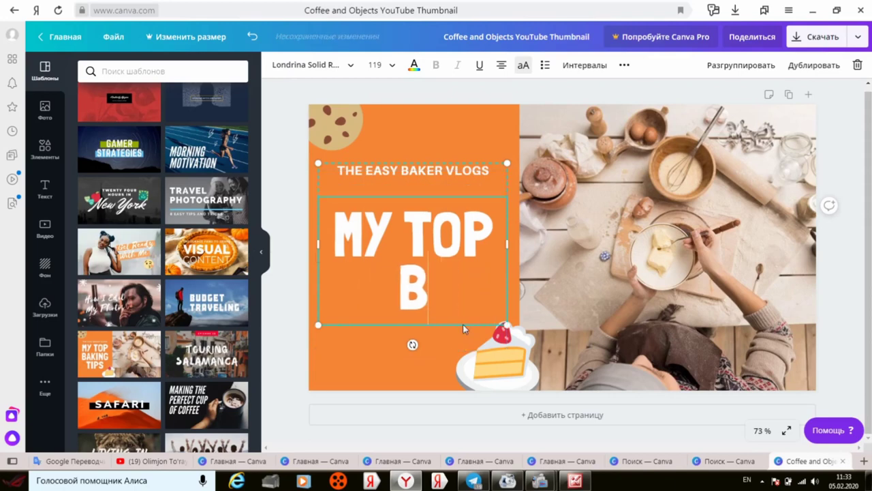
key("BackSpace")
key("BackSpace")
key("BackSpace")
key("BackSpace")
key("BackSpace")
key("BackSpace")
key("BackSpace")
key("BackSpace")
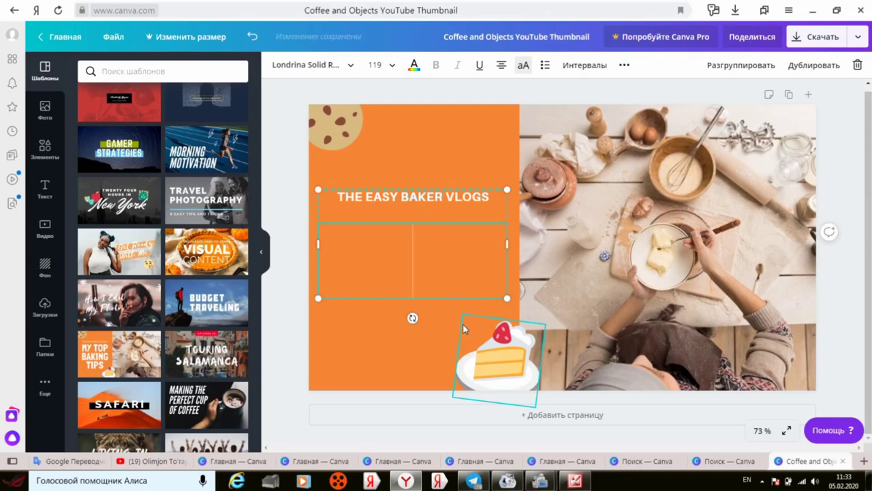
type("TOR")
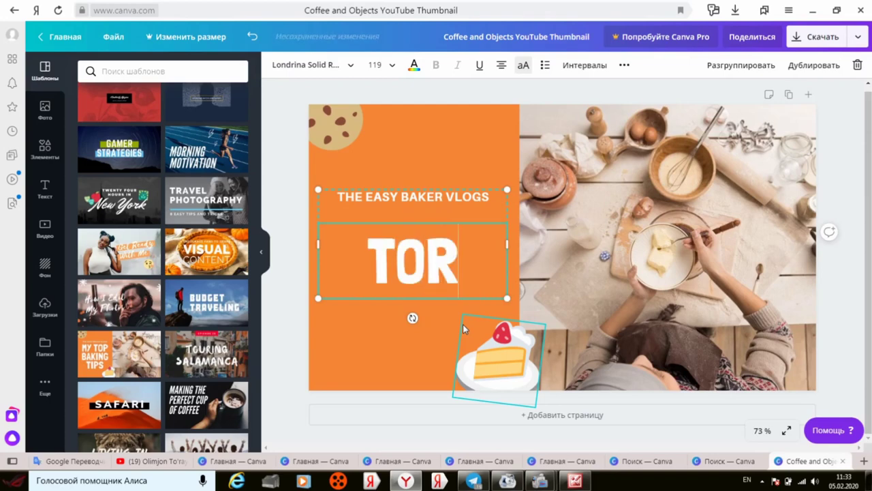
type("T")
key("Return")
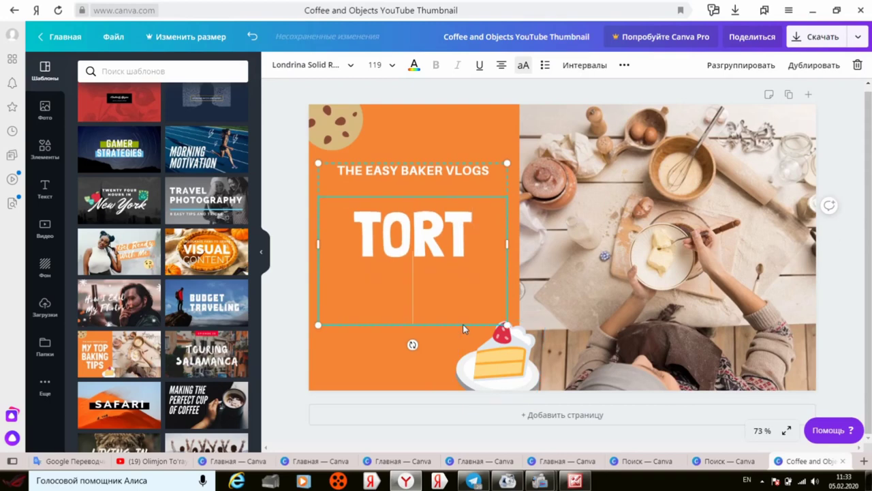
type("TAYYO")
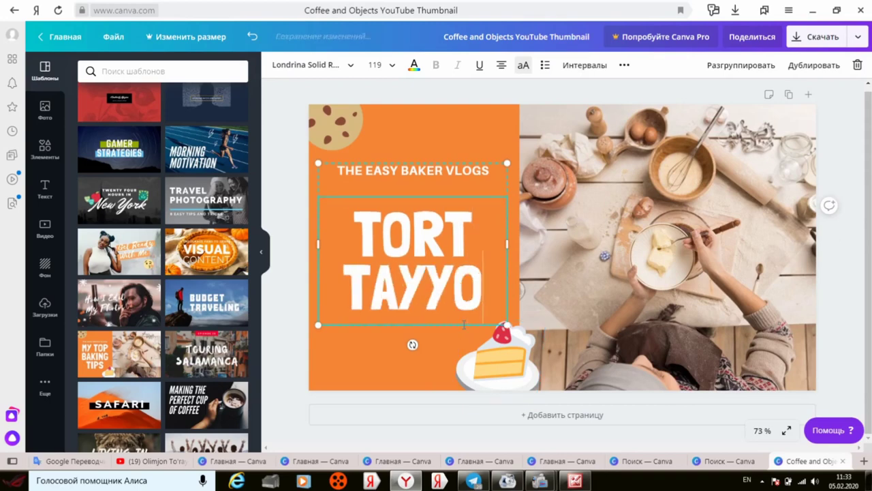
type("RLASH")
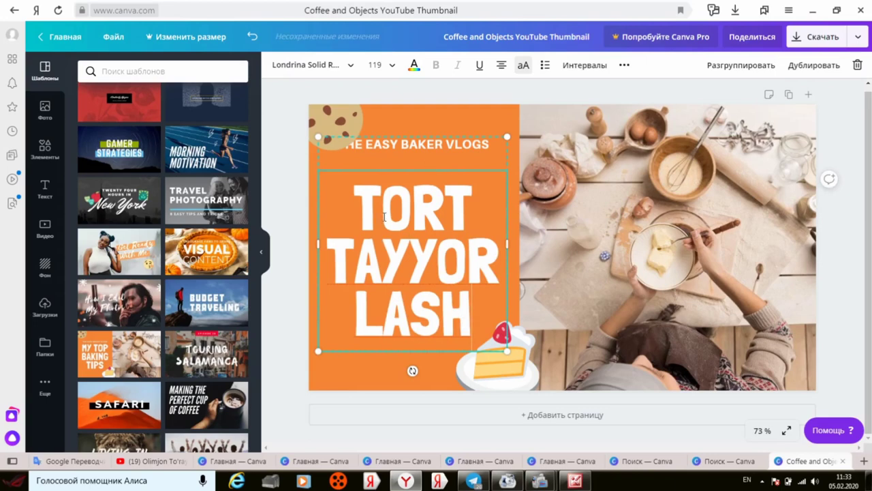
type("\\")
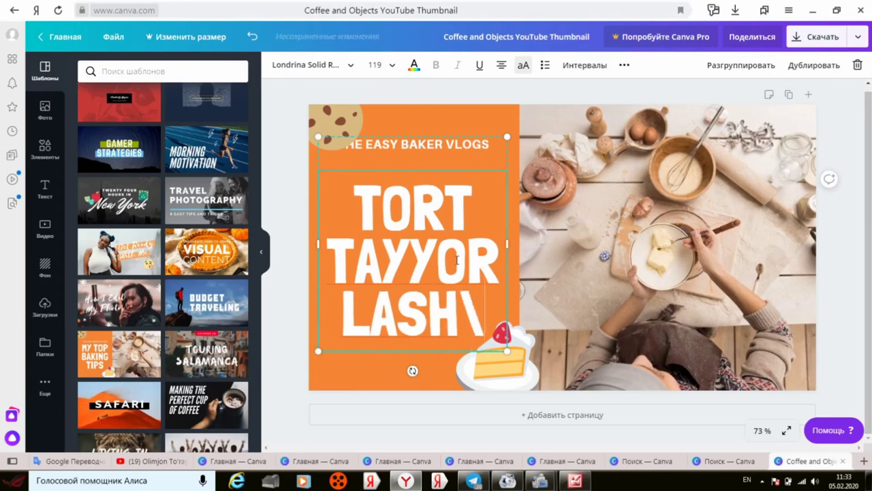
Delete the TORT TAYYORLASH text and type MAZZALI as the heading.
key("BackSpace")
key("BackSpace")
key("BackSpace")
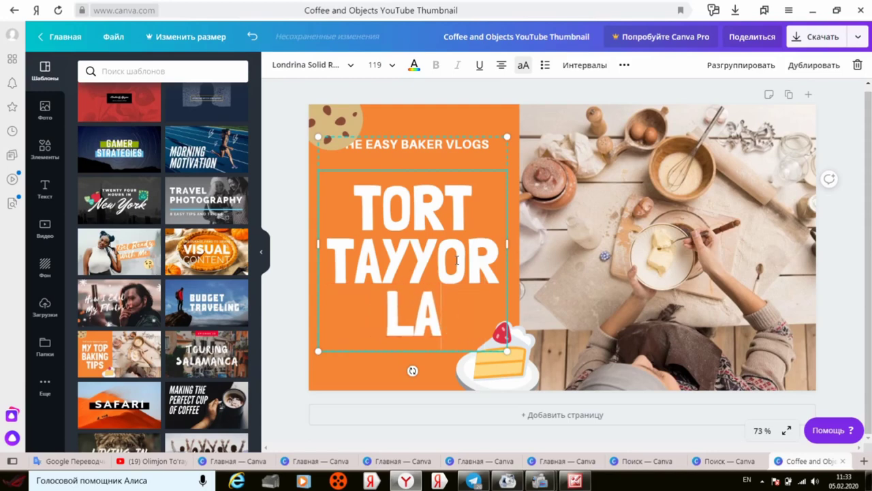
key("BackSpace")
key("BackSpace")
key("BackSpace")
key("BackSpace")
key("BackSpace")
key("BackSpace")
key("BackSpace")
key("BackSpace")
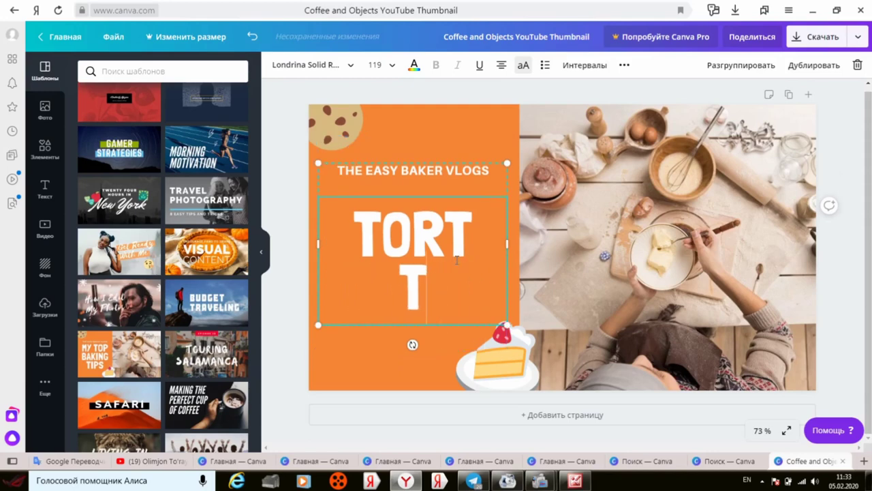
key("BackSpace")
key("BackSpace")
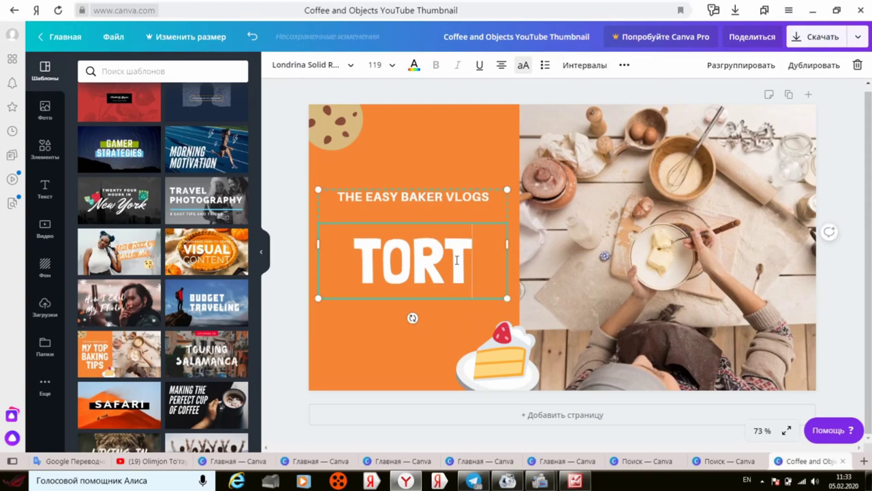
key("BackSpace")
key("BackSpace")
key("BackSpace")
key("BackSpace")
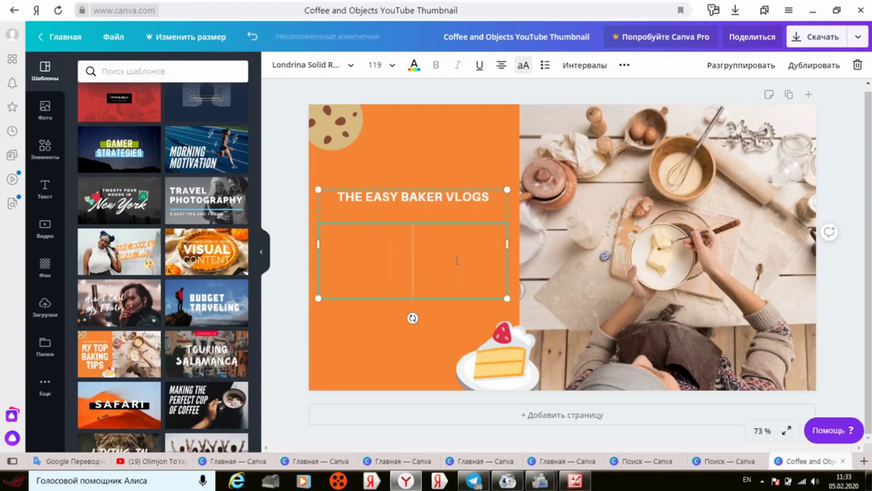
type("MA")
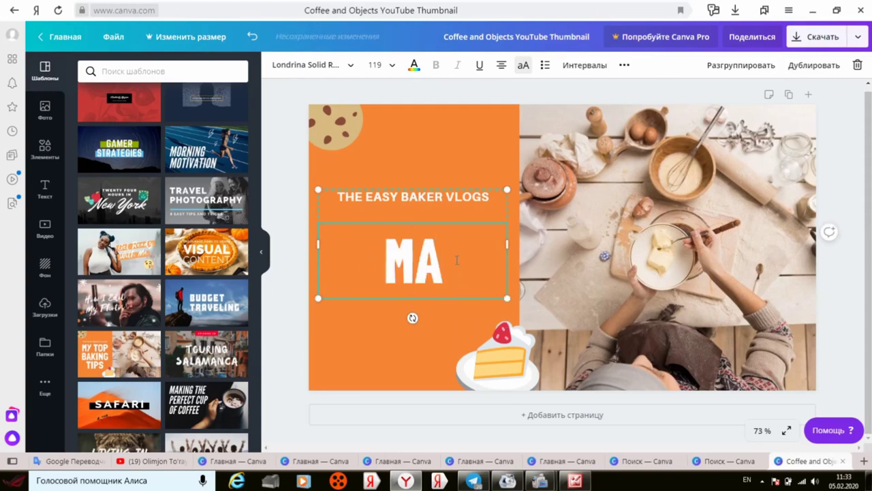
type("ZZALI")
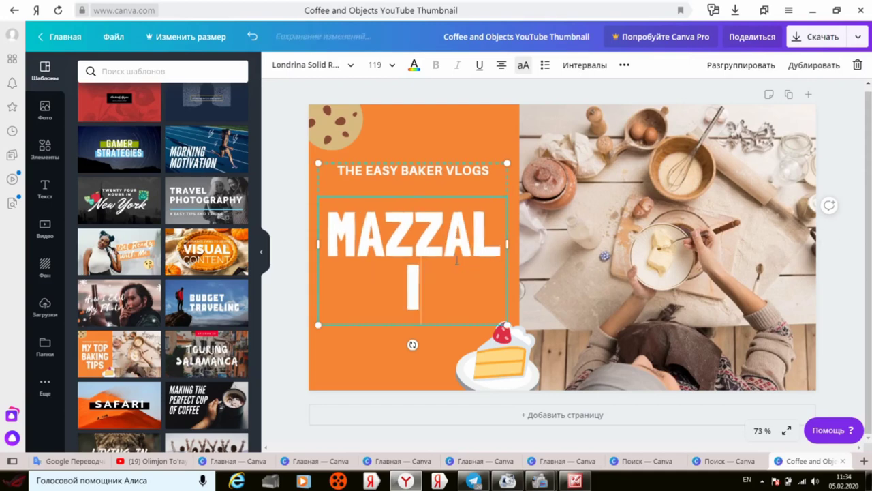
Shrink the heading font to 95.7 and shift the tagline and heading group up and right.
key("BackSpace")
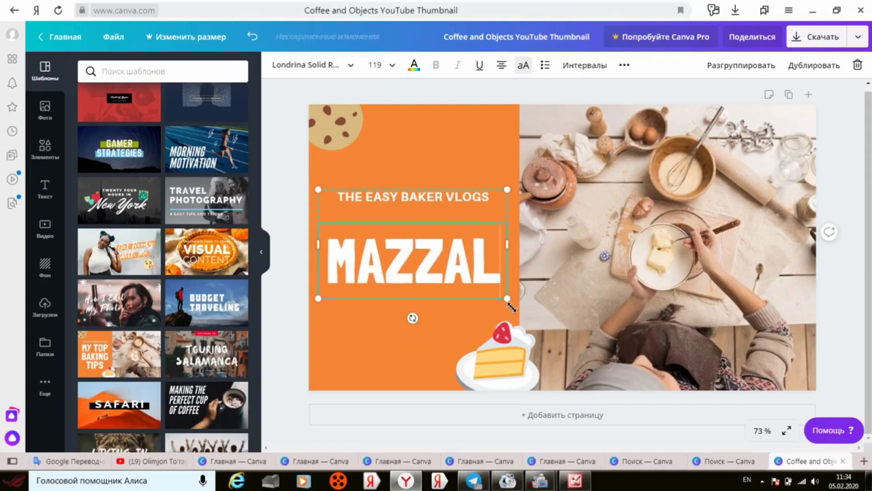
left_click_drag(498, 290, 463, 270)
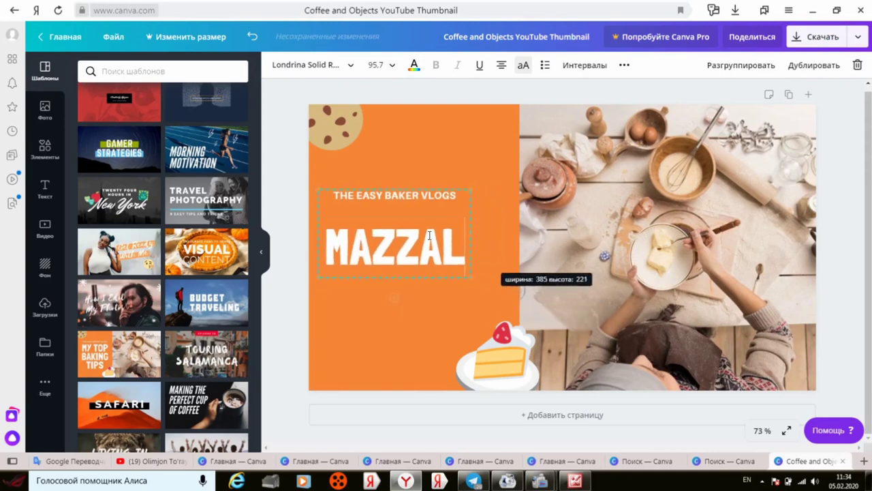
mouse_move(382, 209)
left_mouse_down()
mouse_move(402, 198)
mouse_move(399, 175)
left_mouse_up()
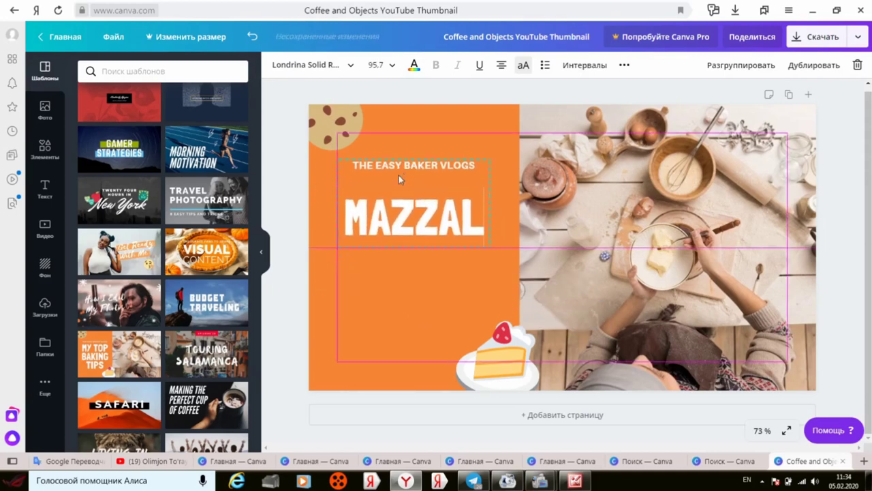
key("Return")
type("I")
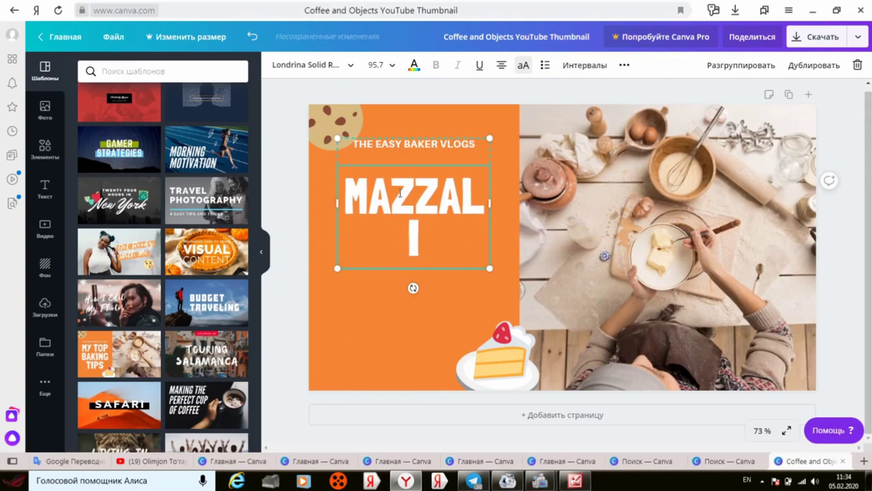
Widen the heading box so MAZZALI fits one line, then add PIROGLAR on a second line.
left_click_drag(490, 204, 511, 204)
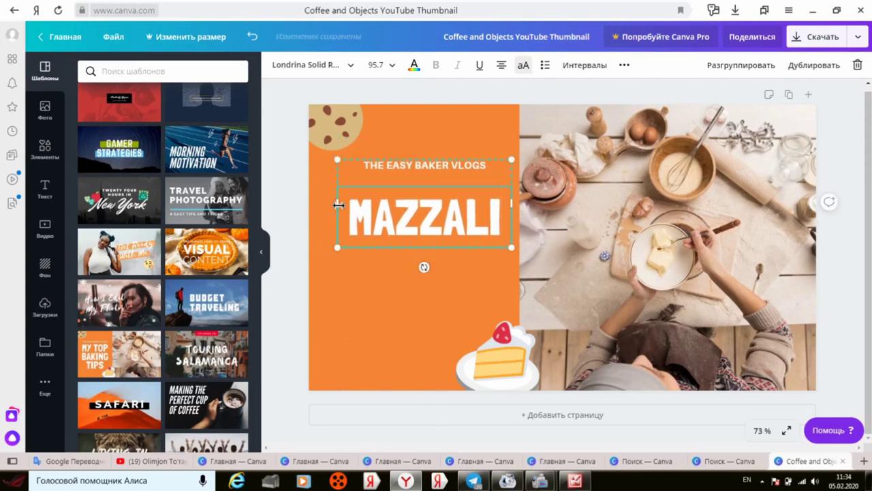
left_click_drag(333, 204, 317, 204)
left_click(494, 232)
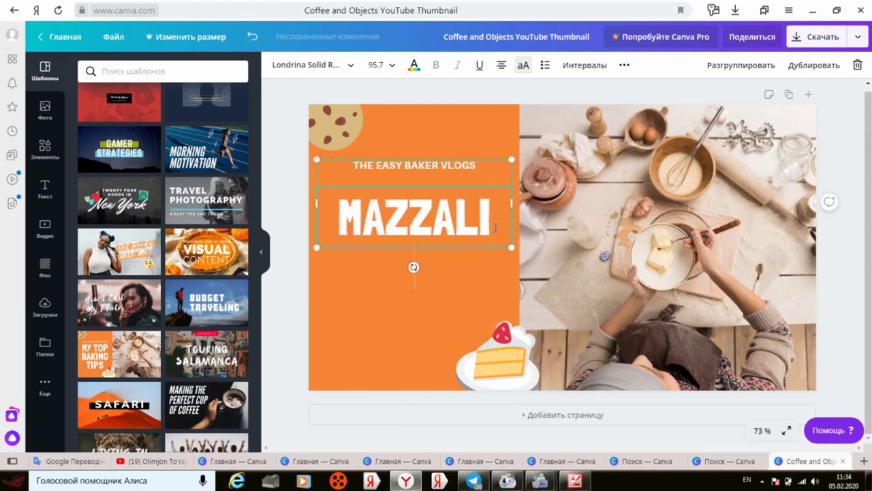
key("Return")
type("P")
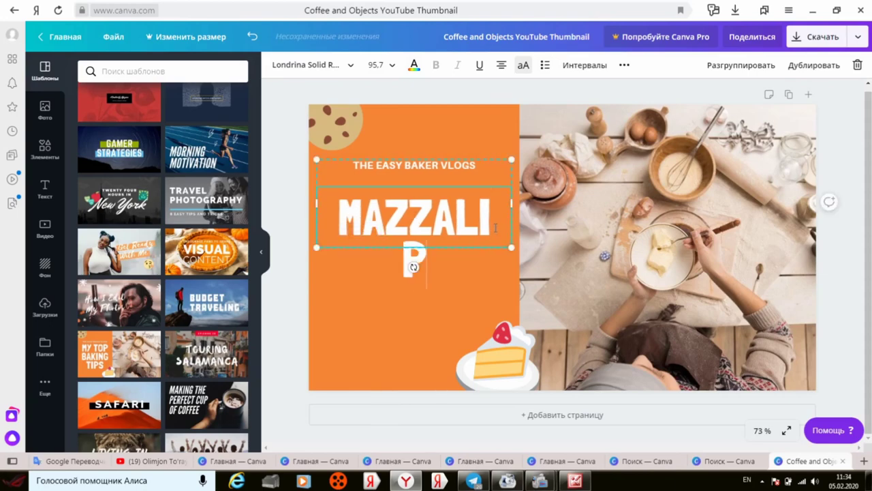
type("IRO")
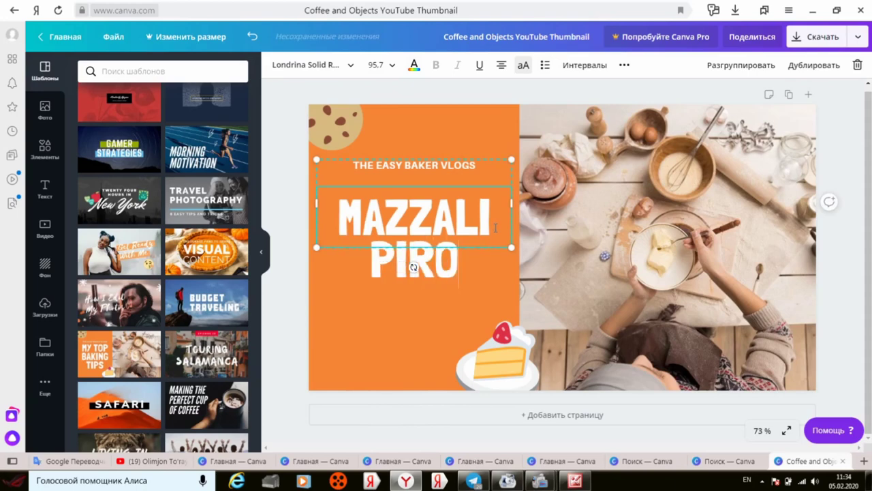
type("GLAR")
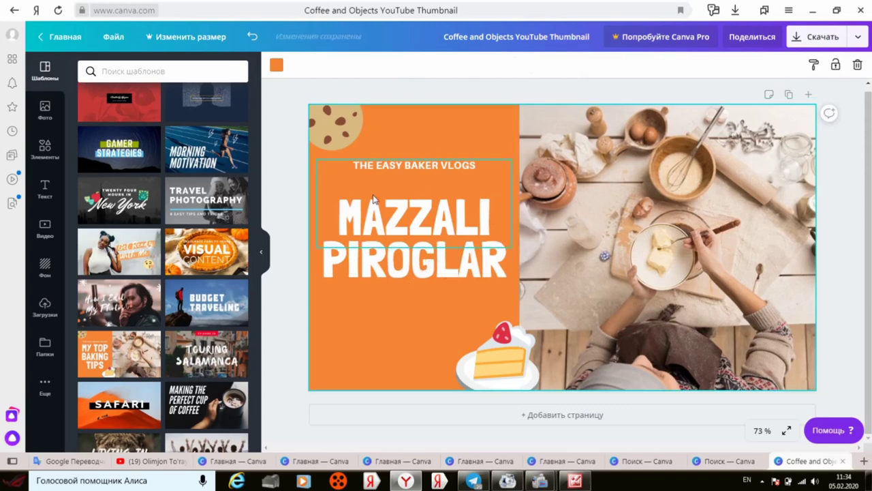
Replace EASY BAKER in the tagline with OSONGINA TAYYORLANG, keeping VLOGS.
left_click(446, 166)
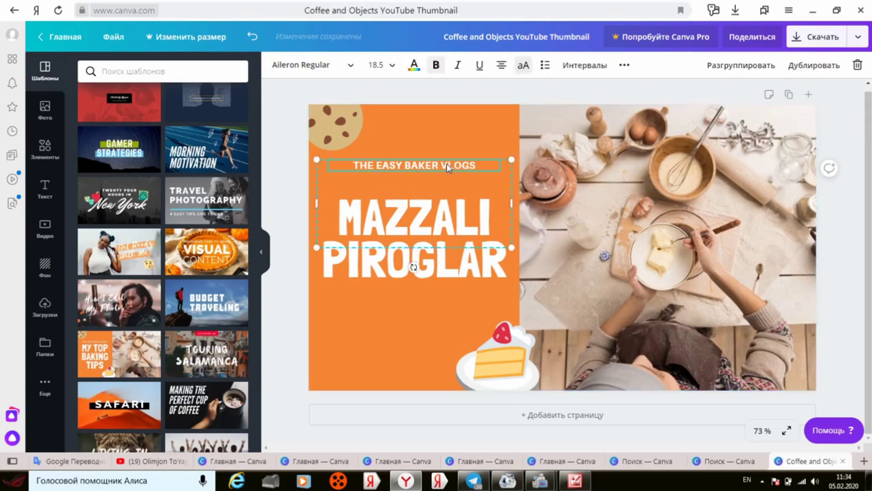
left_click(405, 165)
key("BackSpace")
key("BackSpace")
key("BackSpace")
key("BackSpace")
key("BackSpace")
key("BackSpace")
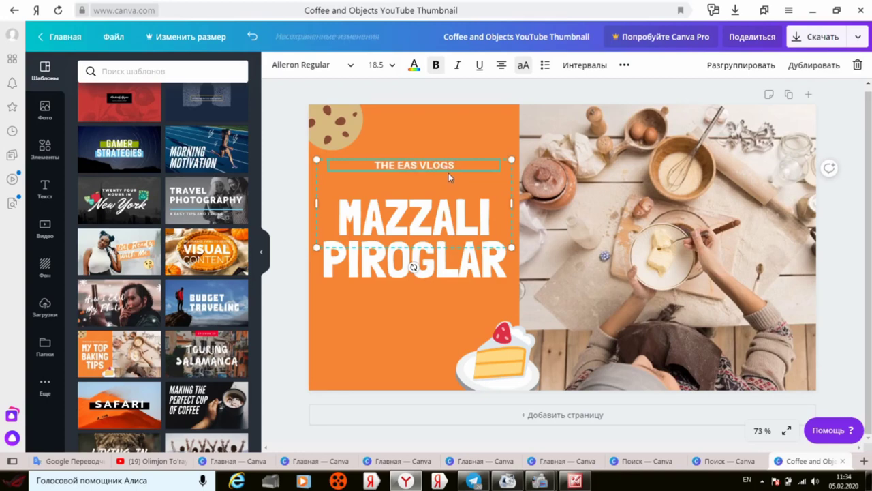
key("BackSpace")
key("BackSpace")
key("BackSpace")
key("BackSpace")
key("BackSpace")
key("BackSpace")
key("BackSpace")
key("BackSpace")
type("O")
type("S ON")
type("GINA")
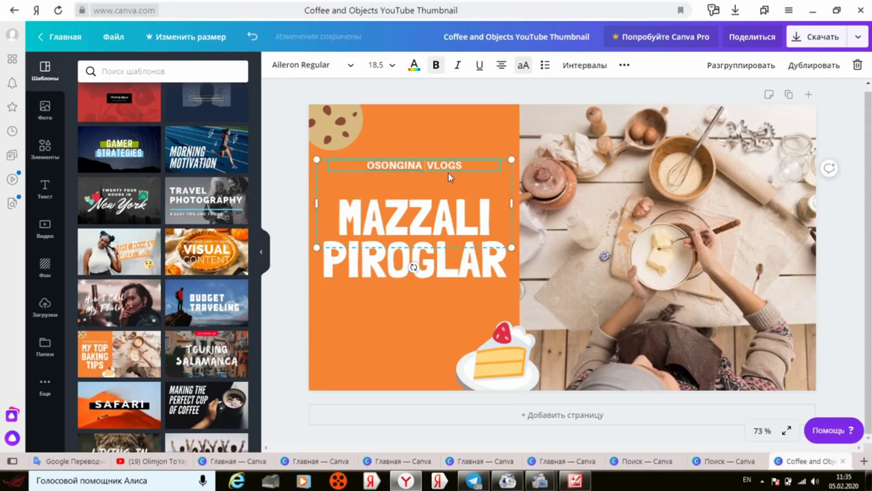
type("TAY ")
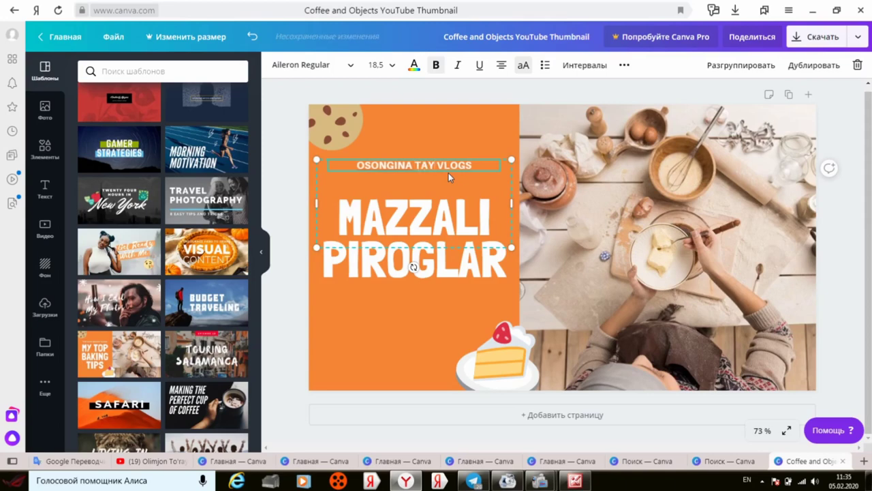
type("YORL")
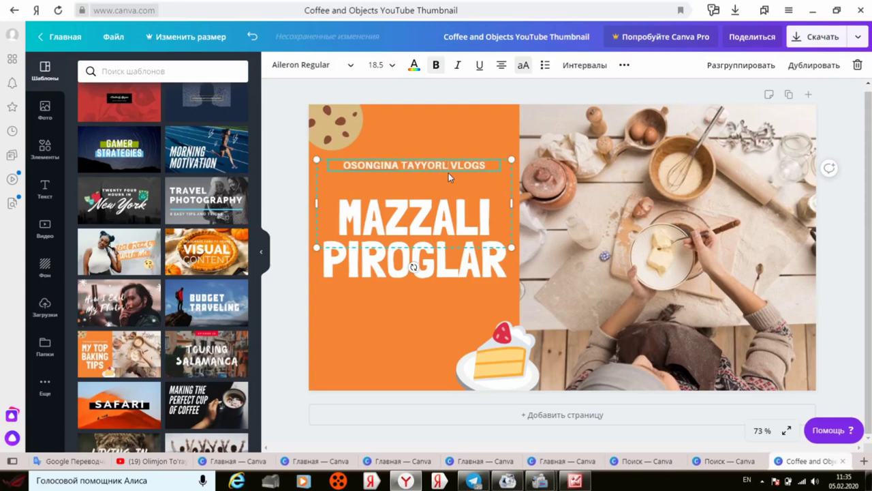
type("ANG")
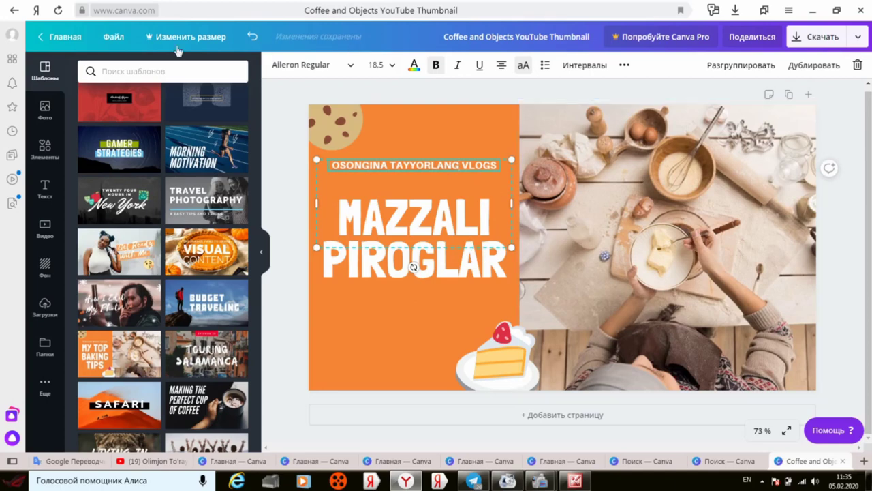
Go back to the Canva home page via Главная and scroll through Ваши дизайны.
left_click(66, 40)
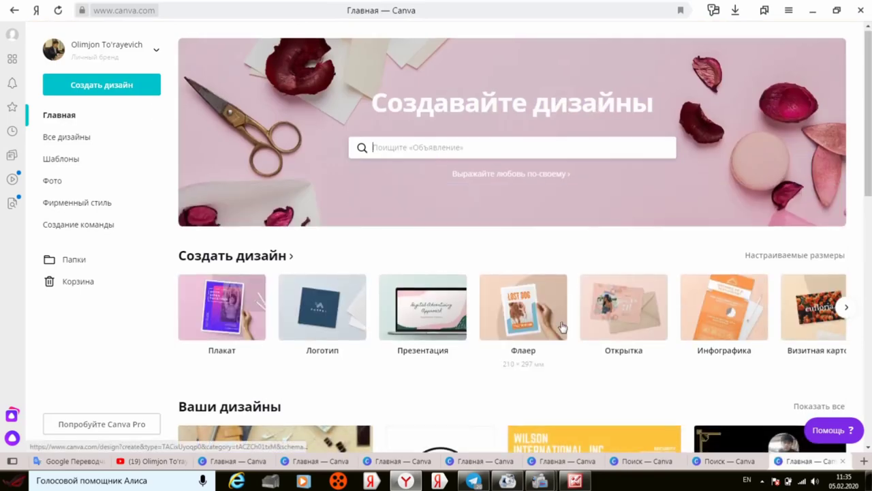
scroll(562, 328, "down", 1)
scroll(562, 327, "down", 1)
scroll(562, 328, "up", 2)
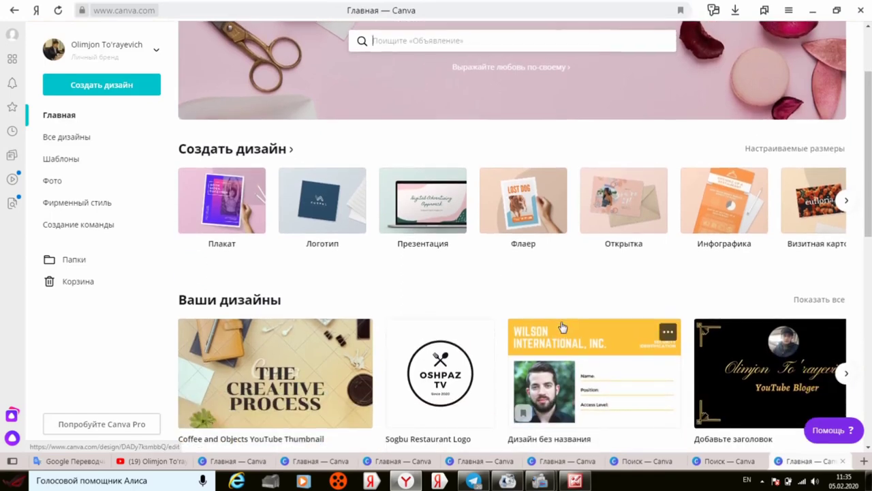